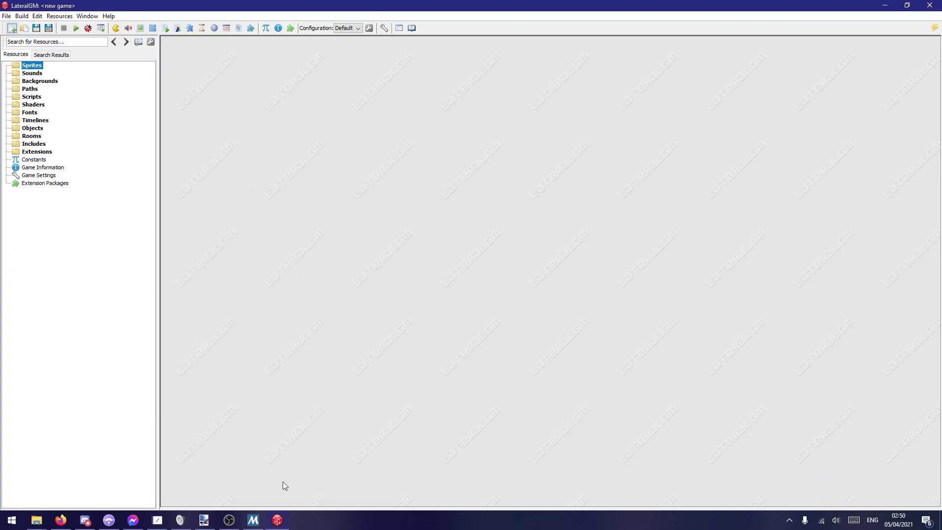
Step: Create one new room, one new sprite and one new object in the project's resources
mouse_move(233, 522)
right_click(33, 136)
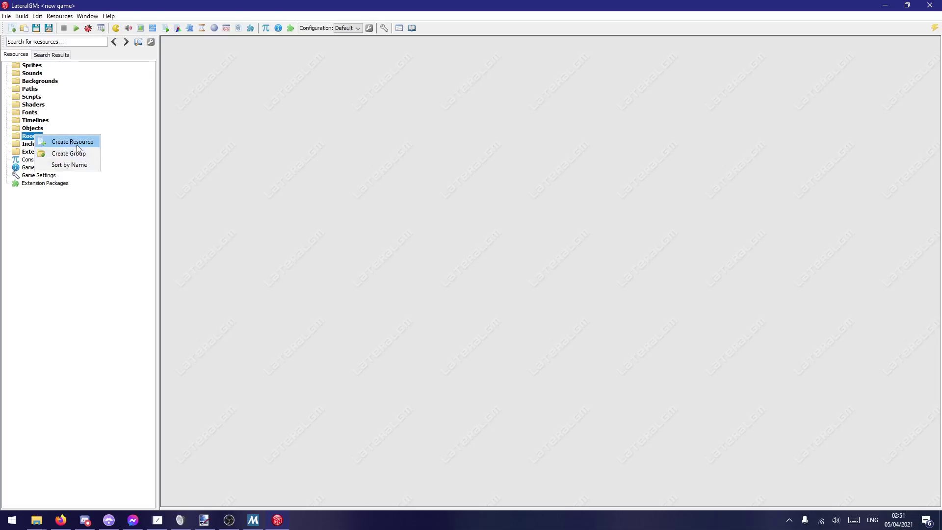
left_click(72, 142)
right_click(30, 65)
left_click(60, 72)
right_click(28, 136)
left_click(31, 142)
right_click(30, 136)
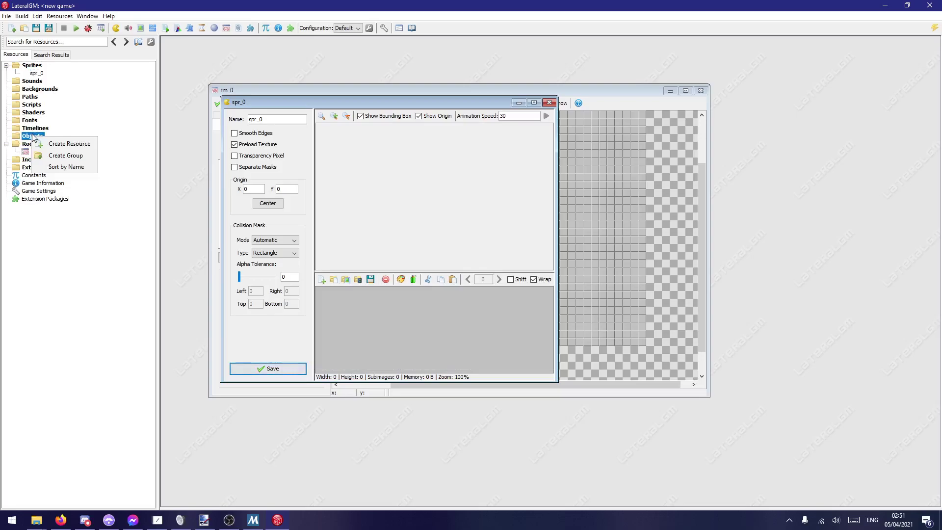
left_click(59, 143)
Step: Add a blank 32 × 32 image to the new sprite spr_0 and open it for editing in paint.net
left_click(35, 73)
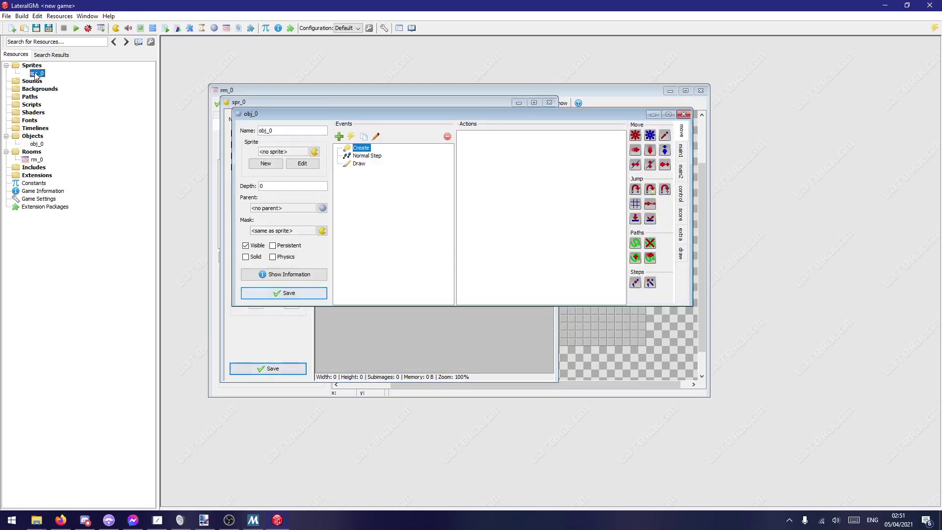
double_click(35, 73)
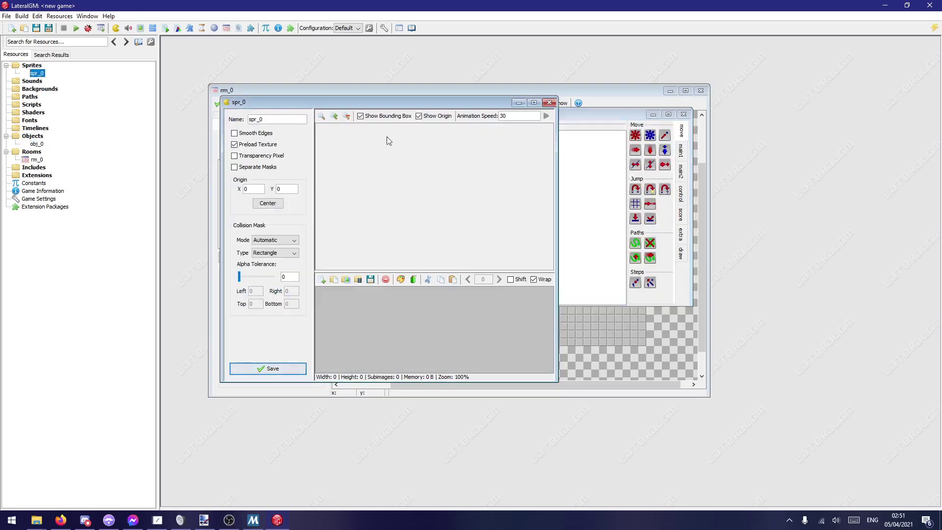
left_click(322, 279)
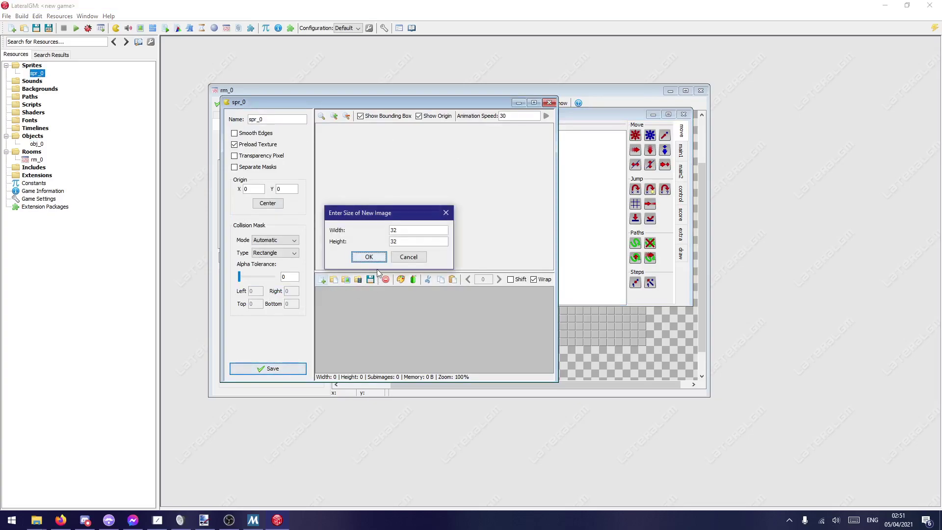
left_click(383, 257)
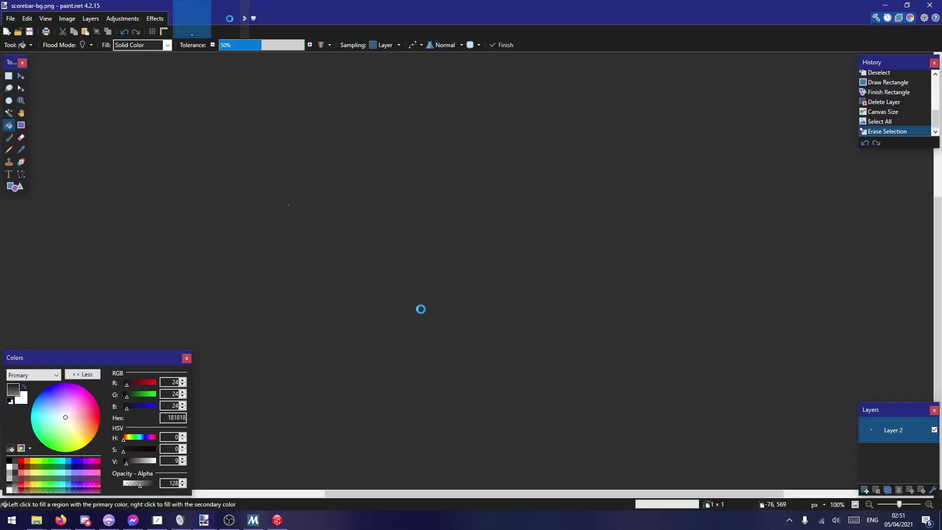
Step: Select a circle spanning the whole 32 × 32 canvas and fill it with solid red FF0000
scroll(460, 281, "up", 6, "ctrl")
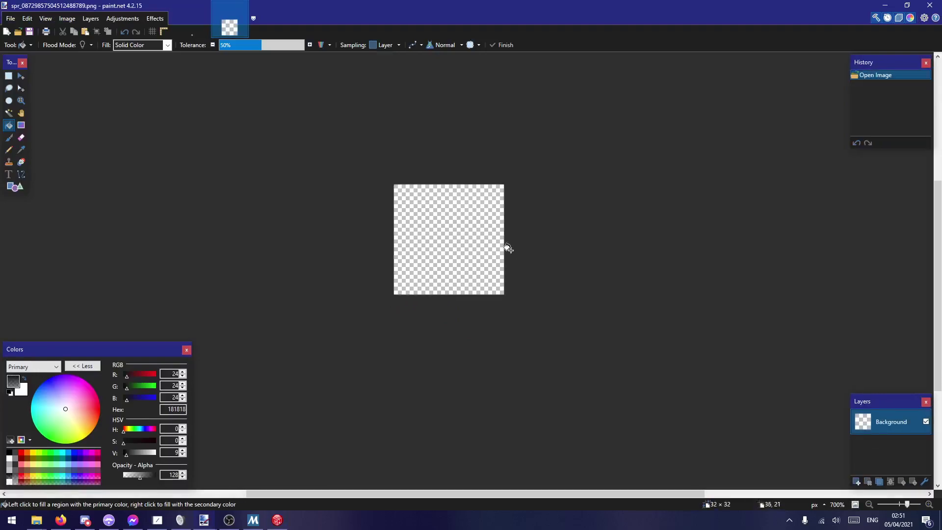
left_click(8, 100)
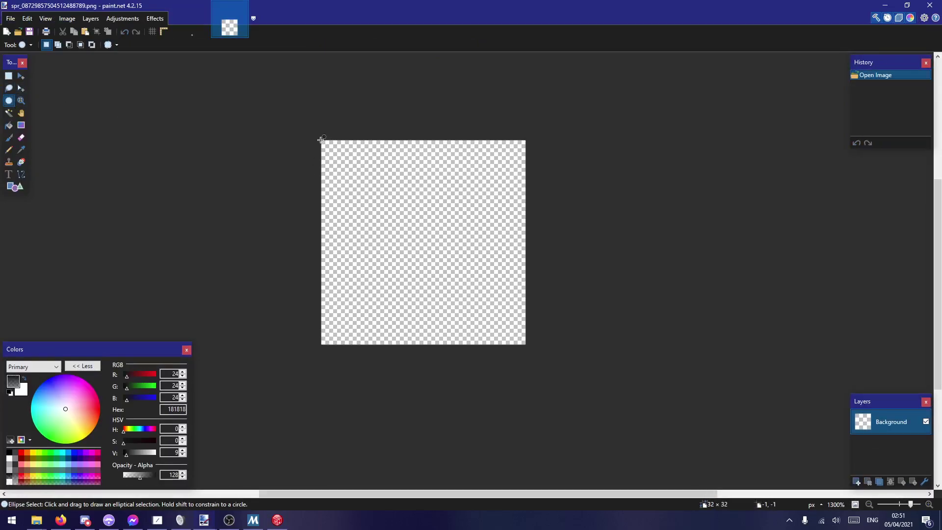
mouse_move(320, 140)
left_mouse_down()
mouse_move(500, 313)
mouse_move(511, 341)
mouse_move(525, 344)
left_mouse_up()
key("f")
left_click(19, 453)
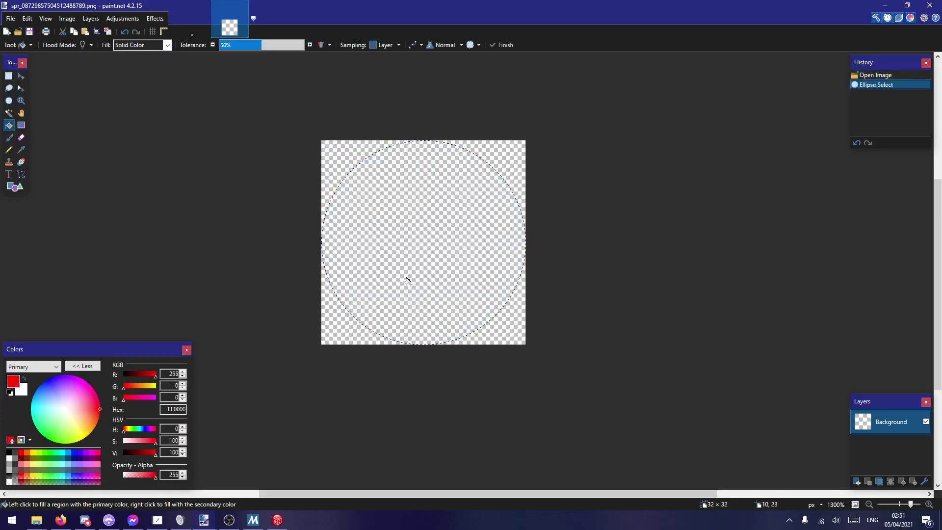
left_click(427, 276)
key("Return")
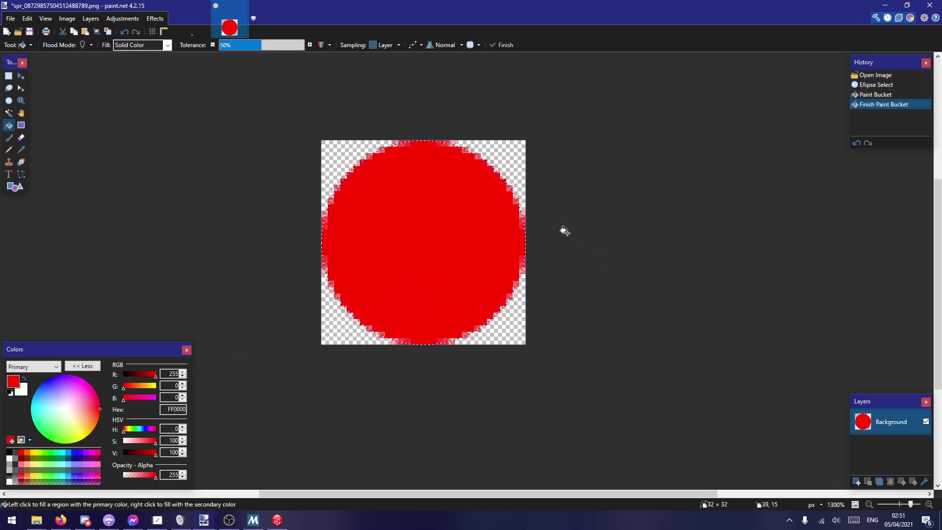
Step: Save the red circle image with the default PNG settings, close it and switch back to LateralGM
key("ctrl+s")
left_click(553, 470)
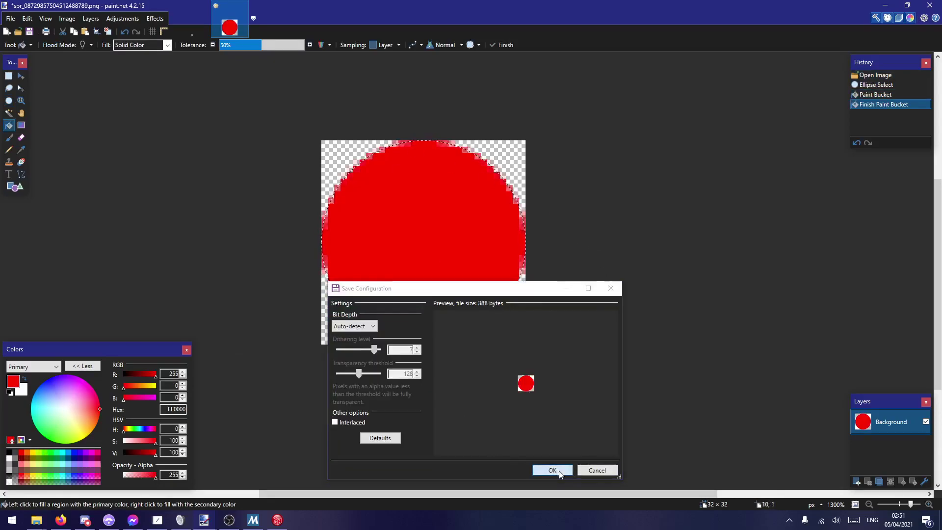
key("ctrl+w")
key("alt+Tab")
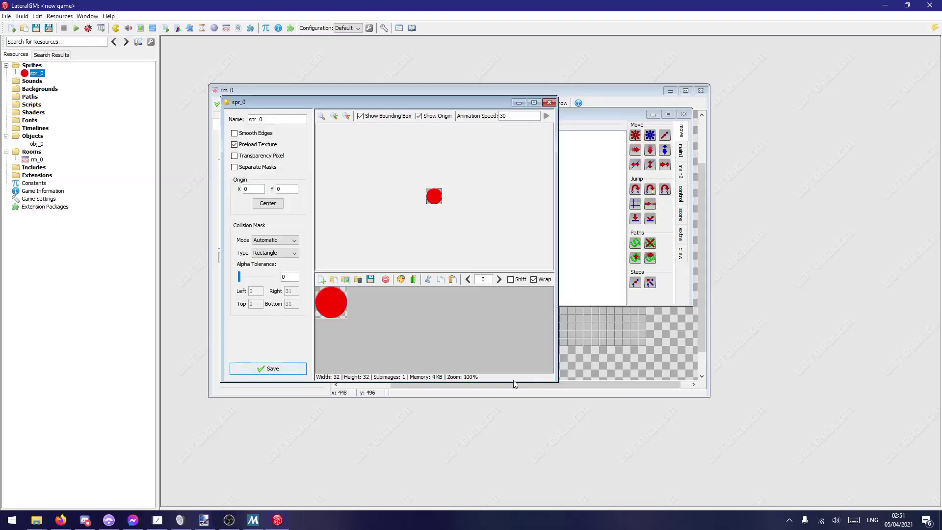
Step: Save the spr_0 sprite and assign it as the sprite of object obj_0
left_click(286, 367)
left_click(275, 372)
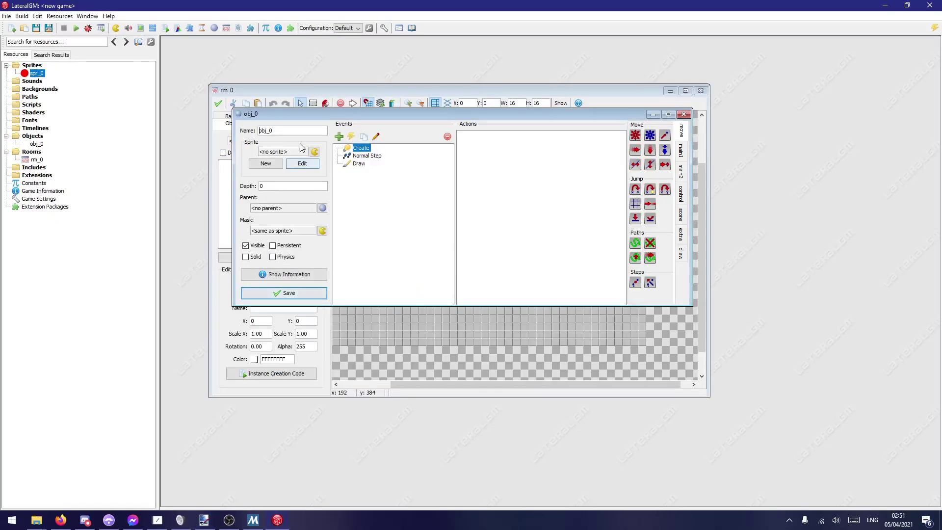
left_click(316, 153)
left_click(340, 169)
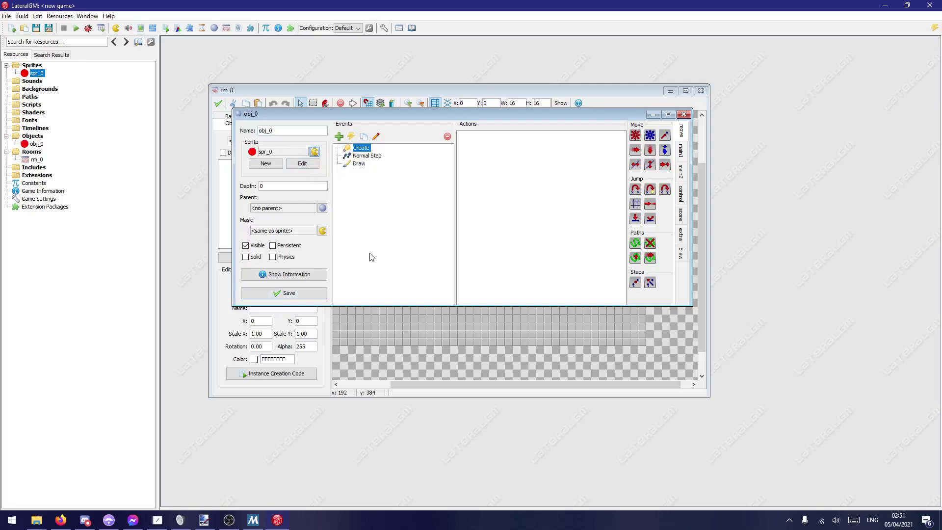
Step: Review the collision mask types of the red circle sprite, keep Rectangle and save the sprite
double_click(37, 73)
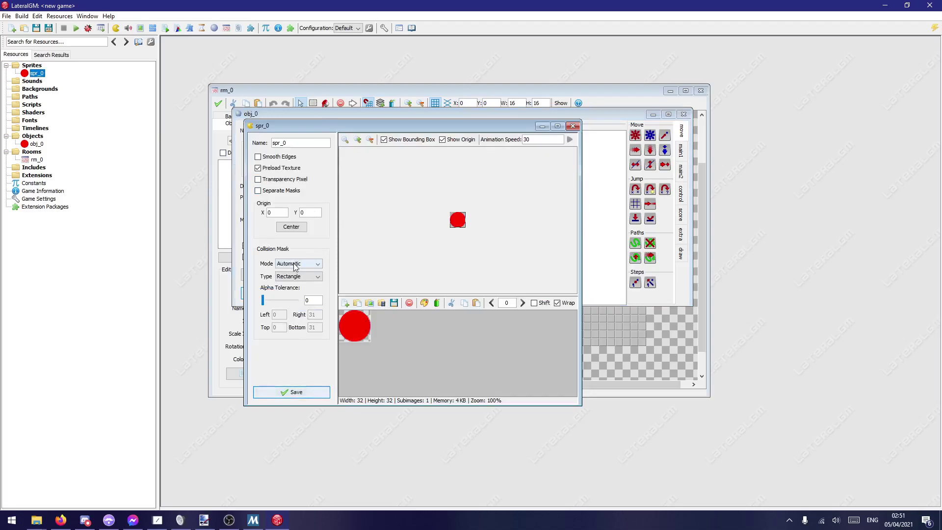
left_click(307, 276)
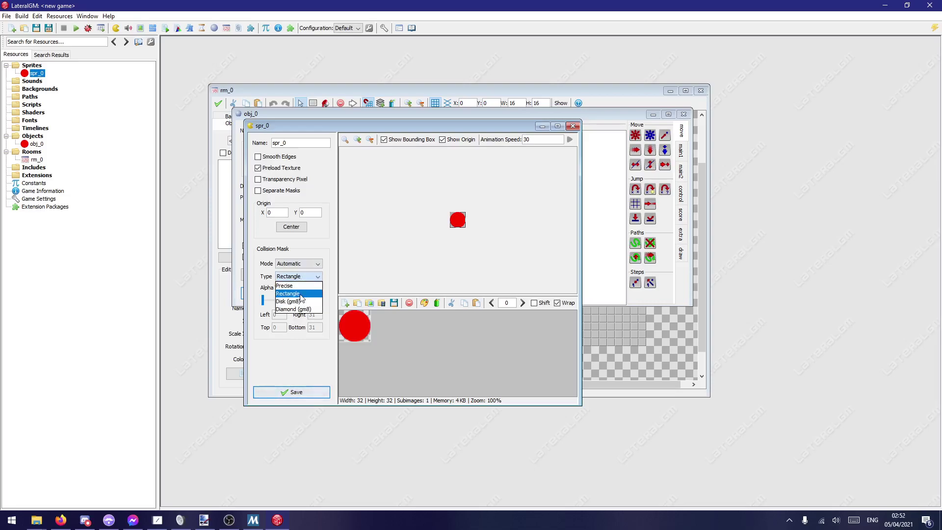
left_click(301, 293)
left_click(294, 395)
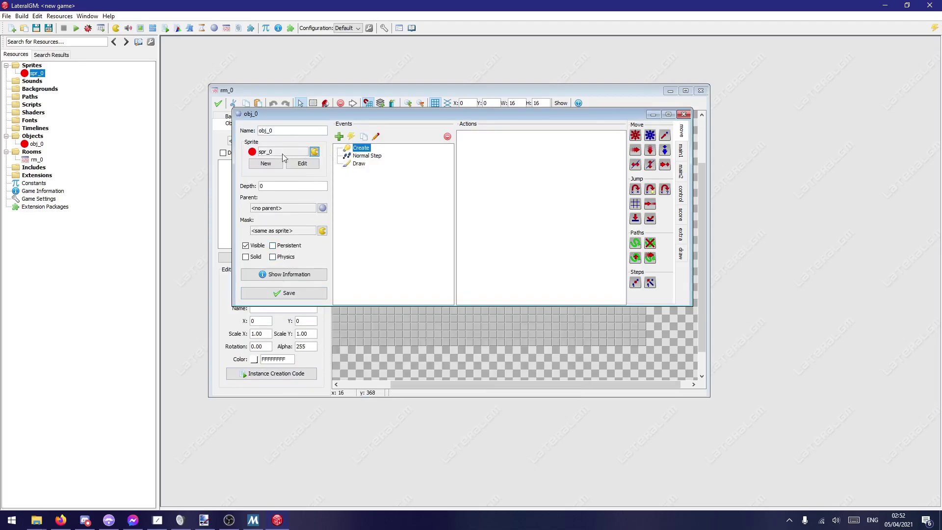
Step: Rename the red circle sprite as sprPlayer and save it
double_click(37, 73)
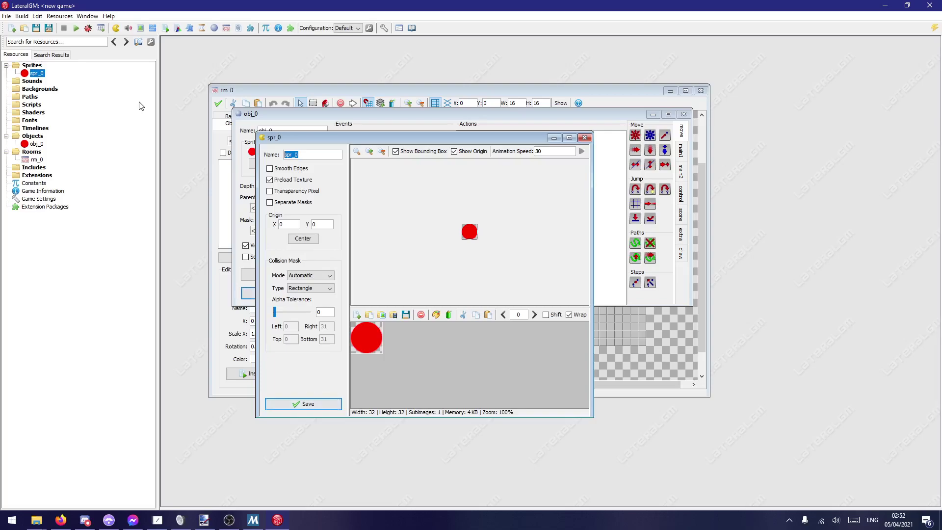
type("sprPlayer")
left_click(300, 404)
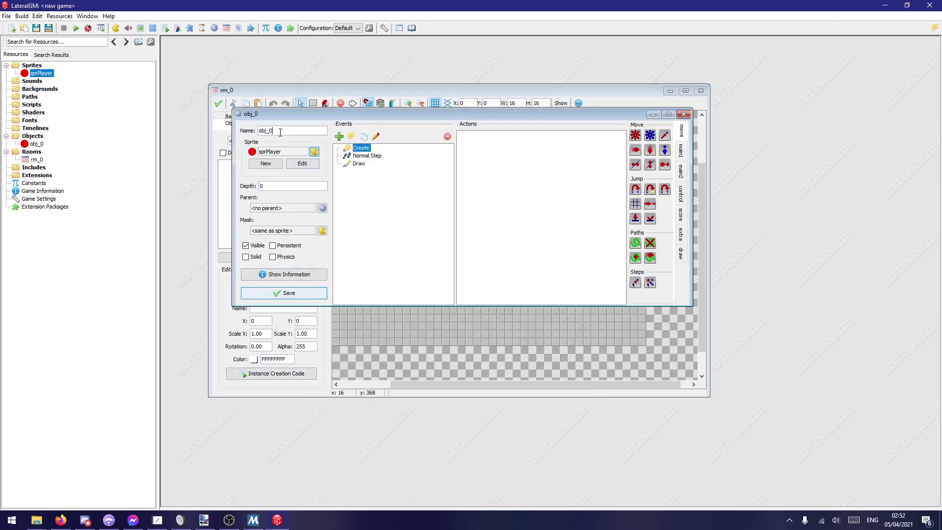
Step: Rename the object as objPlayer and move its window out of the way of the room editor
key("BackSpace")
key("BackSpace")
type("Player")
left_click_drag(275, 114, 628, 380)
Step: Rename the room as rmLevel in its settings
left_click_drag(335, 93, 332, 104)
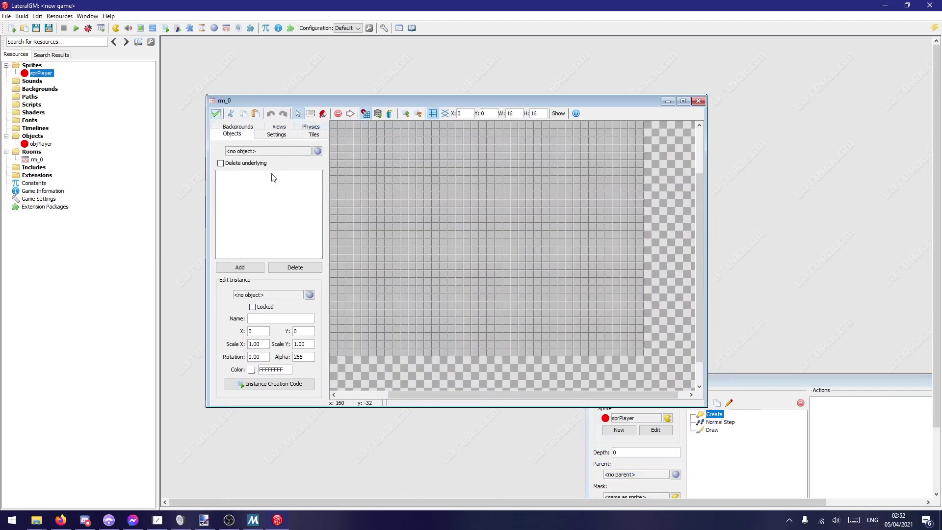
left_click(267, 134)
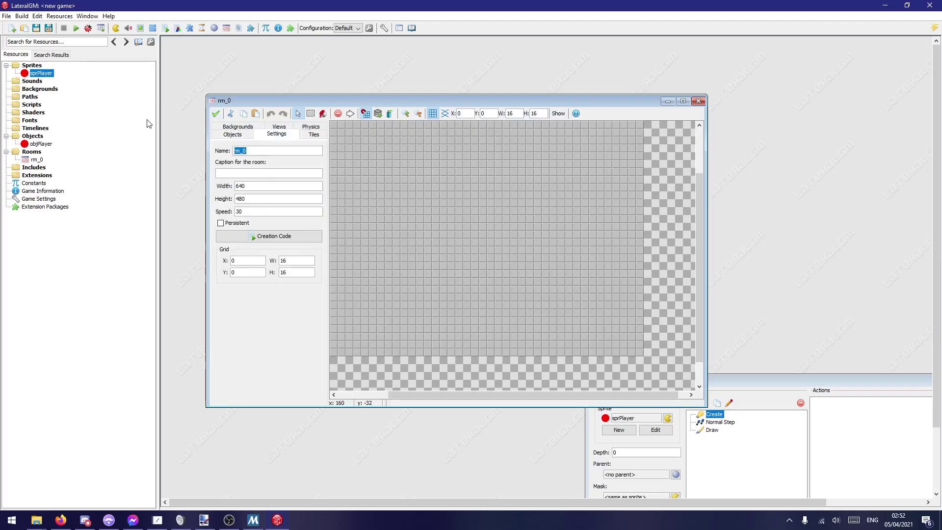
type("r")
type("mMain")
type("Level")
Step: Create a second sprite and name it sprBlock
right_click(27, 66)
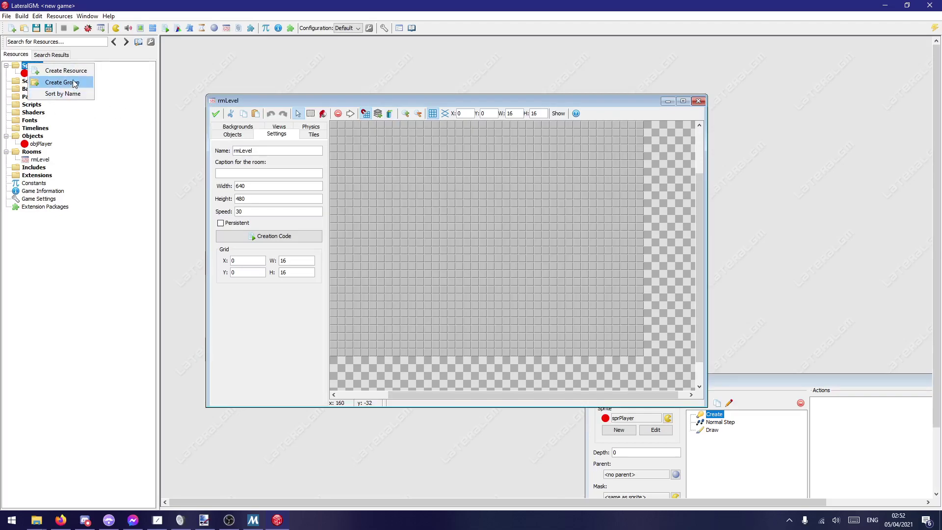
left_click(59, 72)
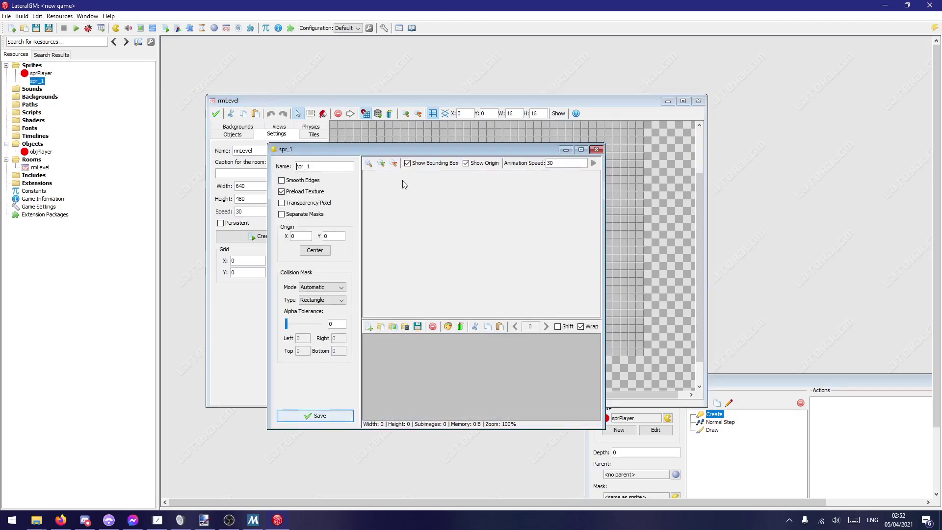
key("BackSpace")
key("BackSpace")
type("Block")
Step: Add a blank 32 × 32 image to sprBlock and open it for editing in paint.net
left_click(368, 327)
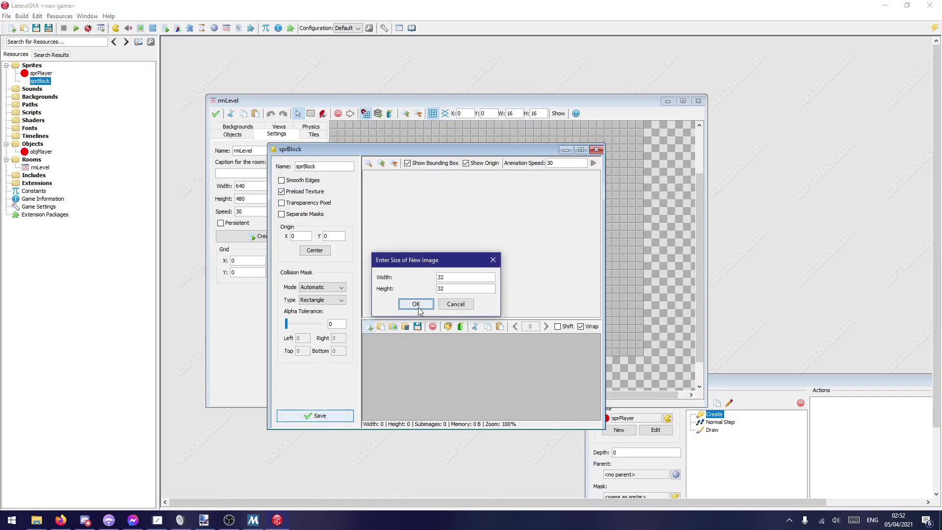
left_click(416, 304)
double_click(381, 351)
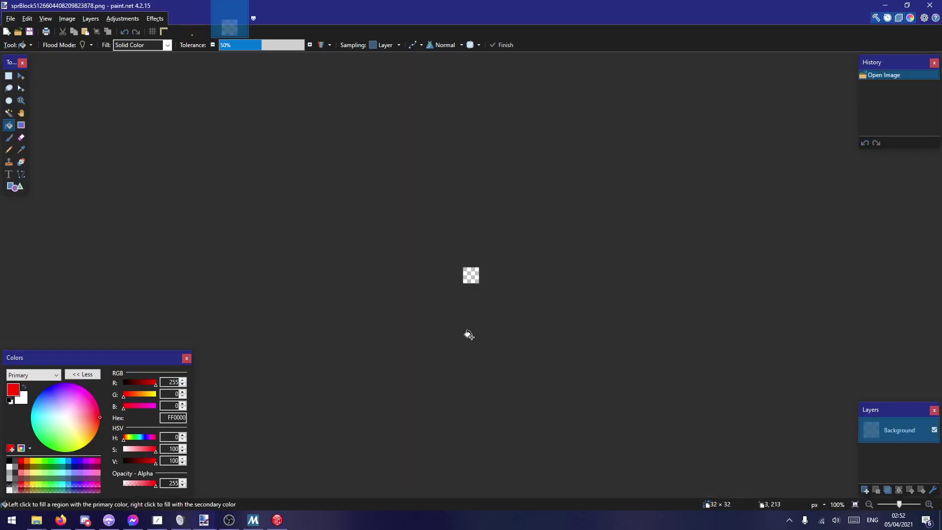
Step: Fill the entire block canvas with dark gray 404040
scroll(466, 344, "up", 10, "ctrl")
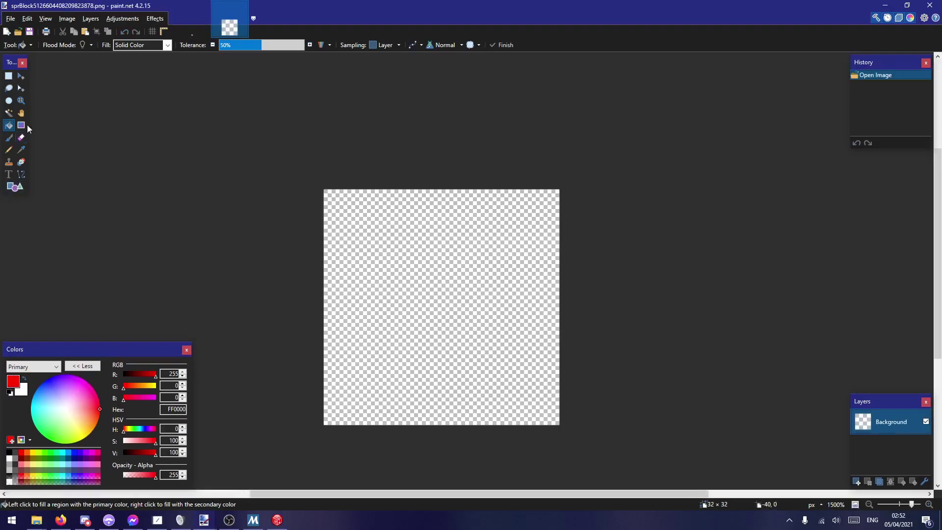
left_click(14, 452)
left_click(386, 398)
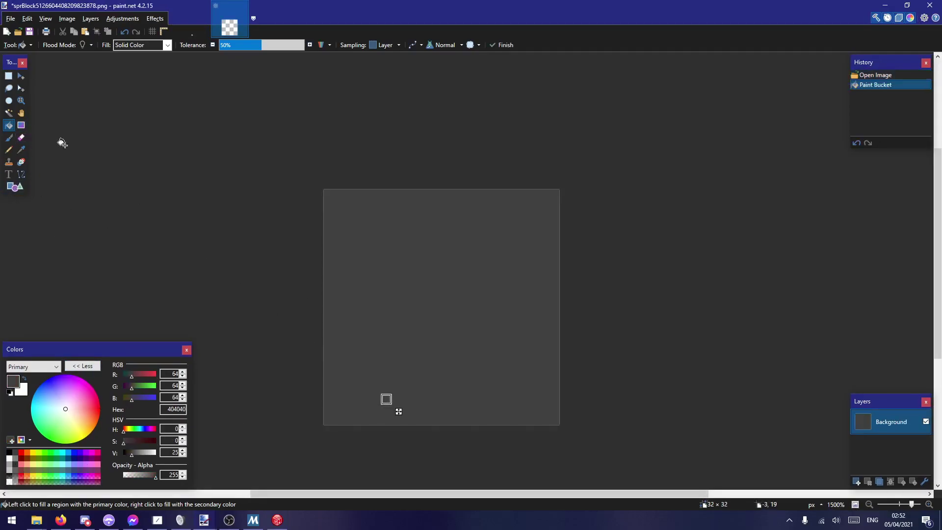
key("Return")
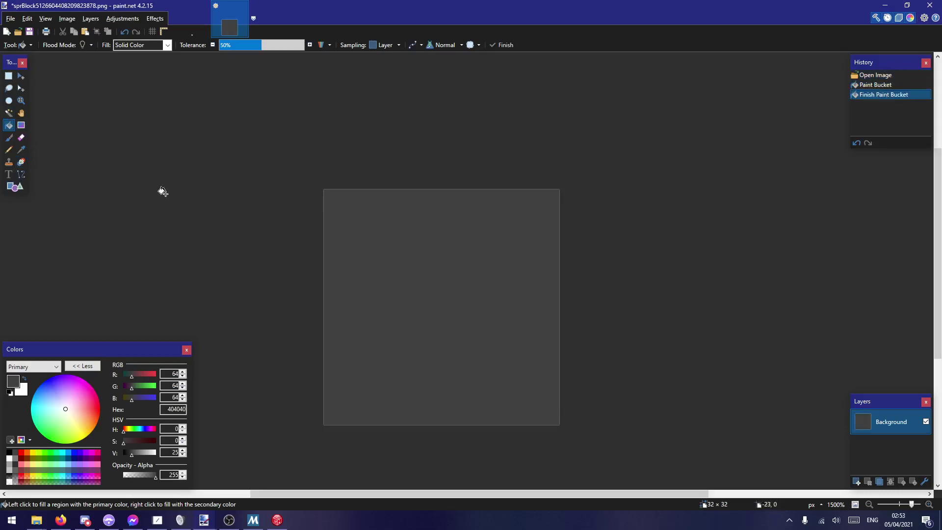
Step: Draw a black L-shaped corner mark with the Pencil in the block's lower-right corner, about 5 pixels per arm
left_click(9, 150)
left_click_drag(133, 460, 116, 455)
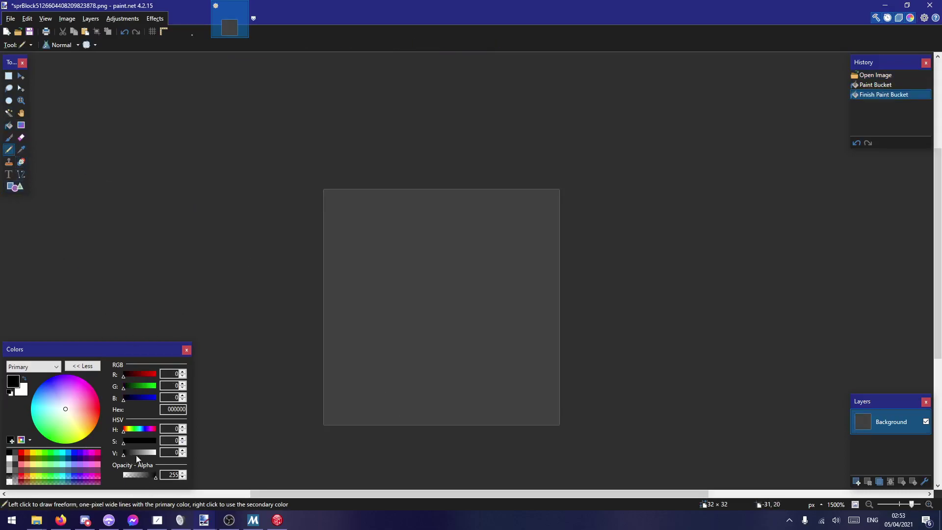
mouse_move(551, 423)
left_mouse_down()
mouse_move(554, 403)
mouse_move(548, 421)
left_mouse_up()
left_click(558, 392)
left_click(556, 399)
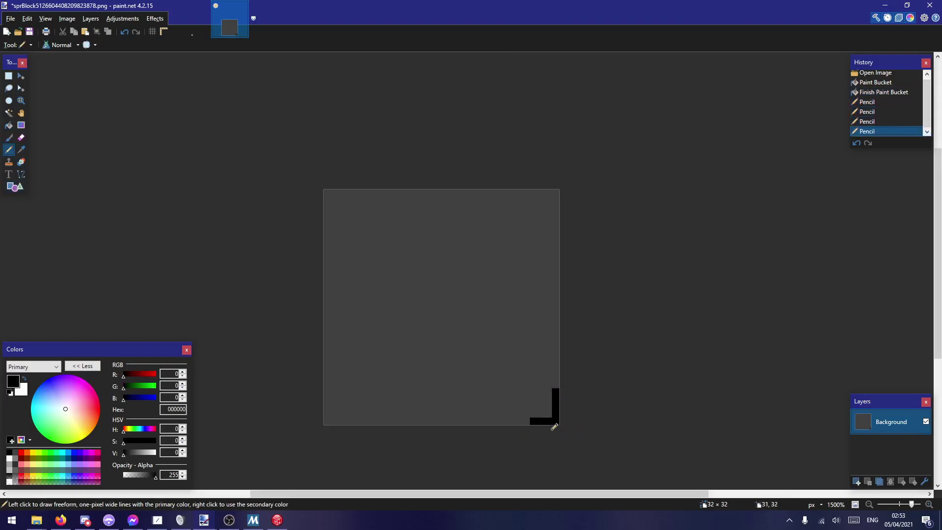
left_click(529, 420)
Step: Draw a white L-shaped corner mark with the Pencil in the block's upper-left corner, about 4 pixels per arm
left_click_drag(140, 452, 156, 452)
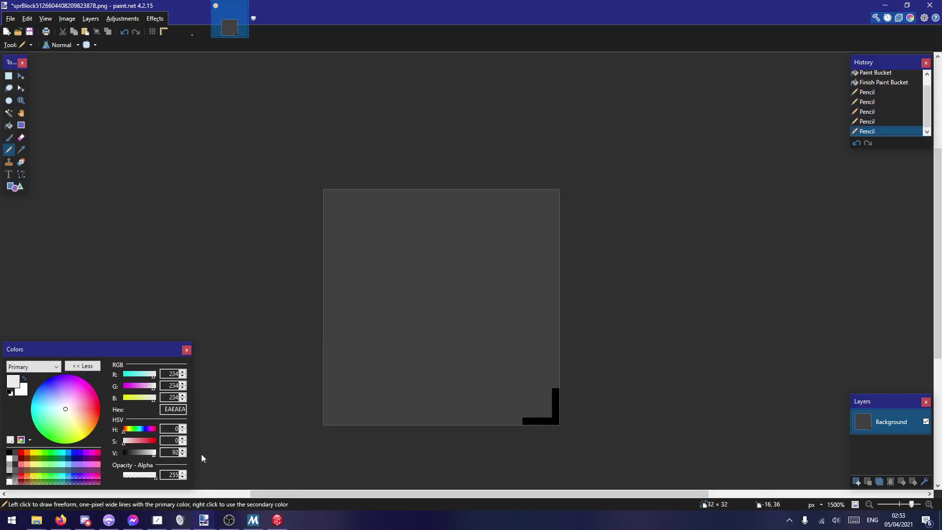
left_click_drag(327, 193, 327, 206)
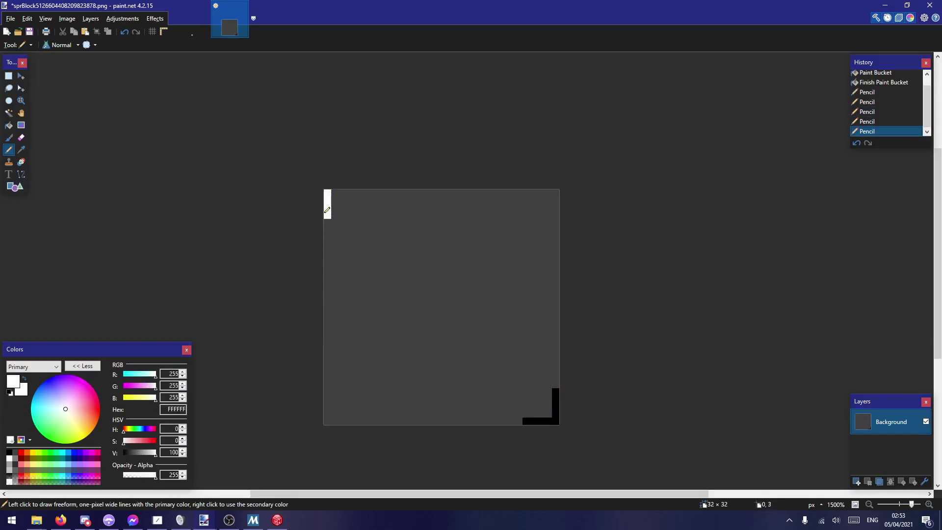
left_click(335, 193)
key("ctrl+z")
left_click_drag(341, 188, 353, 190)
Step: Draw gray 707070 corner marks in the block's lower-left and upper-right corners and save the image with the default PNG settings
left_click(141, 457)
left_click_drag(141, 458, 138, 458)
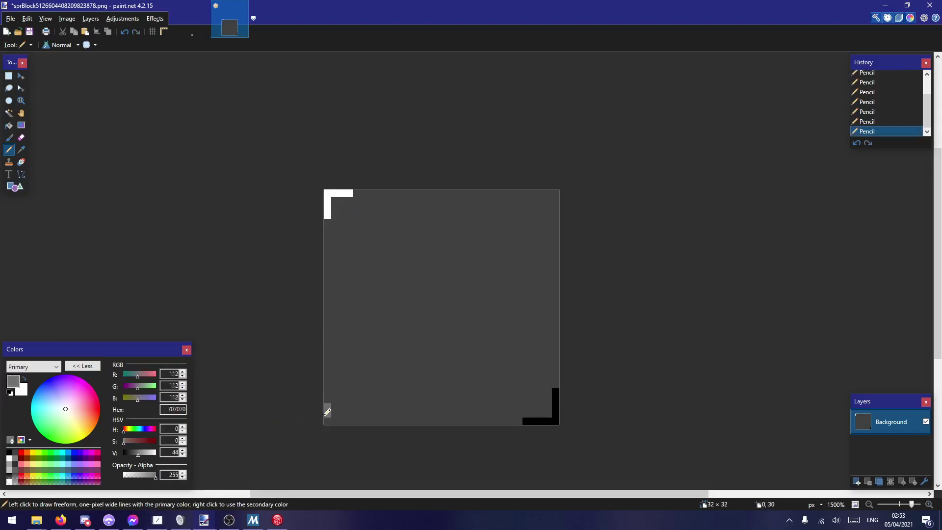
mouse_move(330, 416)
left_mouse_down()
mouse_move(343, 417)
mouse_move(325, 418)
left_mouse_up()
key("ctrl+z")
key("ctrl+z")
mouse_move(541, 191)
left_mouse_down()
mouse_move(556, 193)
mouse_move(558, 215)
left_mouse_up()
key("ctrl+s")
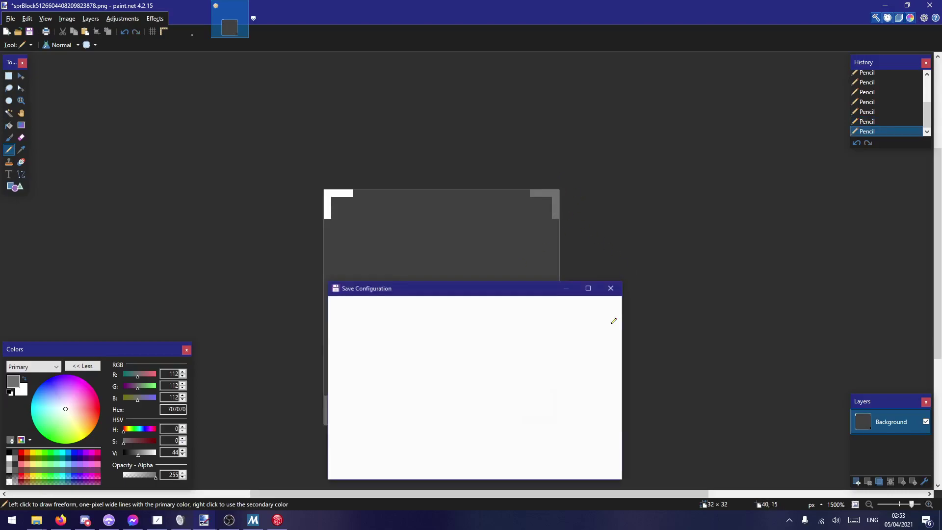
left_click(552, 470)
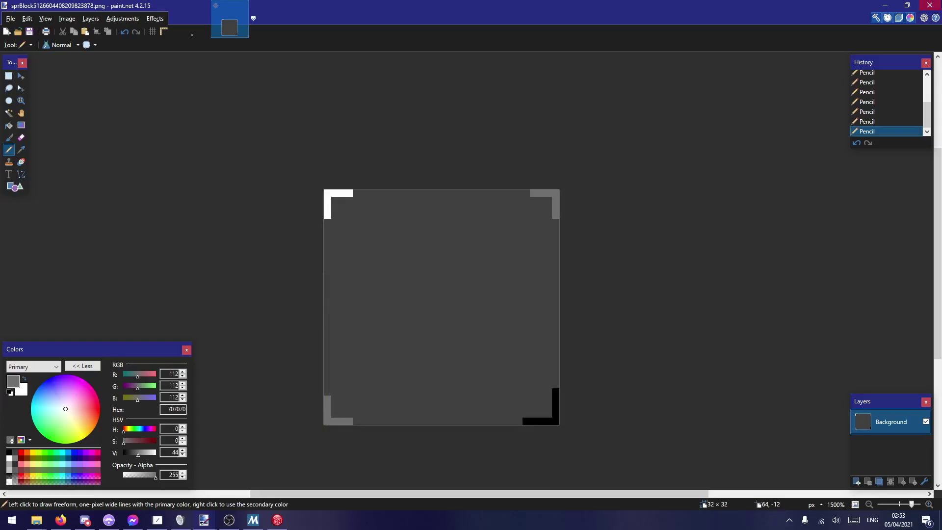
Step: Close paint.net, save the block sprite in LateralGM and create a solid object named objBlock
left_click(929, 5)
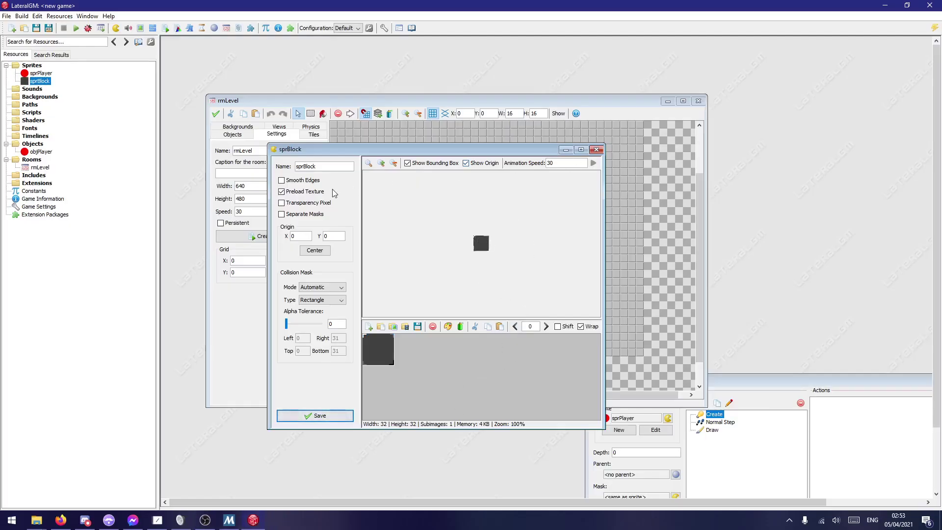
left_click(321, 416)
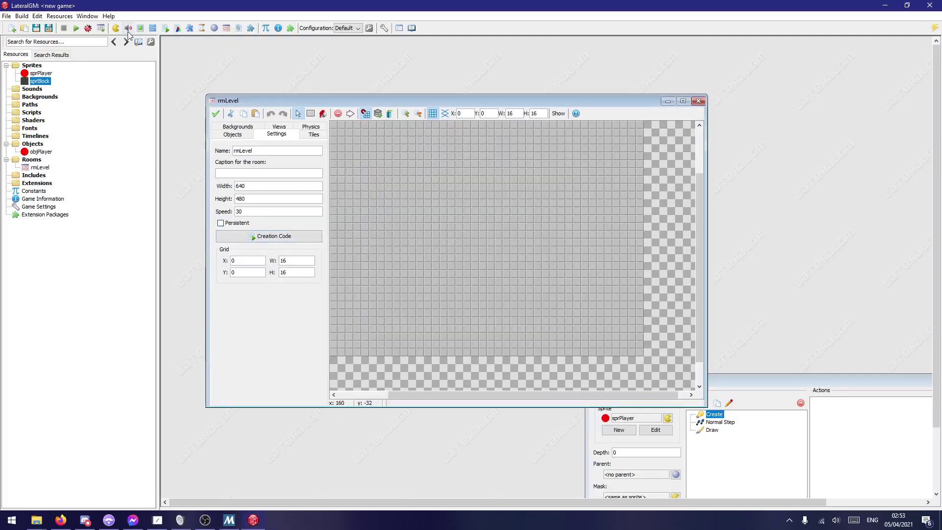
left_click(214, 28)
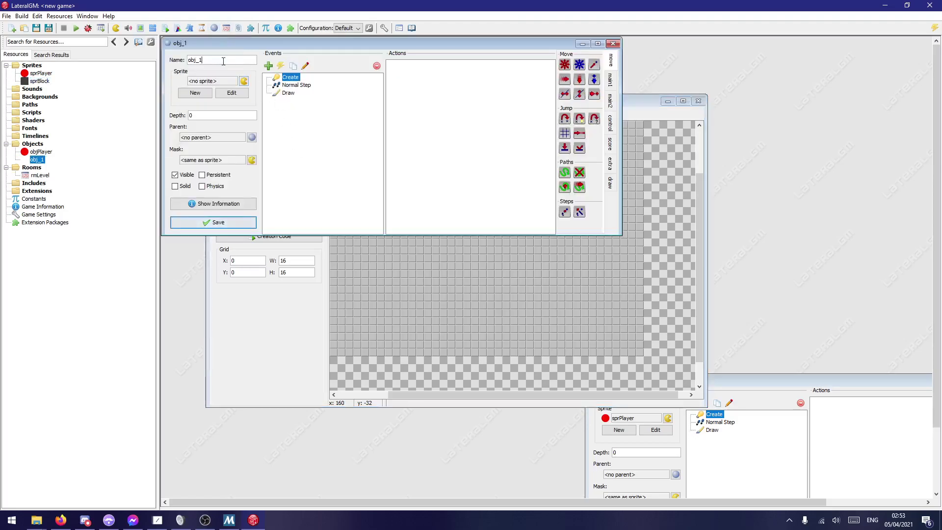
key("BackSpace")
key("BackSpace")
type("Block")
left_click(184, 187)
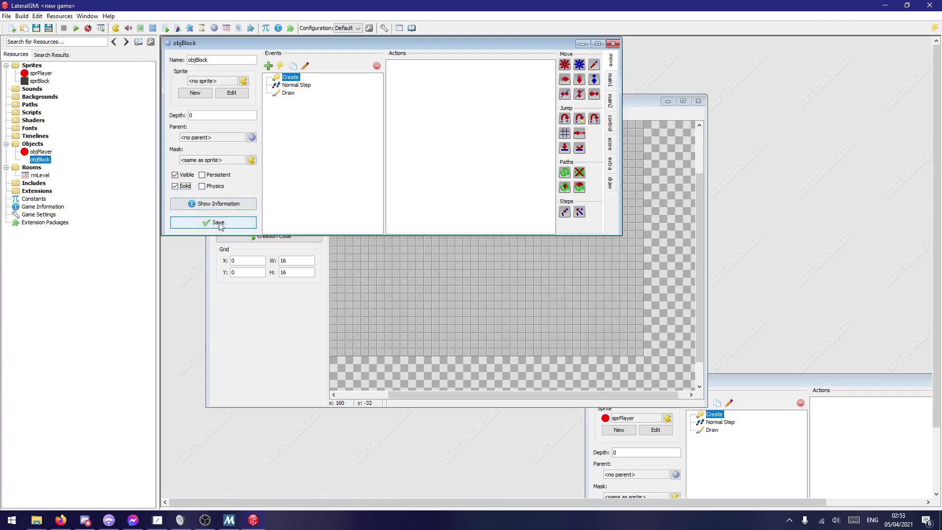
left_click_drag(737, 386, 521, 216)
left_click(232, 221)
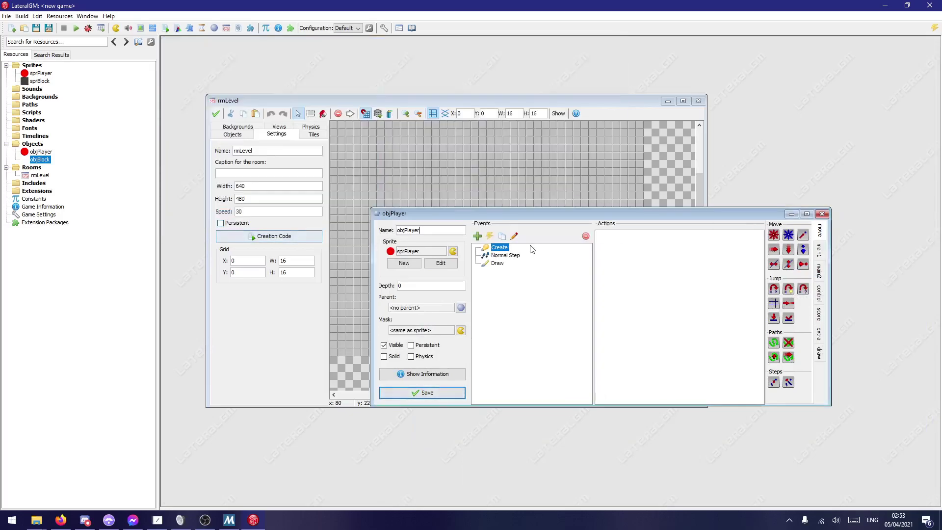
Step: Add code to objPlayer's Create event that defines playerSpeed = 3; and playerGrav = 0.25;
double_click(496, 248)
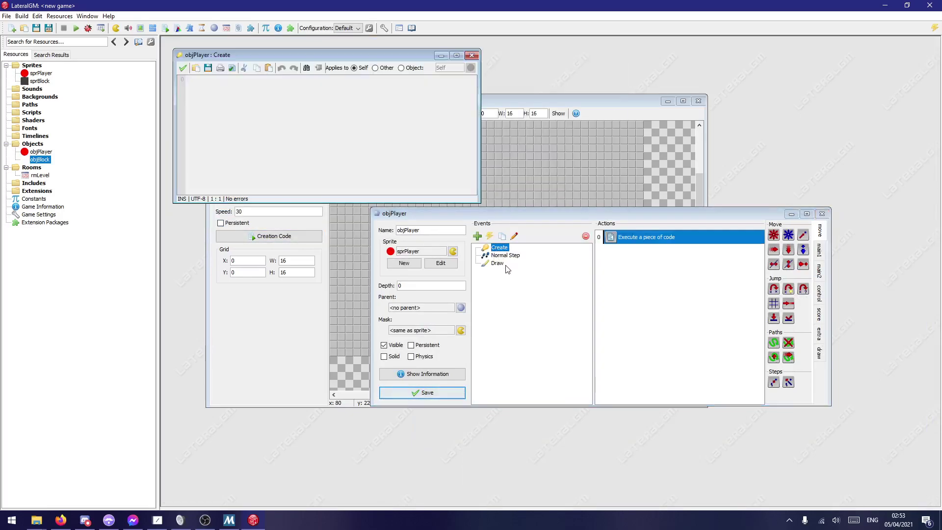
left_click_drag(279, 51, 394, 203)
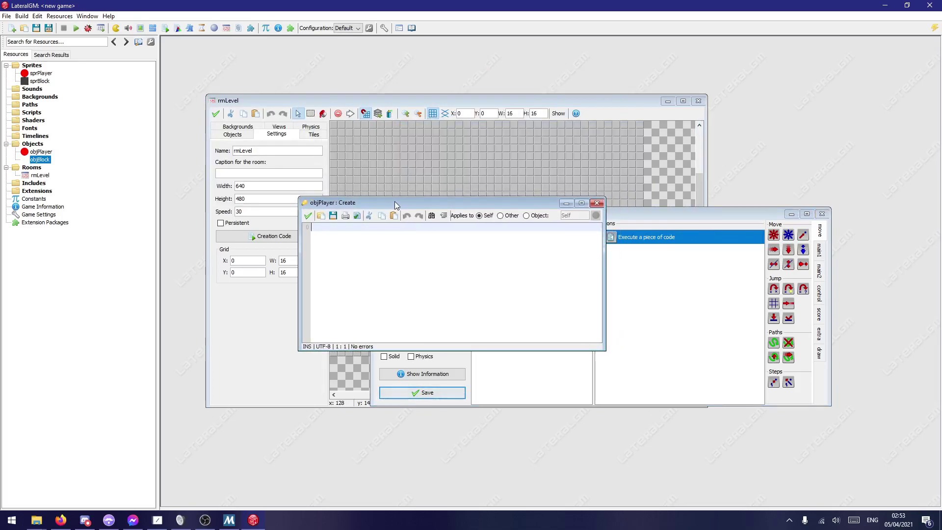
type("playerSpeed")
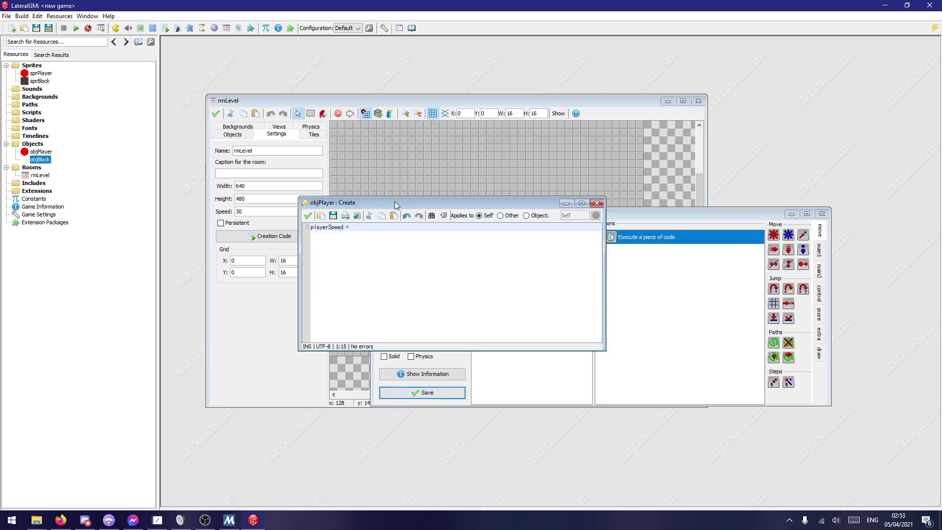
type("= 3;")
key("Return")
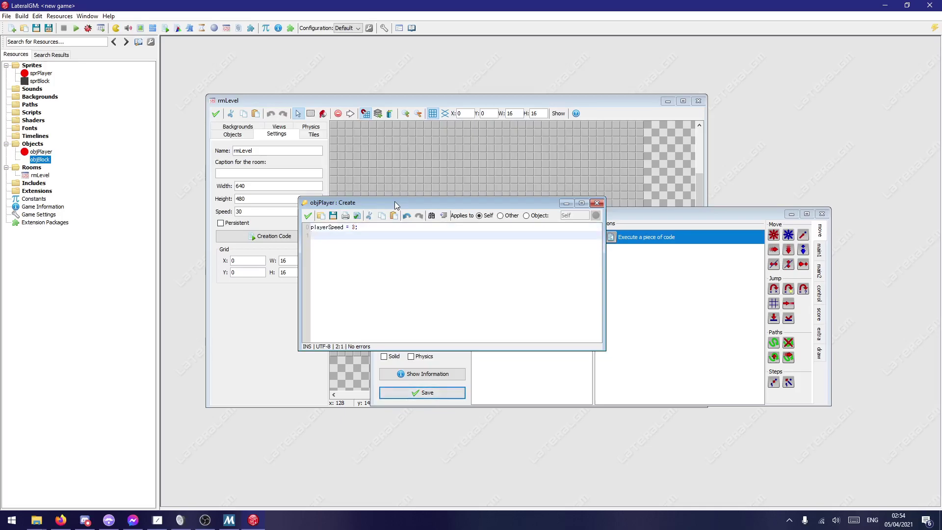
type("playerGrav =")
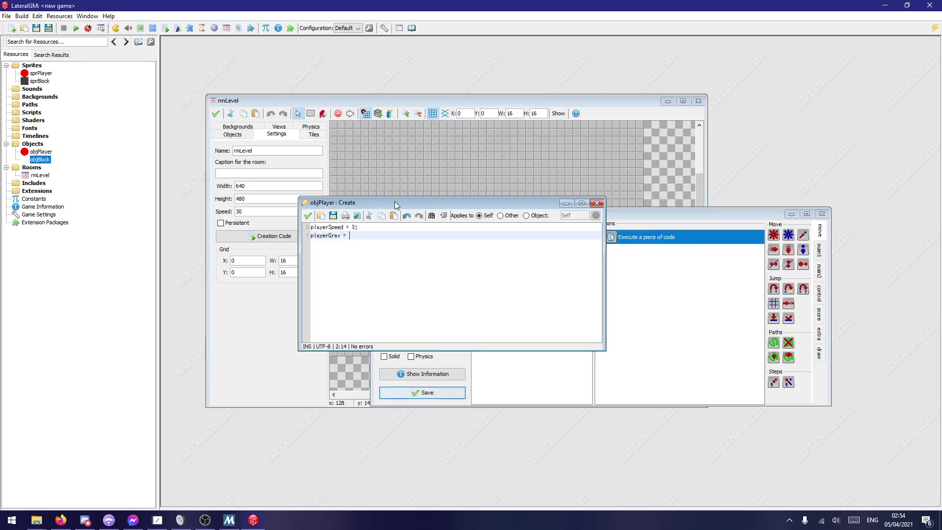
type("0.25;")
key("Return")
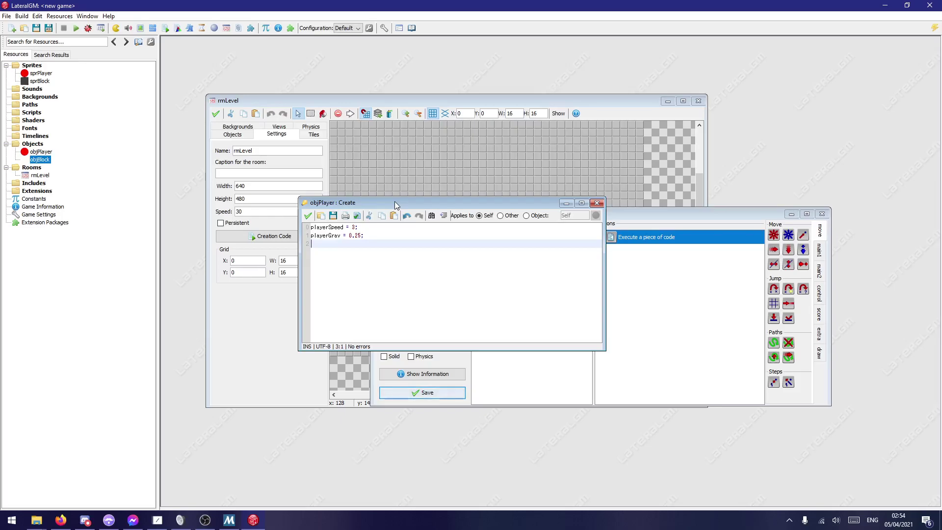
Step: Add playerJump = 5; as the third line of the Create code and save the code
type("playerJHu")
key("BackSpace")
key("BackSpace")
type("ump =")
type("5;")
left_click(308, 217)
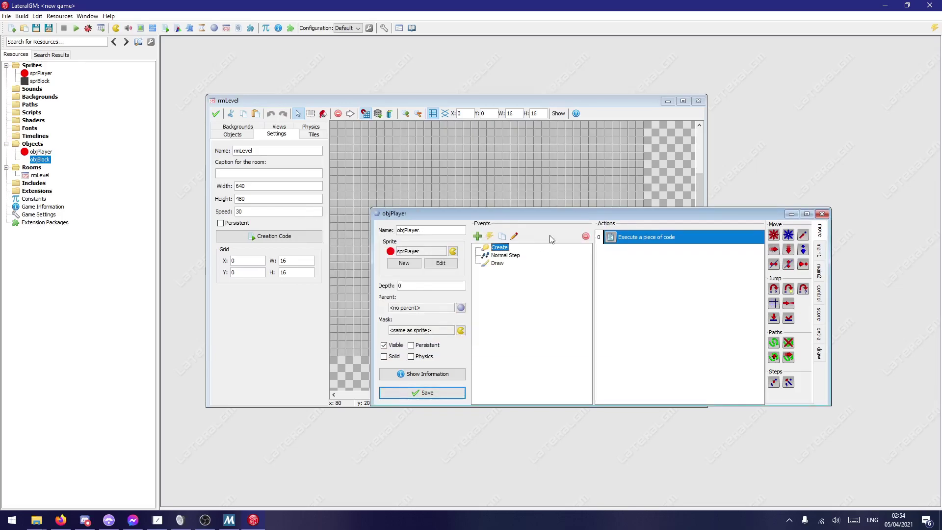
Step: Open objPlayer's Normal Step code and Create code side by side
double_click(504, 255)
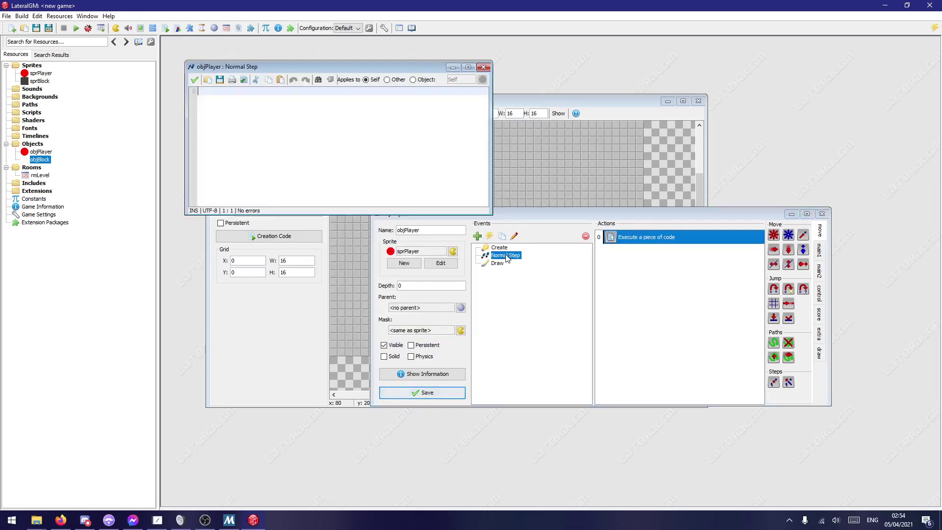
left_click_drag(293, 71, 614, 85)
double_click(498, 248)
left_click(456, 139)
left_click(603, 130)
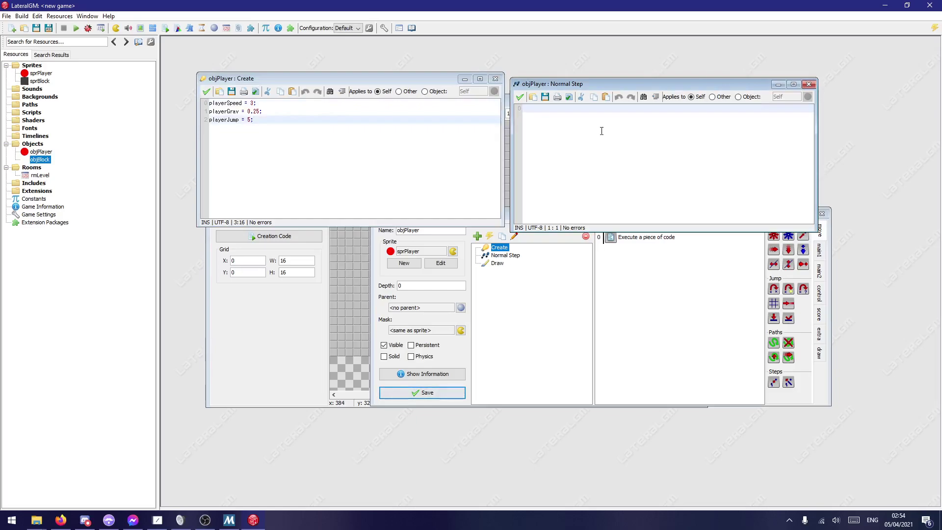
Step: Below a blank line in the Create code, define inputLeft = vk_left; and inputRight = vk_right;
left_click(336, 163)
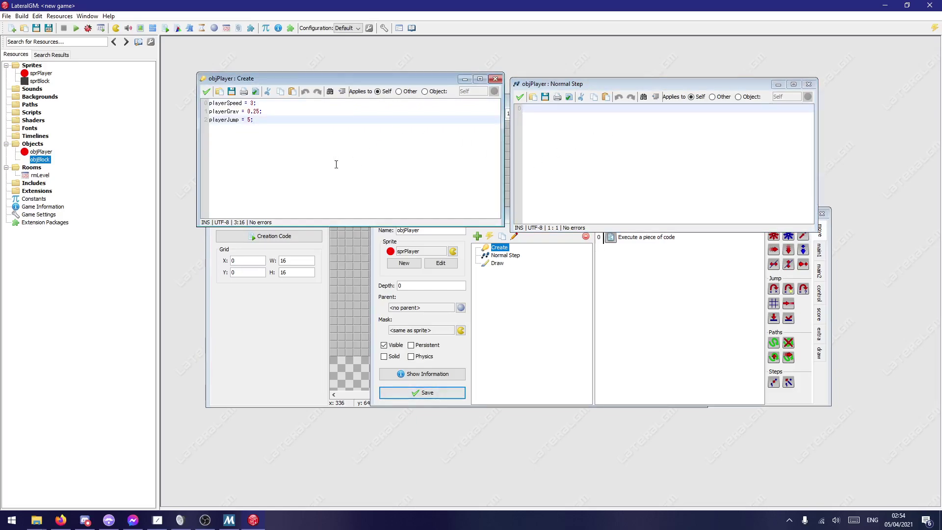
key("Return")
key("Return")
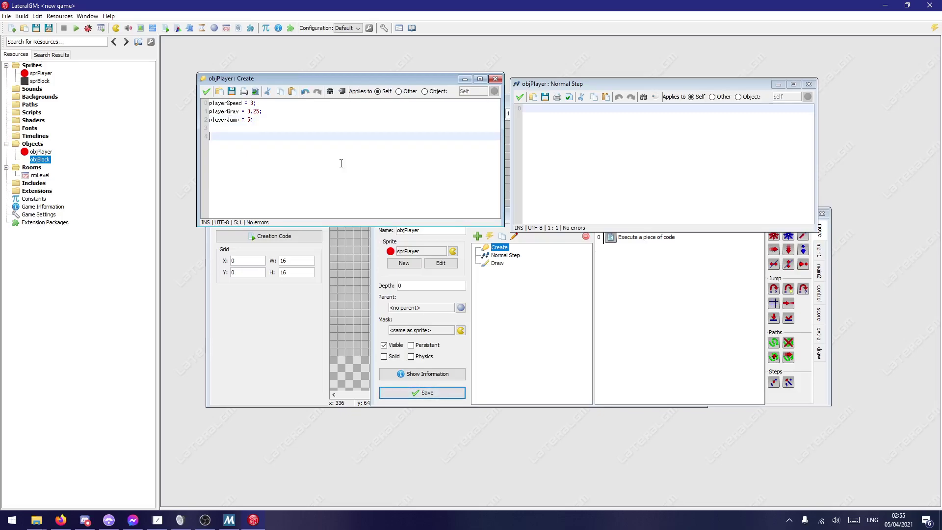
type("inputLeft = vk_left;")
key("Return")
type("inputRight =")
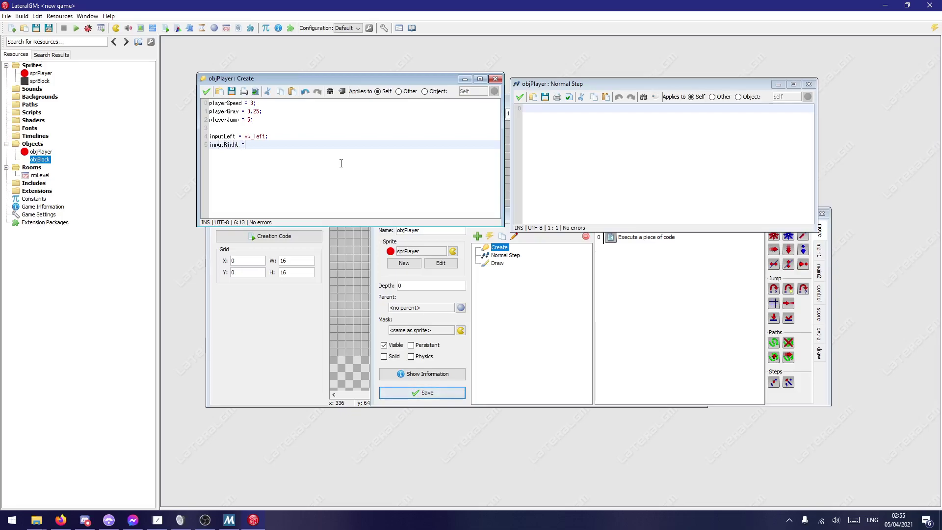
type(" vk_right;")
Step: Add inputJump = vk_space; on a new line after inputRight in the Create code
left_click(245, 137)
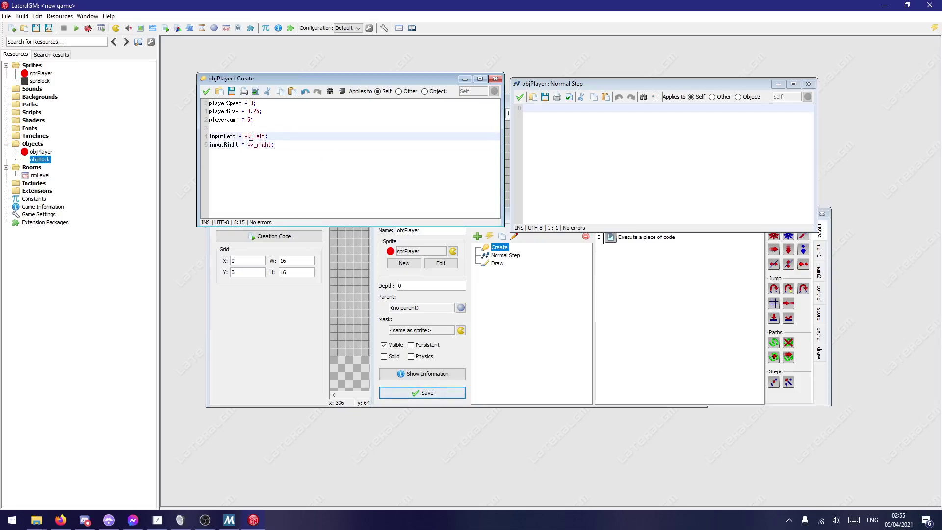
left_click_drag(245, 137, 262, 135)
left_click(270, 145)
double_click(269, 144)
key("End")
key("Return")
type("input")
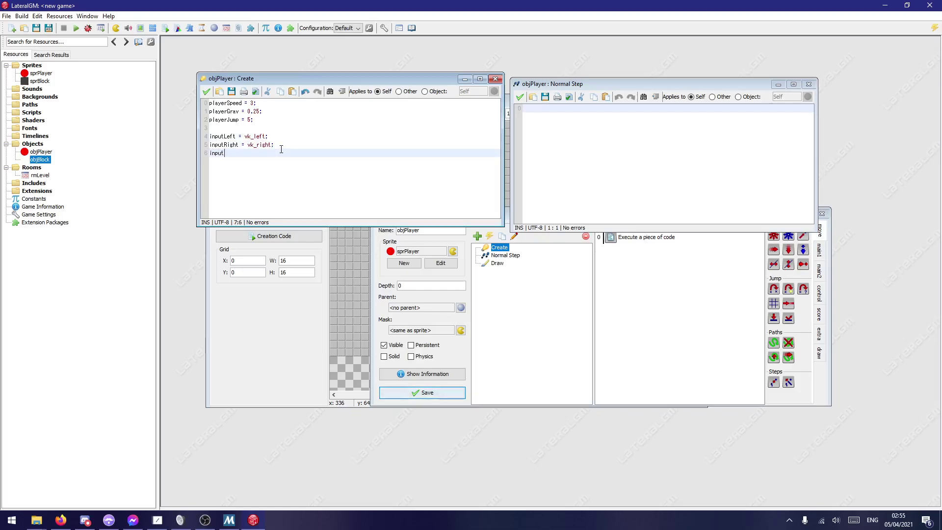
type("Jump = vk_space;")
key("Return")
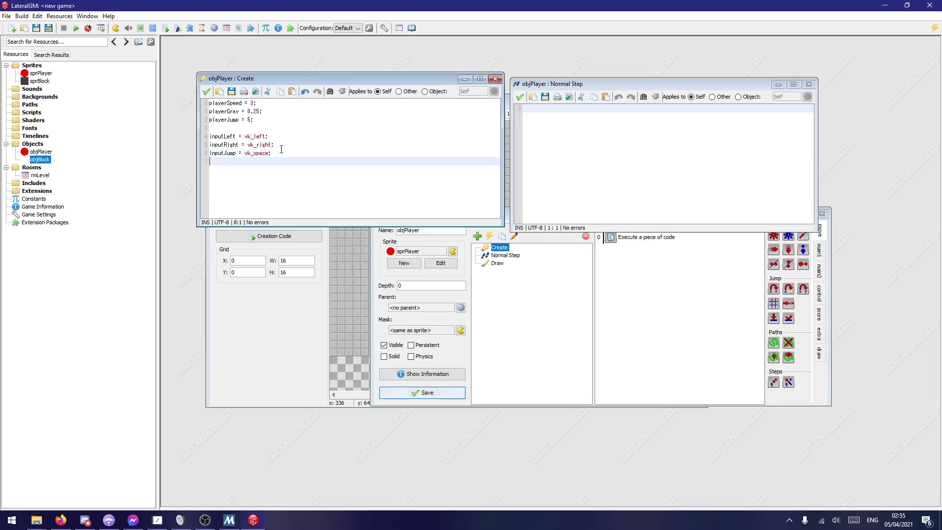
key("BackSpace")
key("Return")
key("Return")
type("ord(\"x")
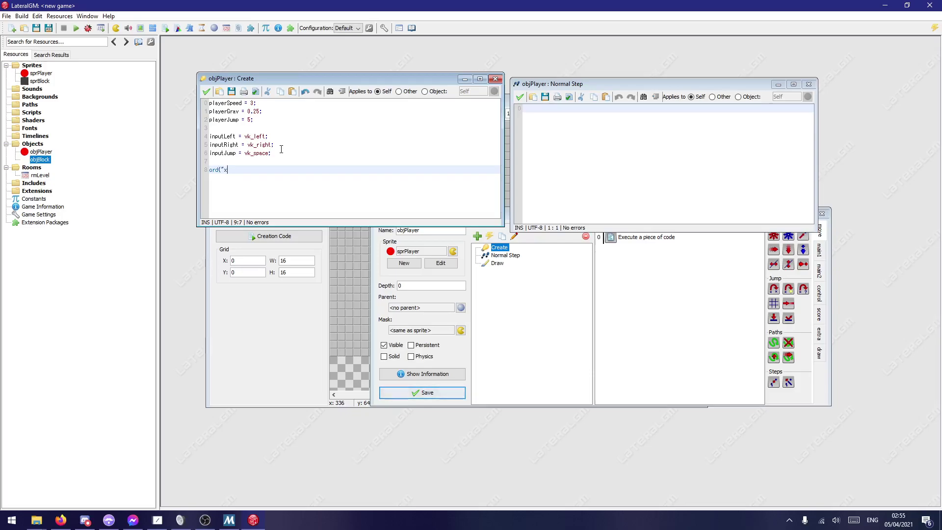
type("\");")
left_click(302, 154, "shift")
key("BackSpace")
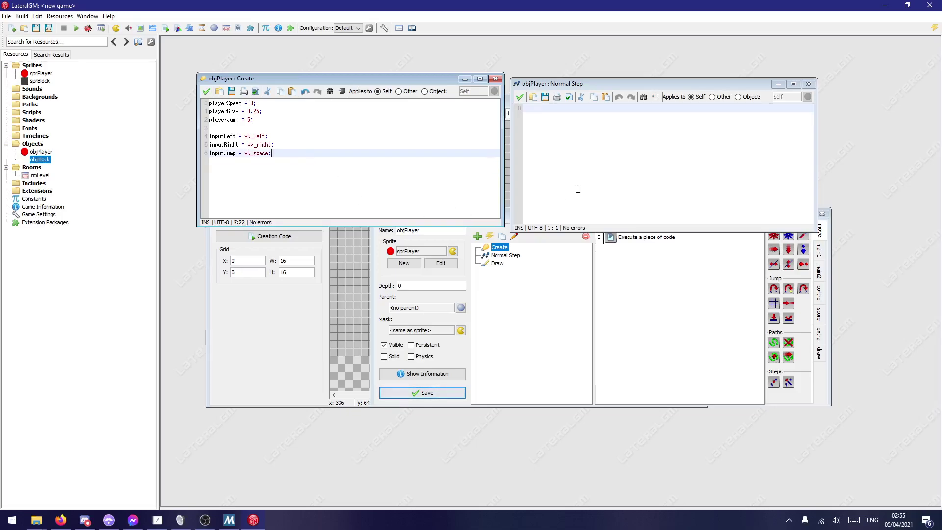
Step: Insert playerVMom = 0; on a new line directly after playerJump in the Create code
left_click(625, 149)
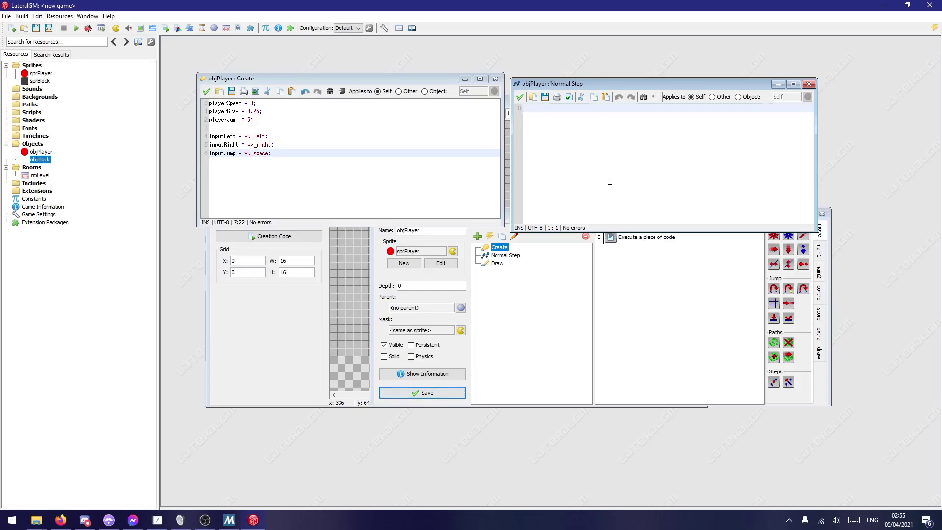
left_click(262, 104)
left_click(263, 111)
left_click(259, 119)
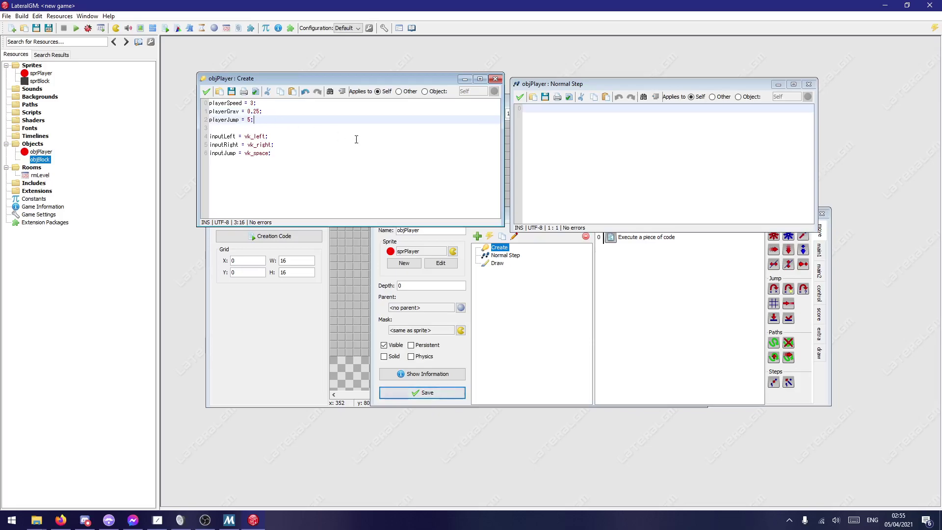
key("Return")
type("player")
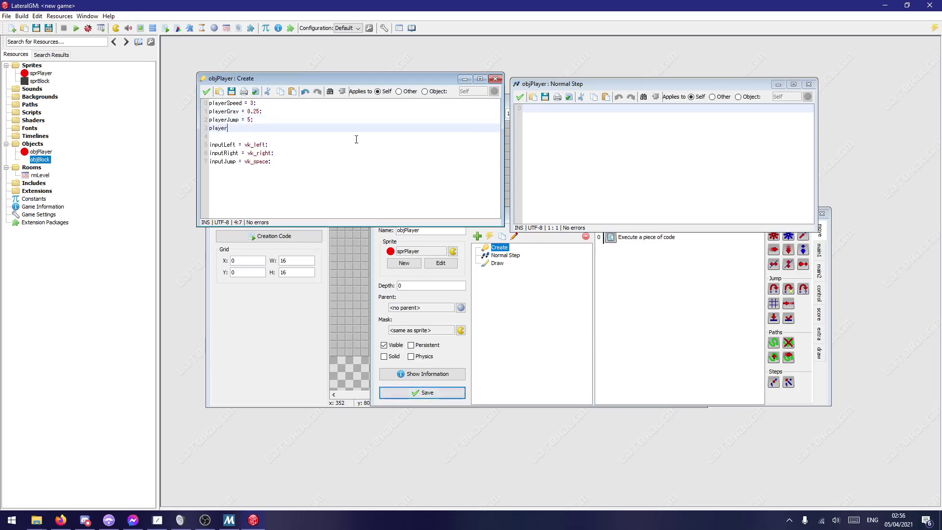
type("VMom = 0;")
Step: Enter playerVMom += playerGrav; as the first line of objPlayer's Normal Step code
left_click(625, 171)
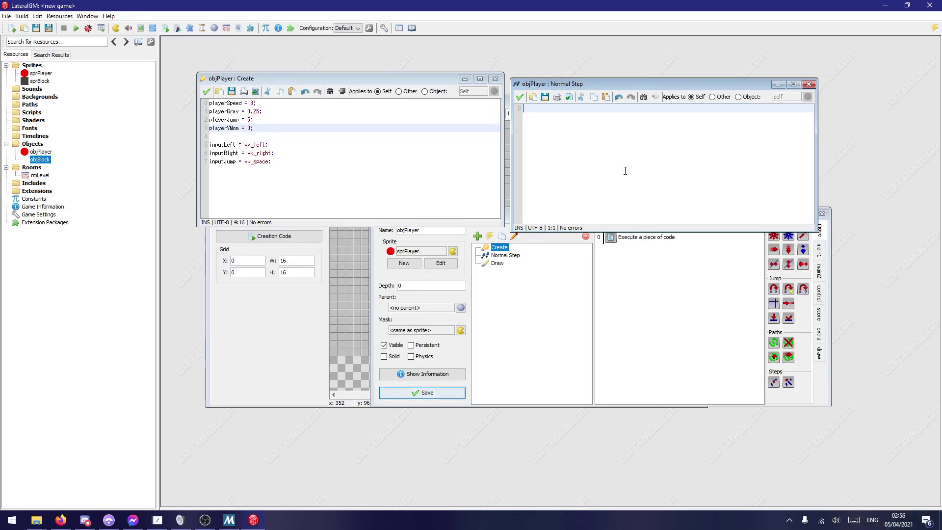
type("playerVMom += playerGrav")
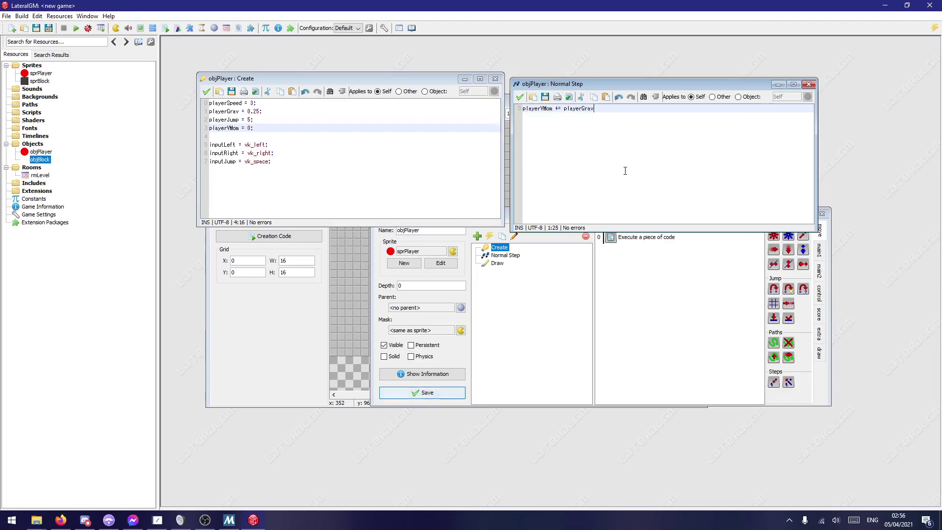
type(";")
Step: Place one objPlayer instance in the rmLevel room at X 224, Y 80
left_click(294, 319)
left_click(233, 133)
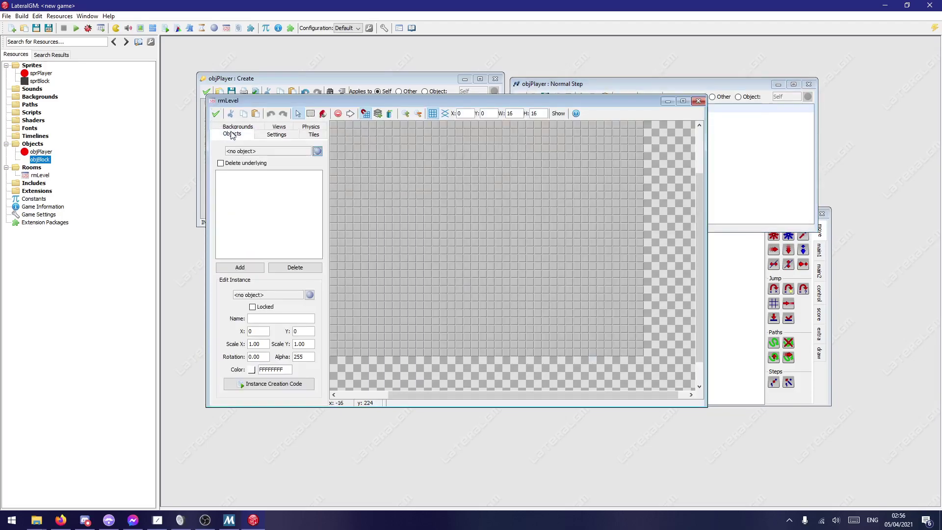
left_click(317, 151)
left_click(354, 169)
left_click(446, 168)
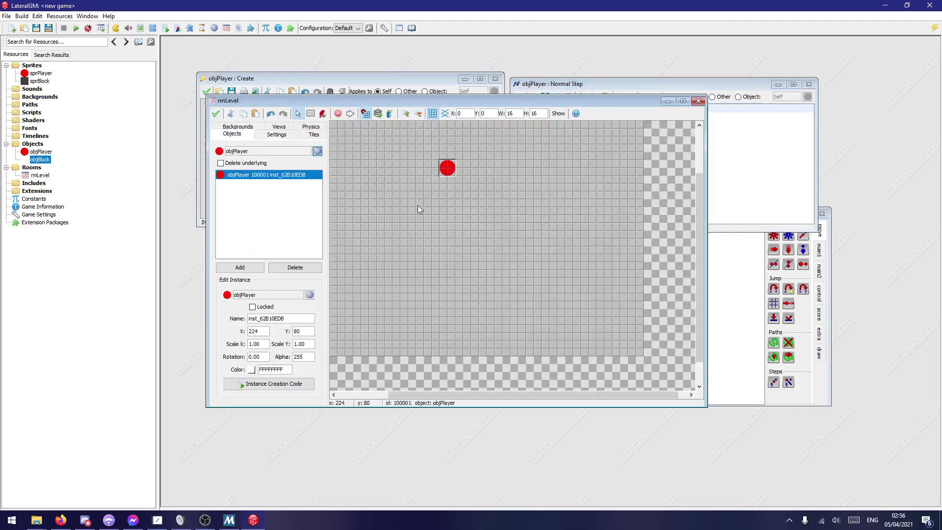
Step: Assign the sprBlock sprite to objBlock and save the object
double_click(40, 160)
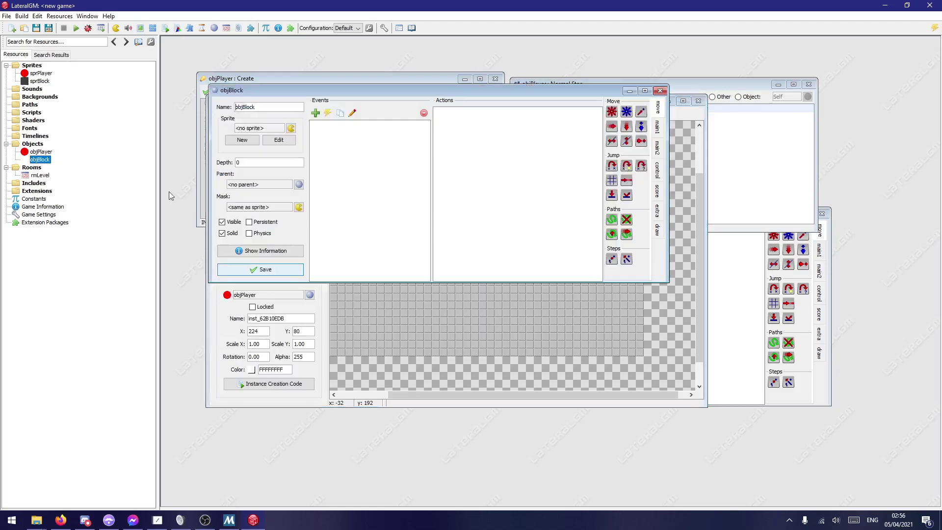
left_click_drag(304, 93, 305, 95)
left_click(291, 131)
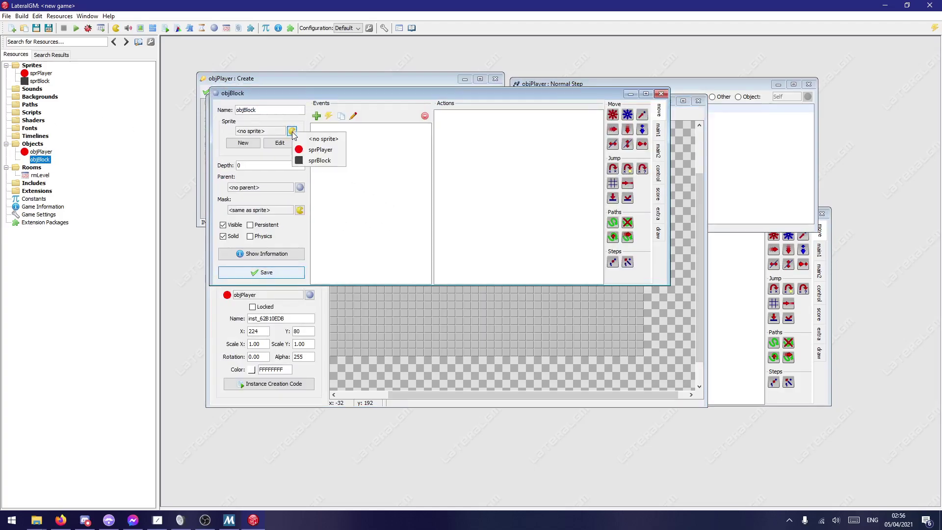
left_click(320, 161)
left_click(261, 272)
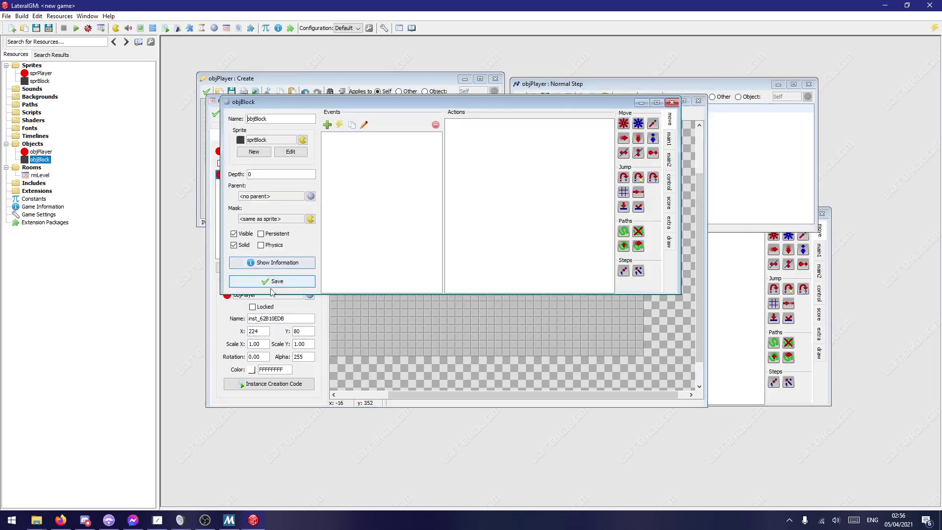
left_click(260, 281)
Step: Lay a continuous horizontal row of objBlock instances below the player at Y 304, ending at X 416, and save the room
left_click(317, 151)
left_click(344, 179)
left_click(361, 277)
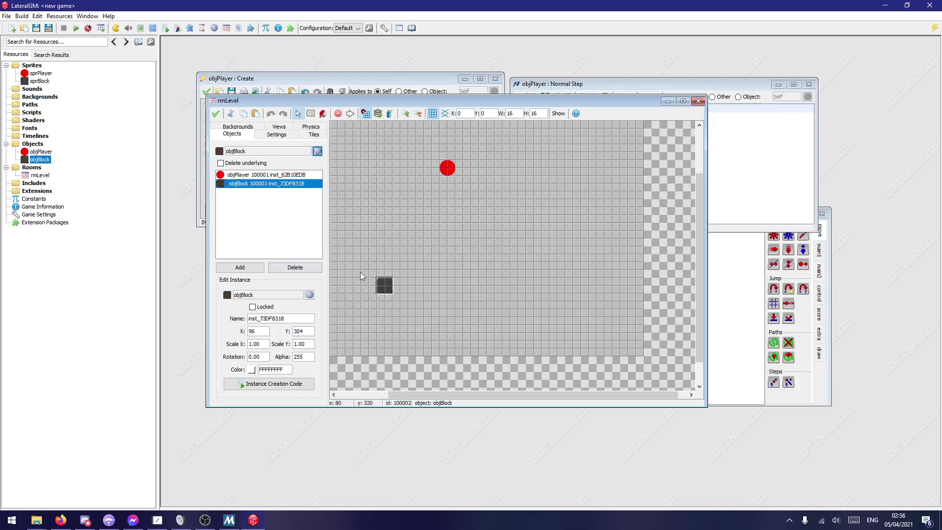
left_click_drag(372, 272, 547, 273, "shift")
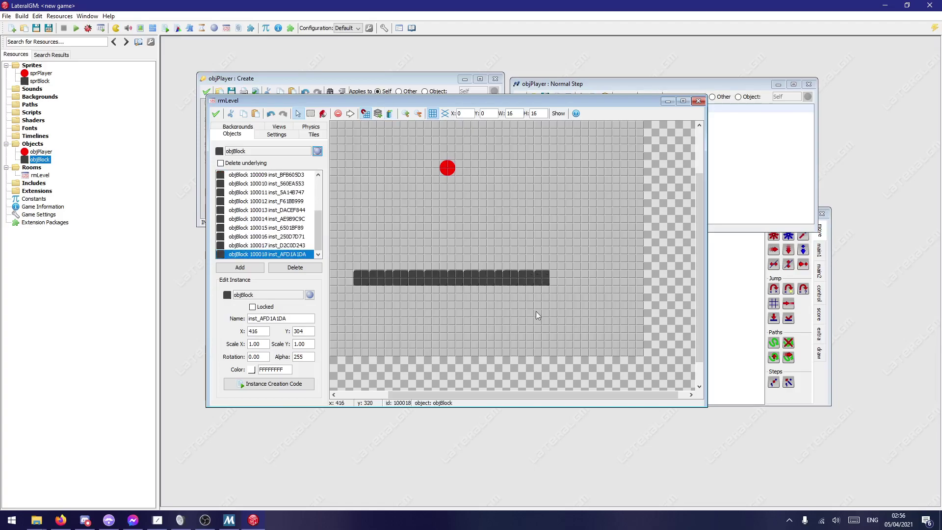
left_click(216, 114)
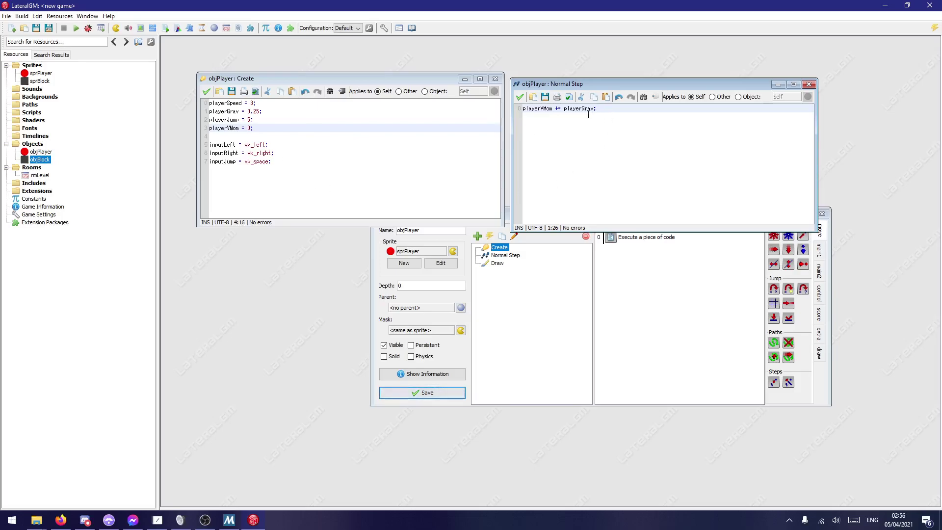
Step: Comment out the playerVMom += playerGrav; line in objPlayer's Normal Step code and add blank lines below it
key("Return")
key("Return")
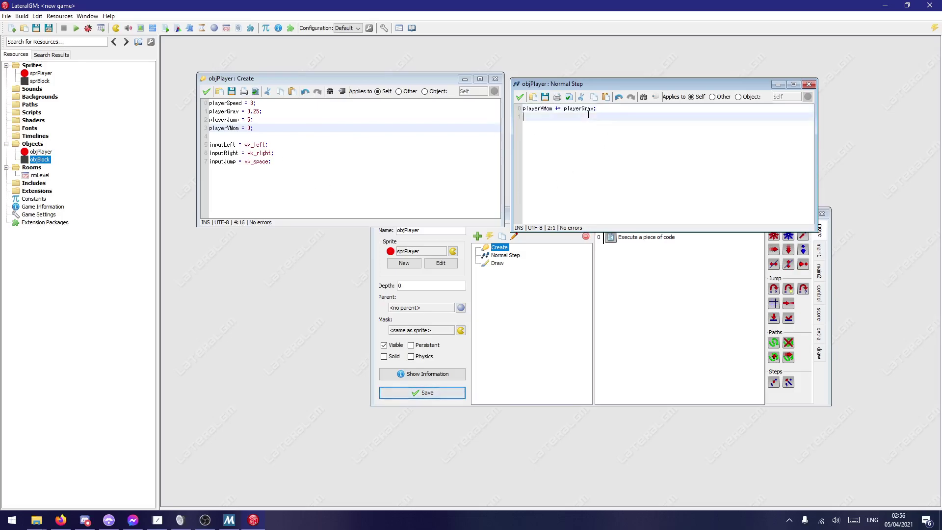
key("Up")
key("Up")
type("//")
key("Down")
key("Down")
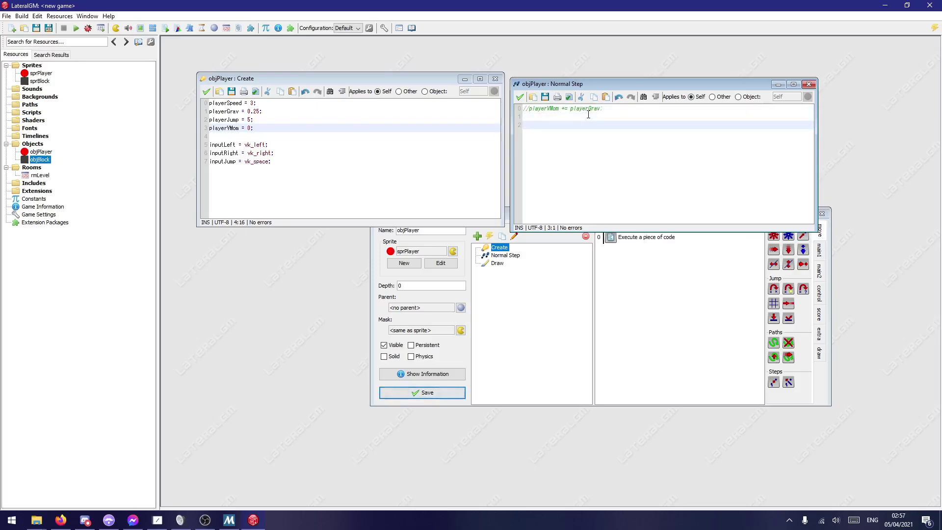
Step: Add an empty if(keyboard_check(inputLeft)){ } block below the commented gravity line
type("if(keyboard_check")
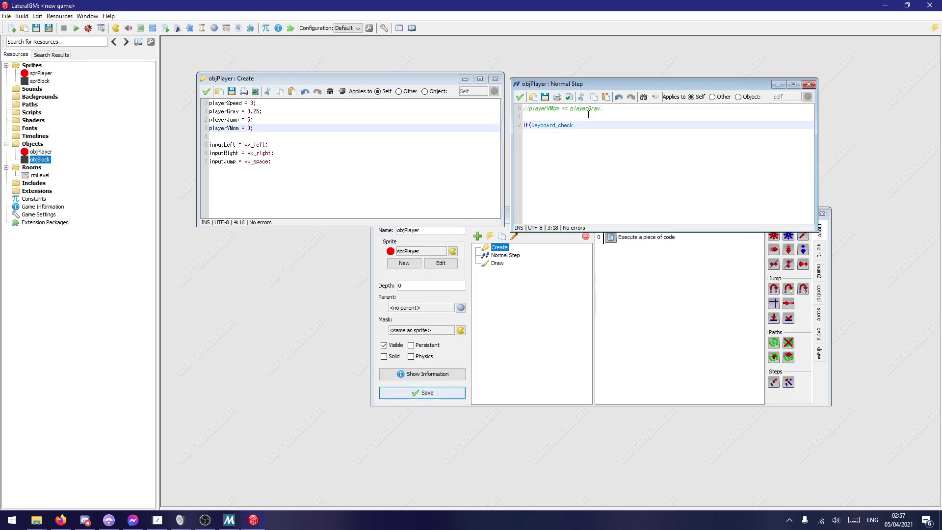
type("(")
type("inputLeft)){")
key("Return")
key("Return")
type("}")
key("Up")
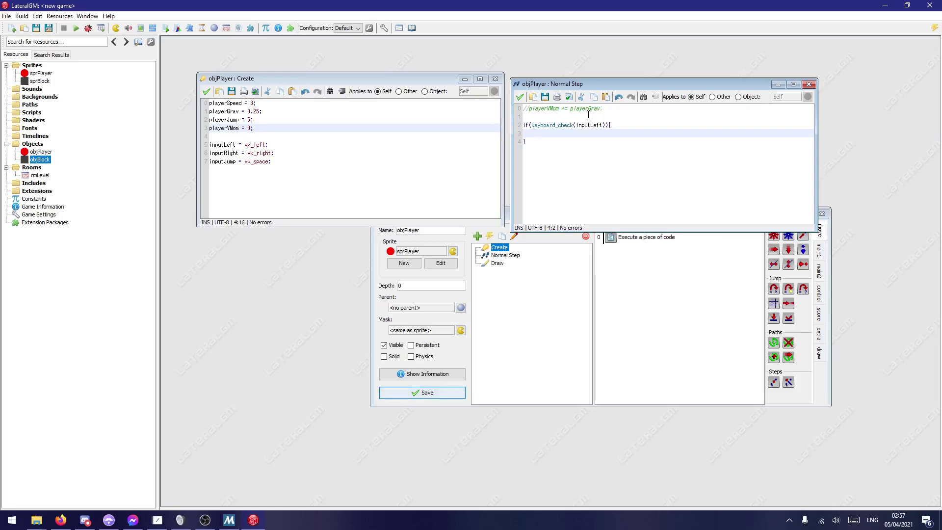
Step: Enter x -= playerSpeed; as the body of the inputLeft block
type("x -=playerSpeedp;")
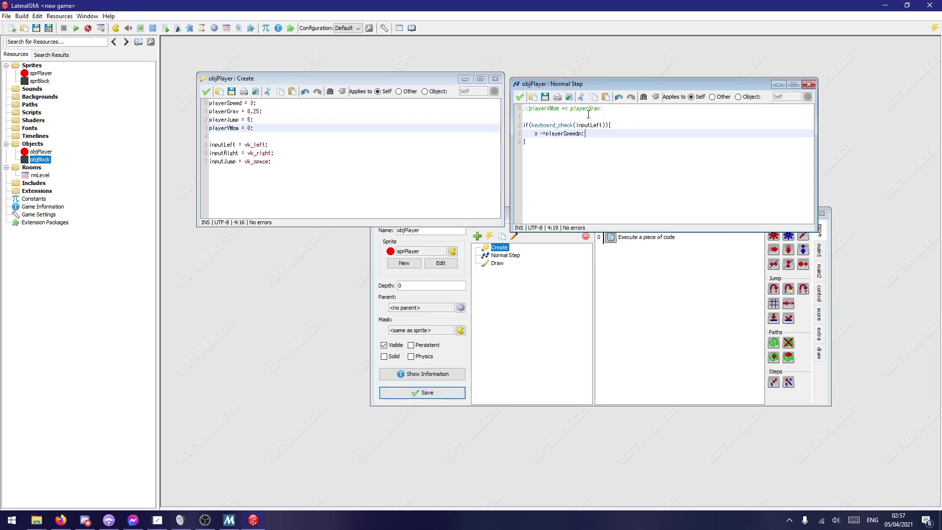
key("BackSpace")
key("BackSpace")
key("Left")
key("Left")
key("Left")
key("Left")
key("Left")
key("End")
Step: Add an empty if(keyboard_check(inputRight)){ } block below the inputLeft block, separated by a blank line
left_click(558, 146)
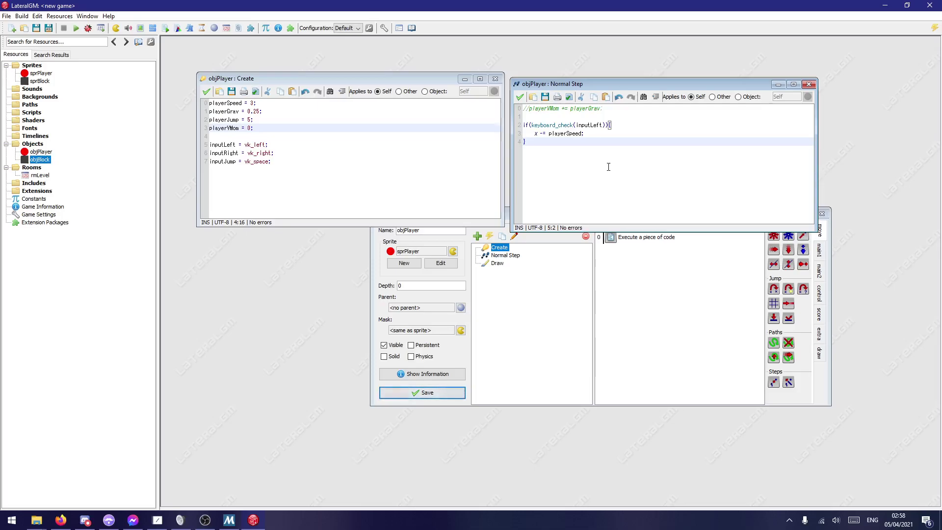
key("Return")
key("Return")
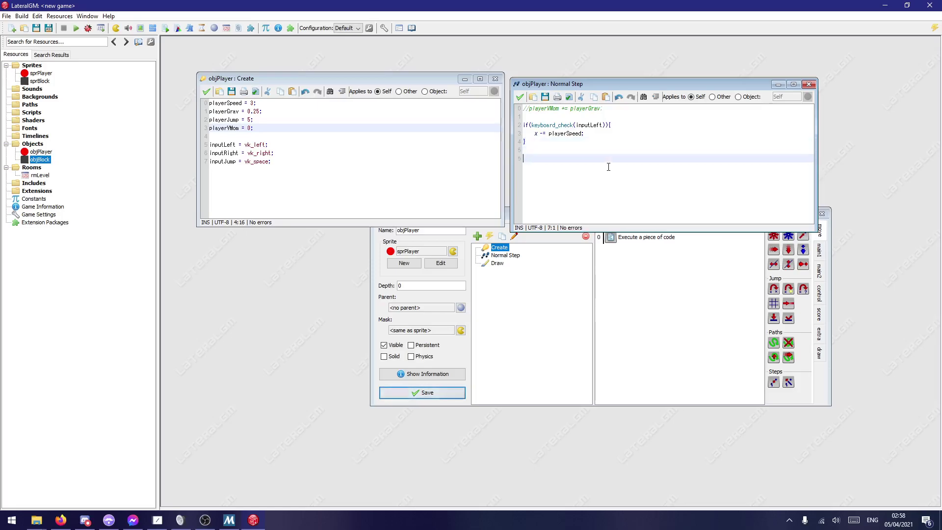
type("if(keyboard")
type("_C")
type("heck(")
type("inputLeft")
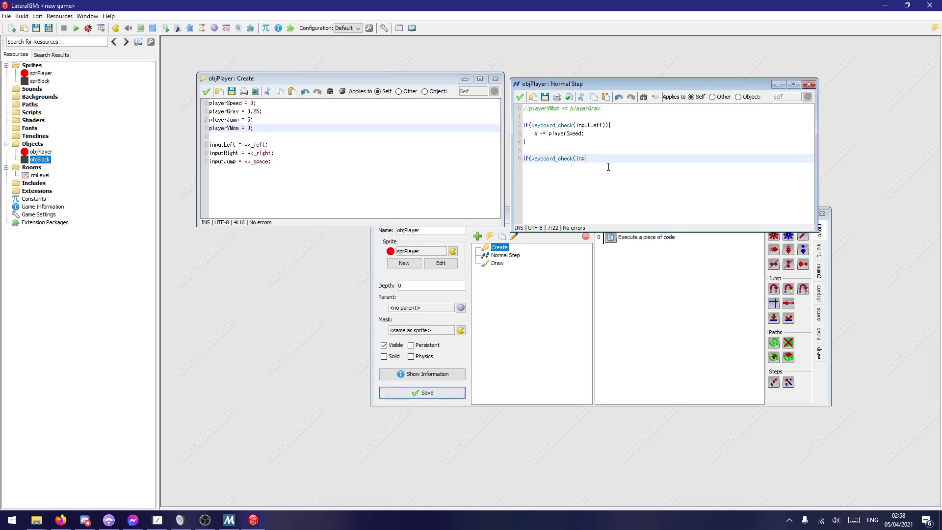
key("BackSpace")
key("BackSpace")
key("BackSpace")
type("Right)){")
key("Return")
key("Return")
type("}")
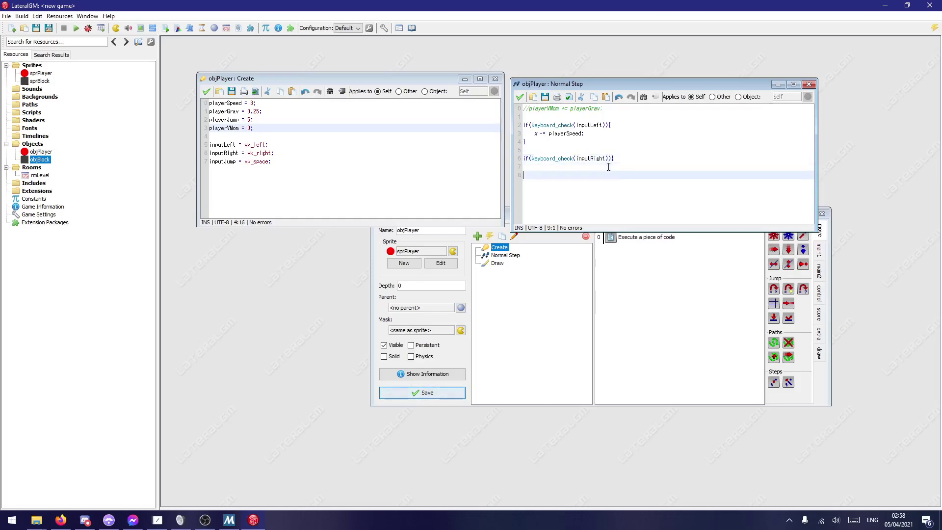
Step: Enter x += playerSpeed; after the inputRight block's closing brace, and save both code windows and objPlayer
type(" x += playerSpeed;")
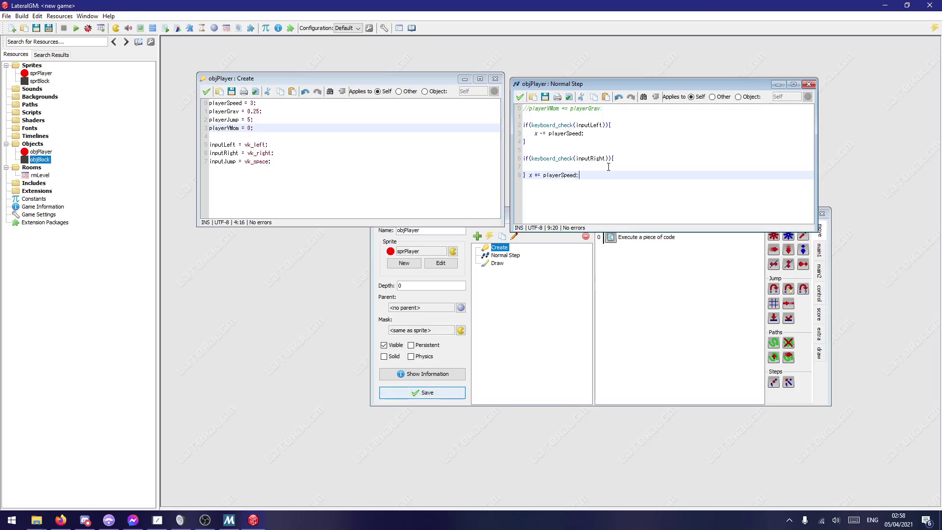
left_click(520, 97)
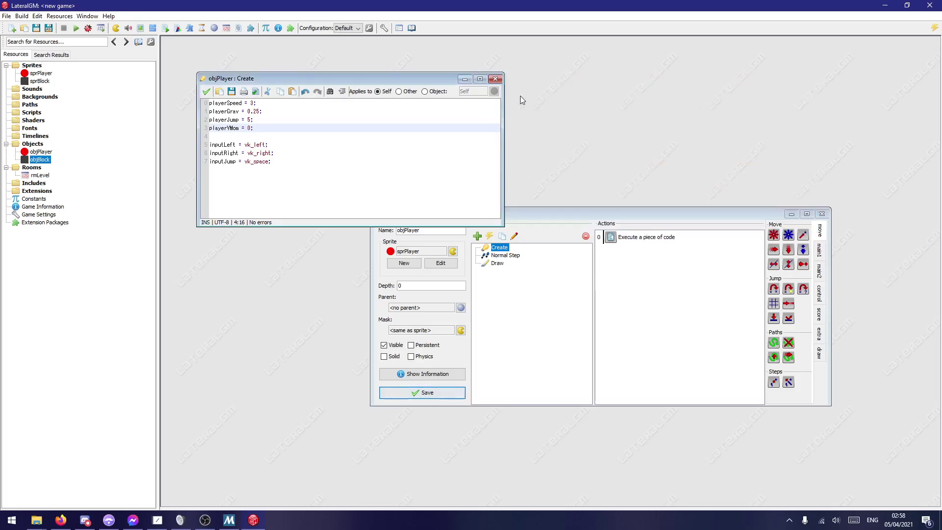
left_click(206, 91)
left_click(428, 393)
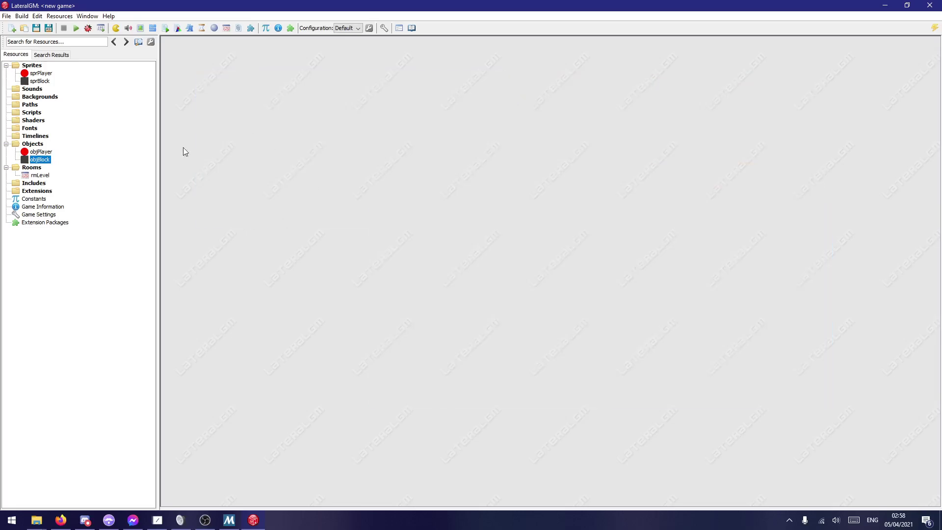
Step: Run the game and enlarge the Progress window to follow the compile log
left_click(76, 27)
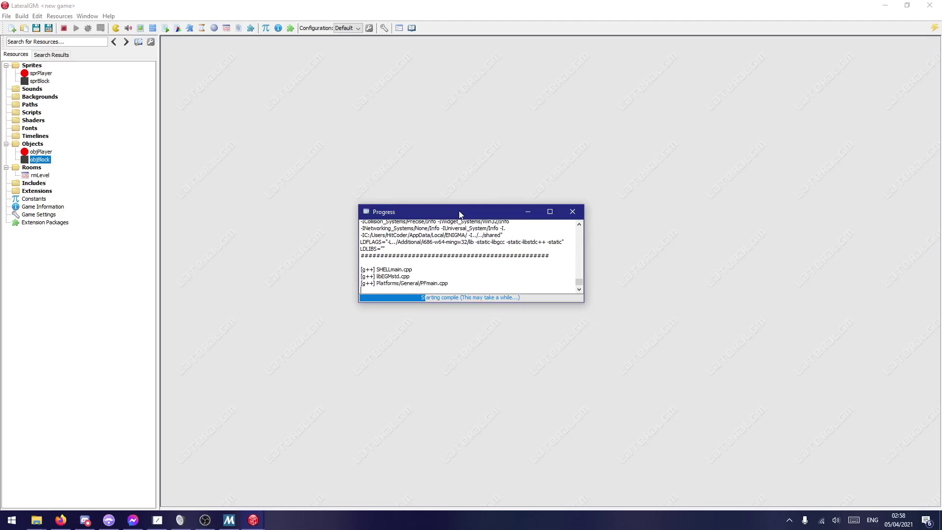
left_click_drag(358, 204, 235, 57)
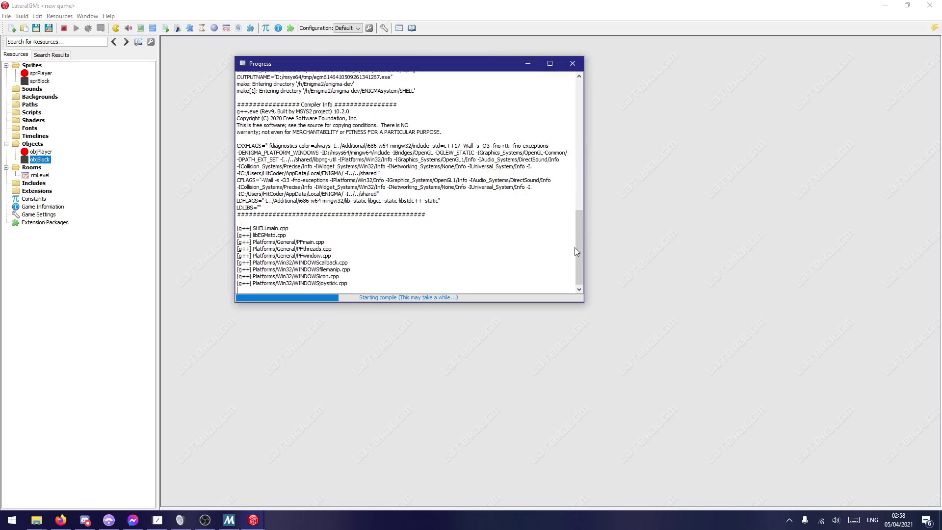
left_click_drag(578, 251, 530, 320)
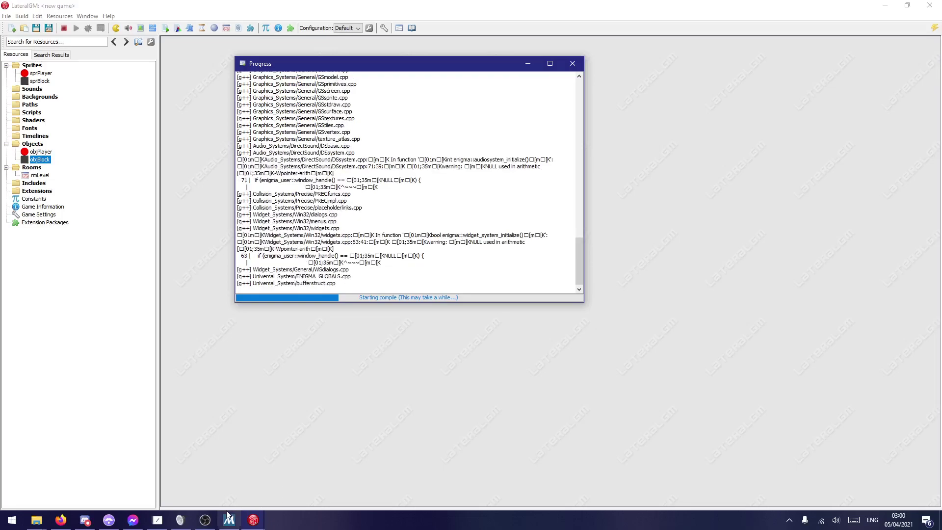
left_click(206, 519)
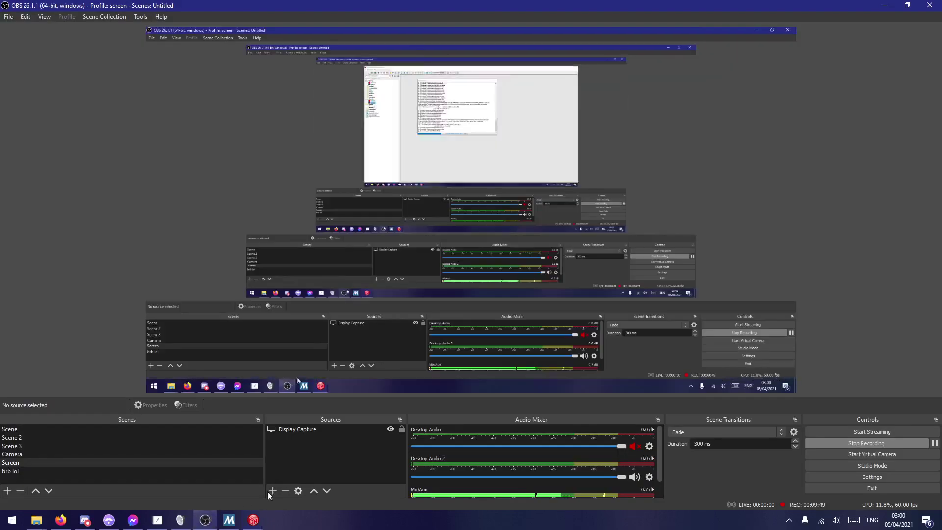
left_click(935, 444)
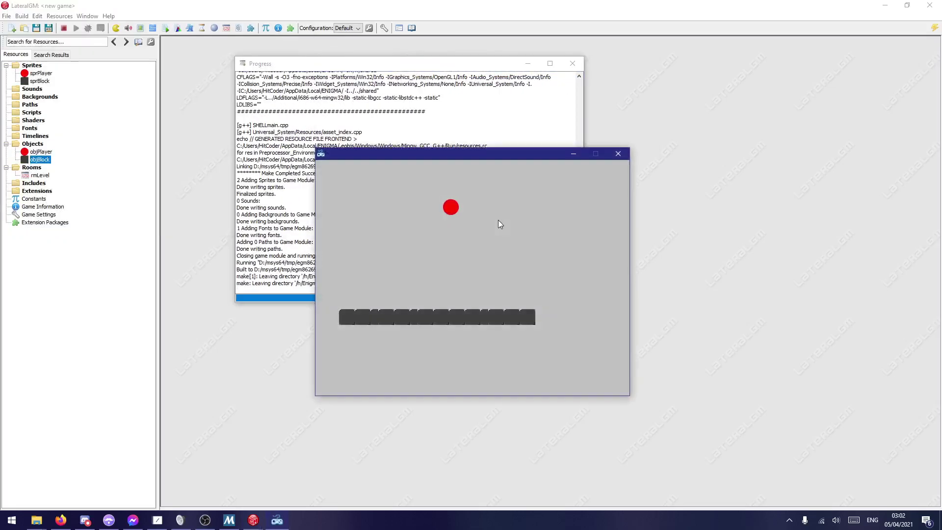
Step: Test moving the player right in the running game and close the game window
key("Right")
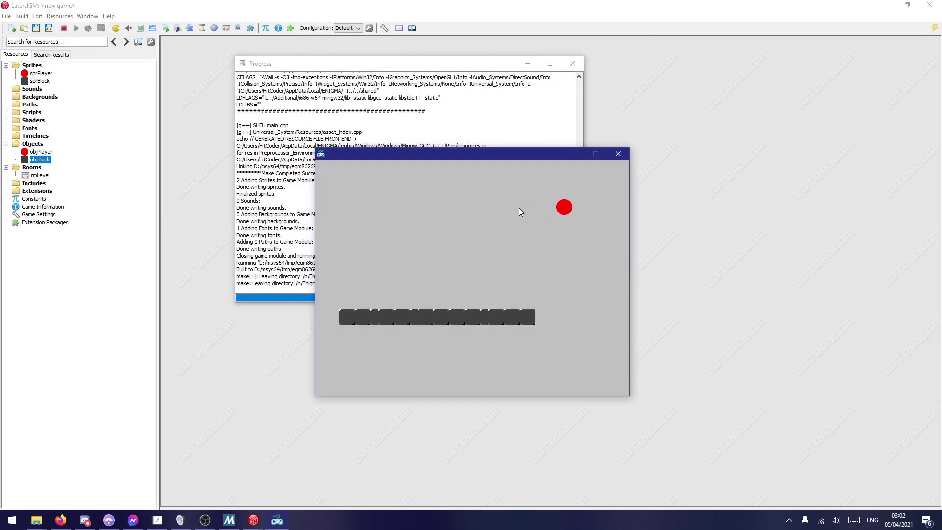
key("Right")
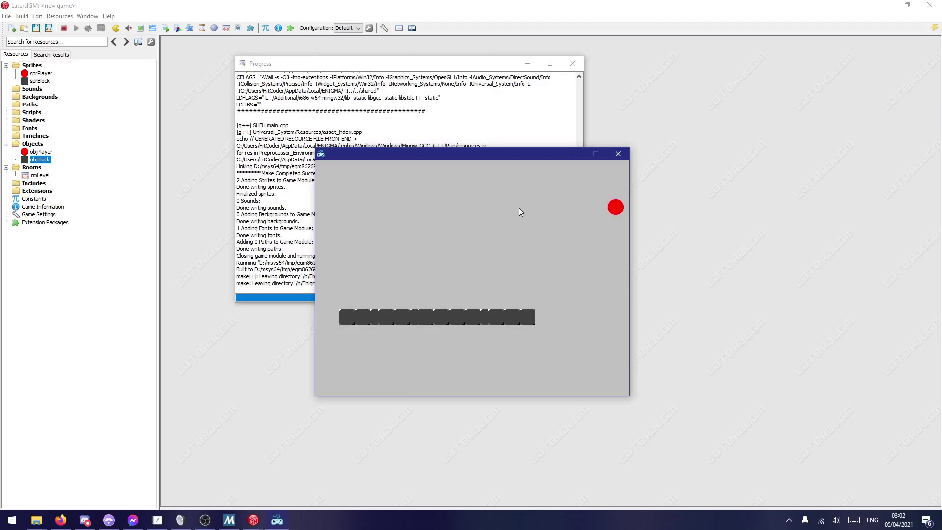
left_click(618, 154)
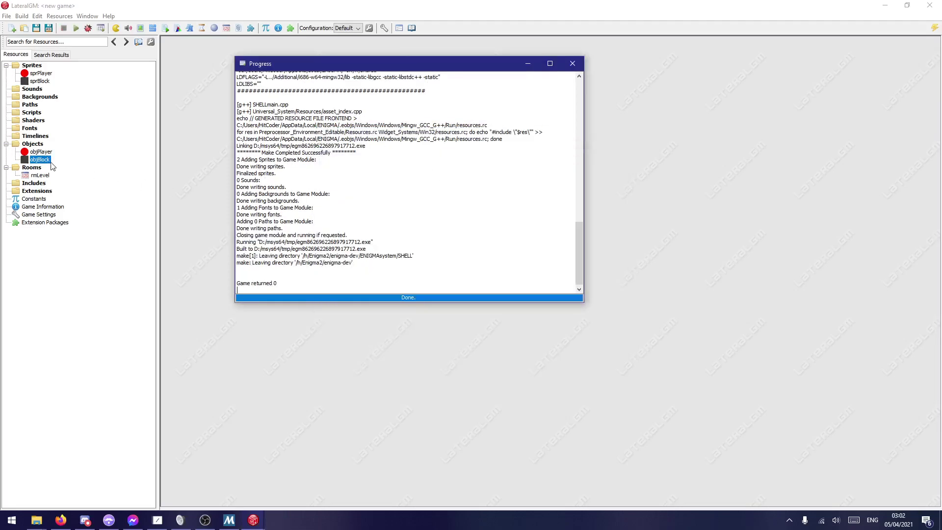
Step: Try vk_right in place of inputRight in objPlayer's Normal Step code and test-run the saved change
double_click(41, 151)
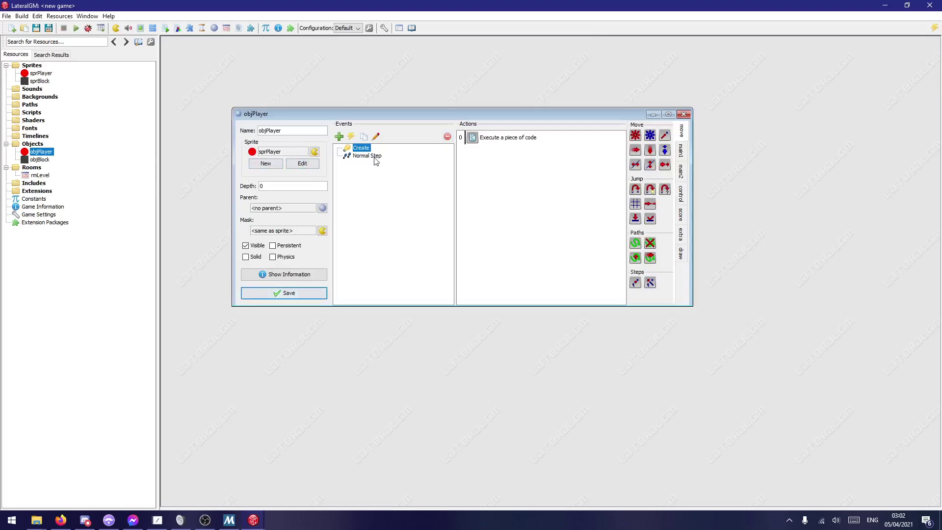
double_click(372, 156)
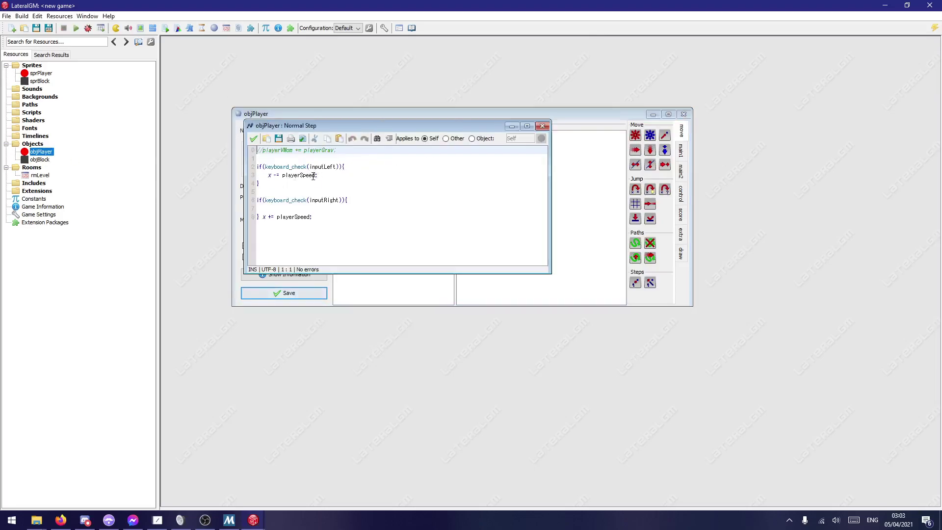
left_click(319, 200)
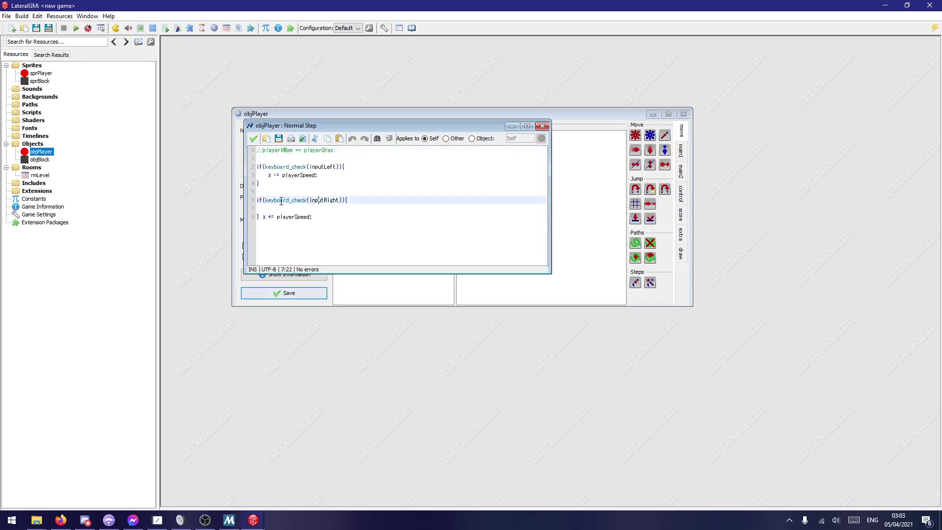
left_click_drag(333, 130, 531, 332)
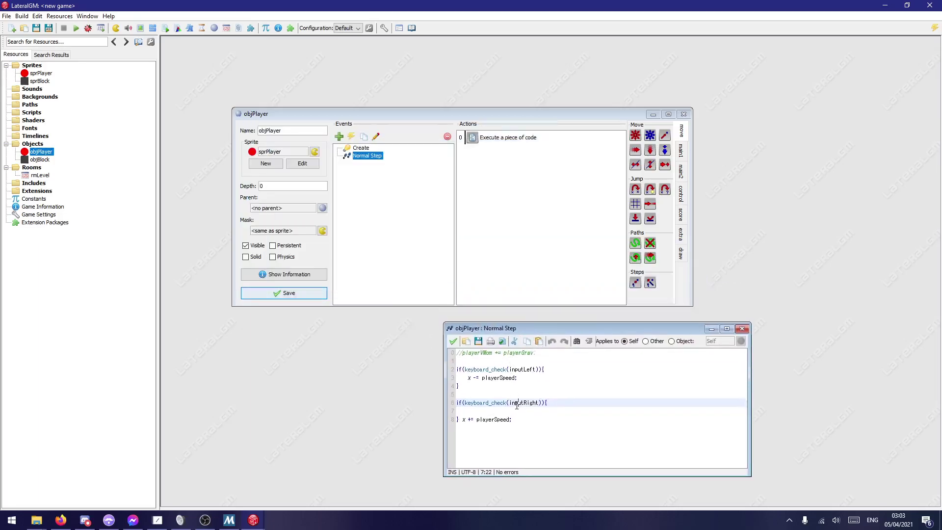
double_click(517, 403)
type("vk_right")
left_click(453, 341)
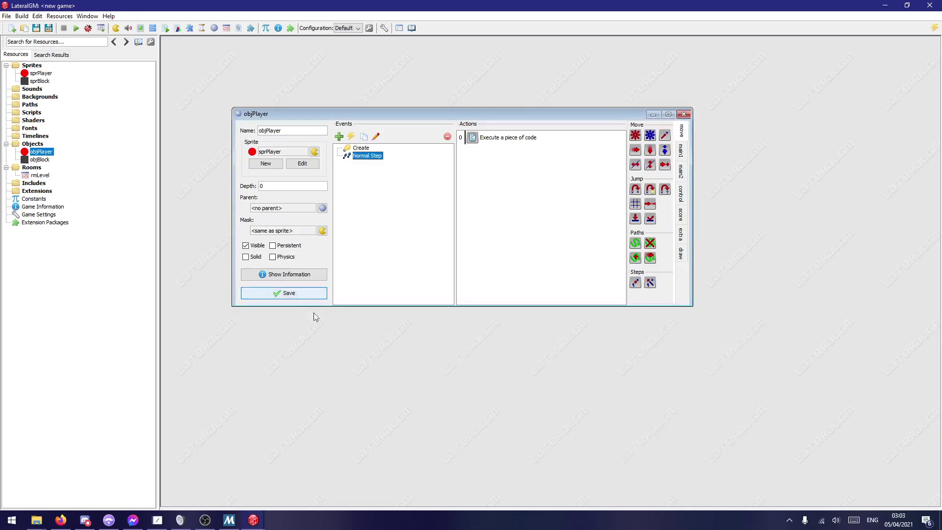
left_click(299, 293)
left_click(76, 28)
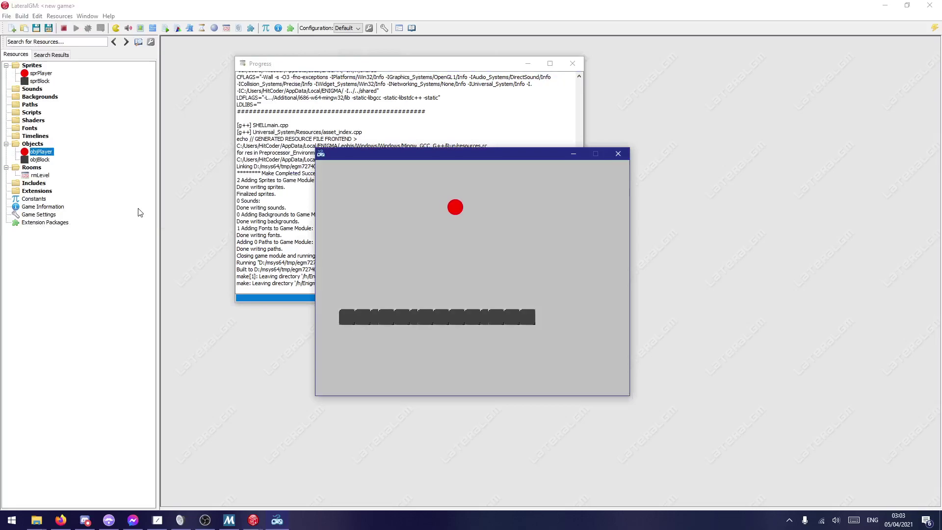
left_click(619, 153)
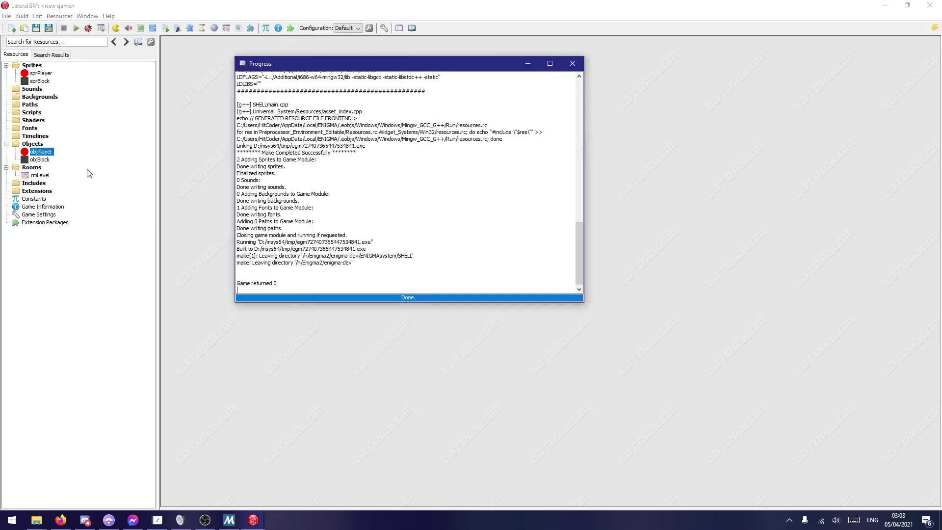
Step: Reopen objPlayer's Normal Step code and set the second keyboard check's argument back to inputRight
double_click(38, 152)
left_click(390, 179)
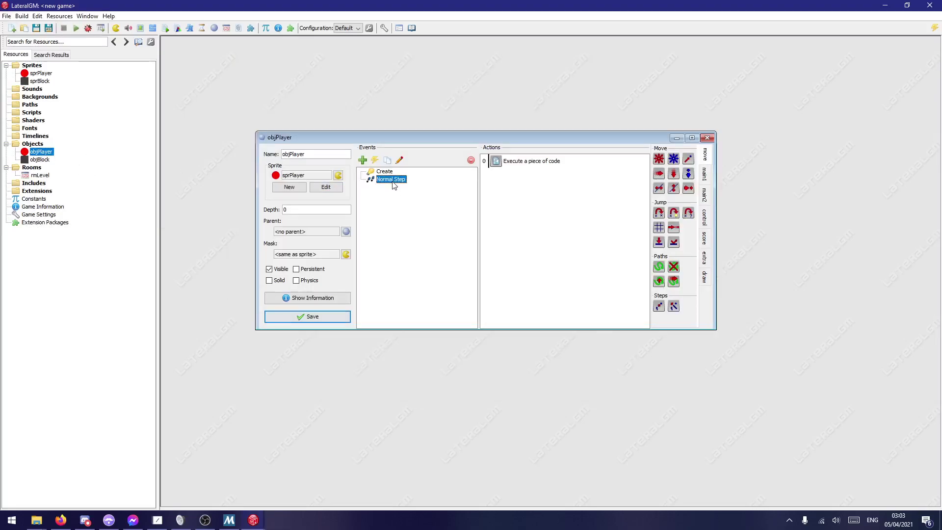
double_click(521, 161)
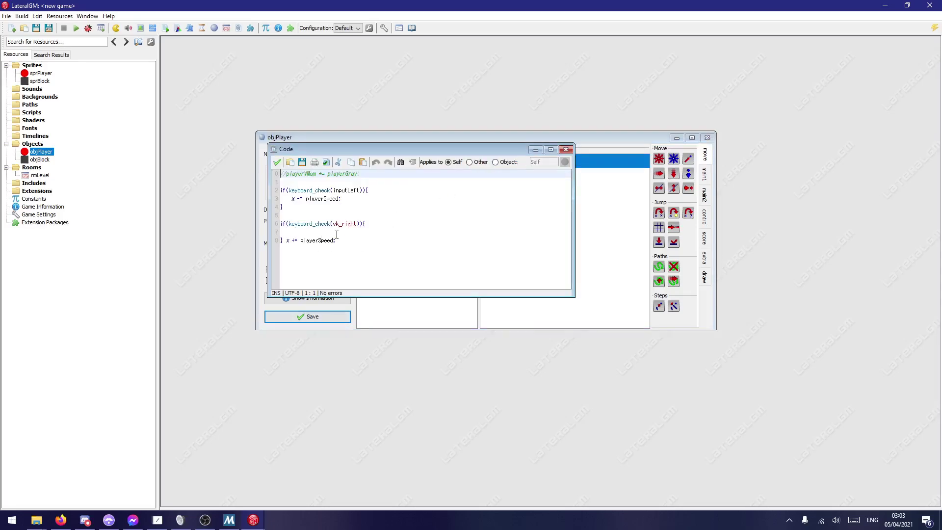
double_click(346, 224)
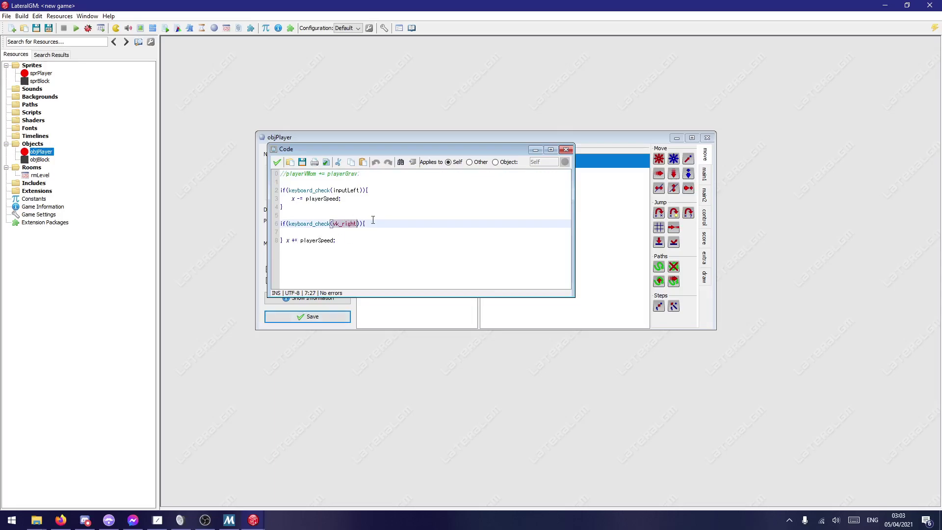
type("inputRight")
Step: Move x += playerSpeed; from after the closing brace into the inputRight block, and save the code and objPlayer
left_click_drag(336, 241, 285, 241)
key("ctrl+c")
key("BackSpace")
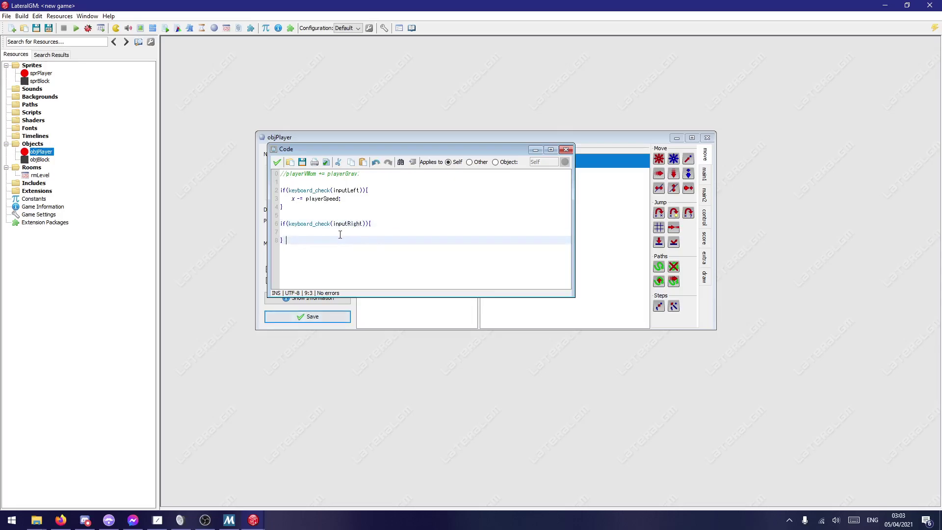
left_click(371, 232)
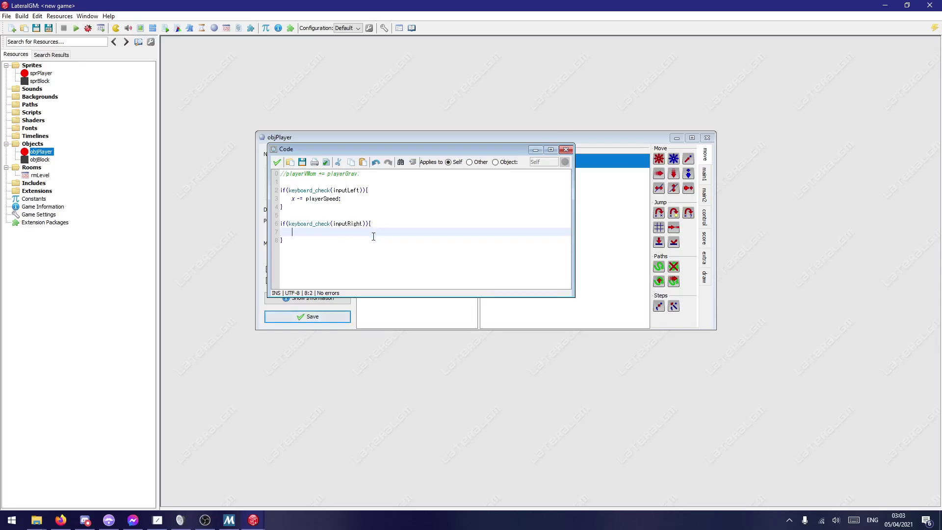
key("ctrl+v")
left_click(277, 162)
left_click(299, 317)
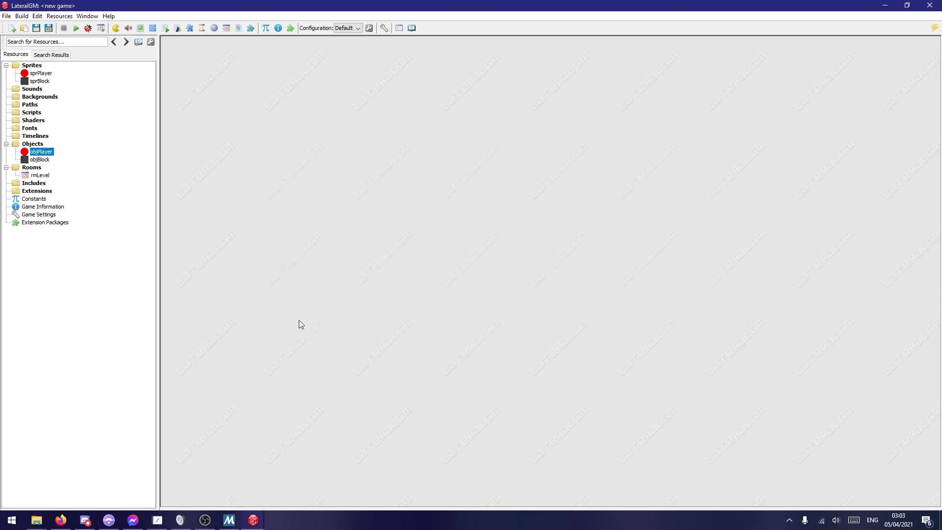
Step: Run the game and test moving the player repeatedly left and right
left_click(76, 28)
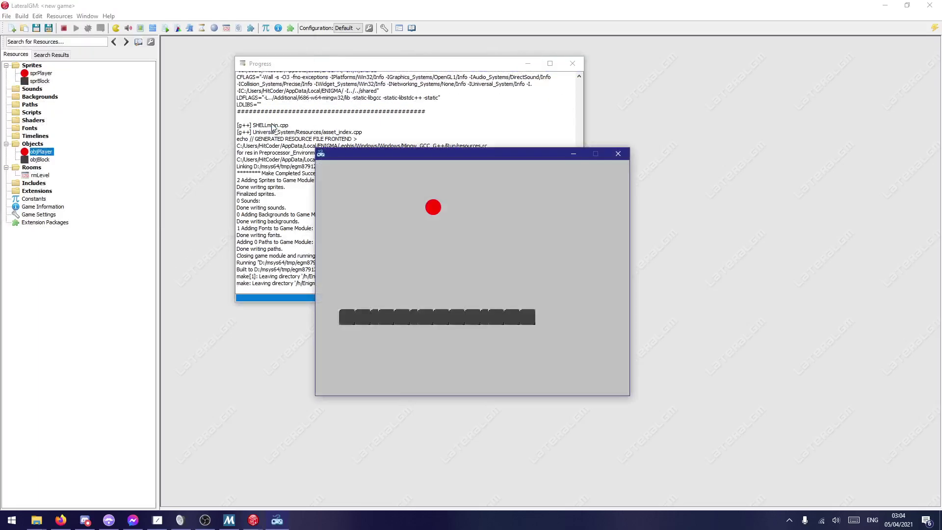
key("Left")
key("Right")
key("Left")
key("Right")
key("Left")
key("Right")
key("Left")
key("Right")
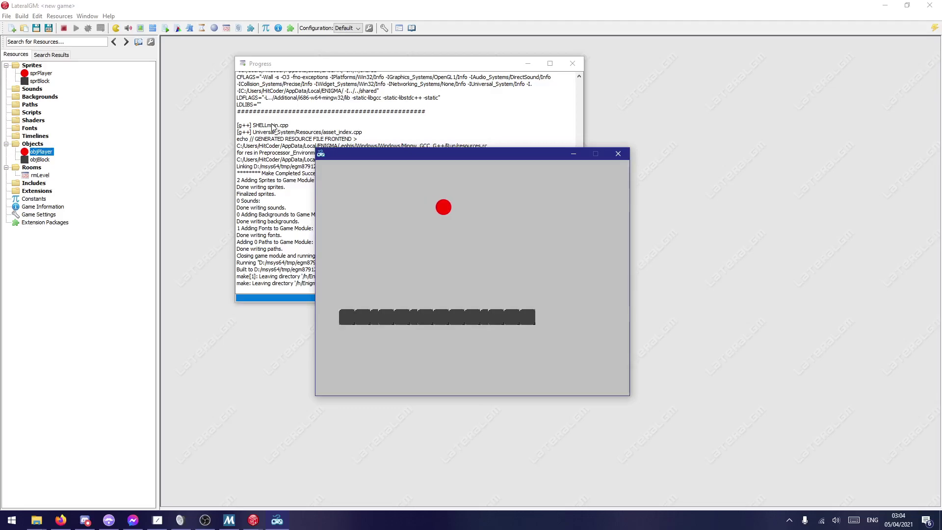
Step: Close the running game, set rmLevel's room speed to 60, and save the room
left_click(622, 157)
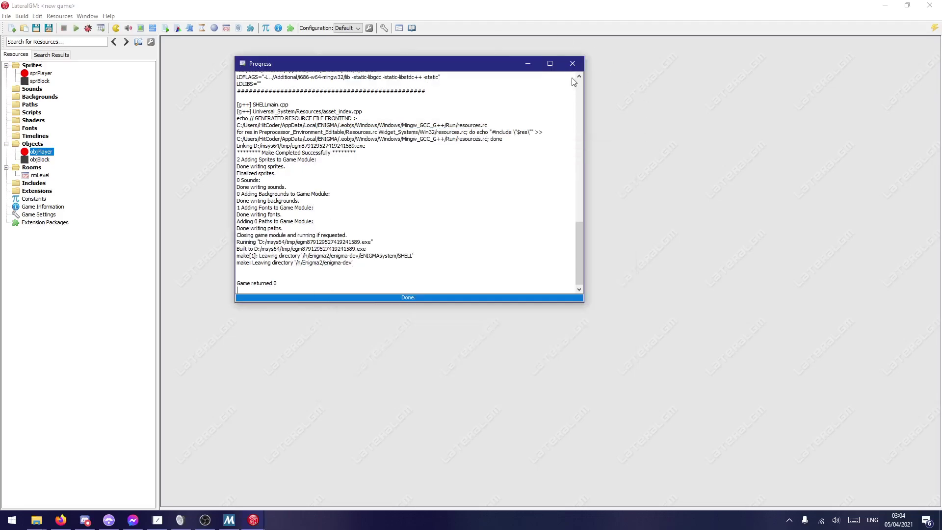
left_click(571, 66)
double_click(47, 174)
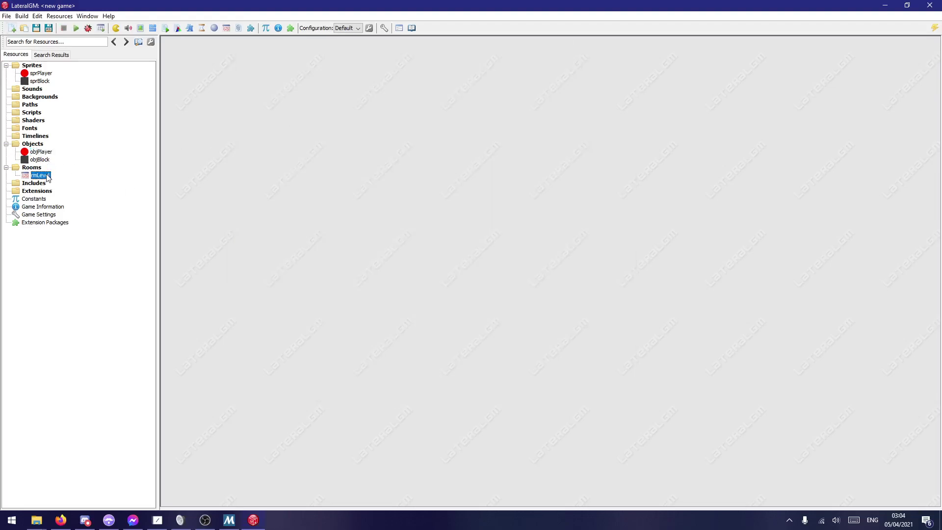
left_click(238, 79)
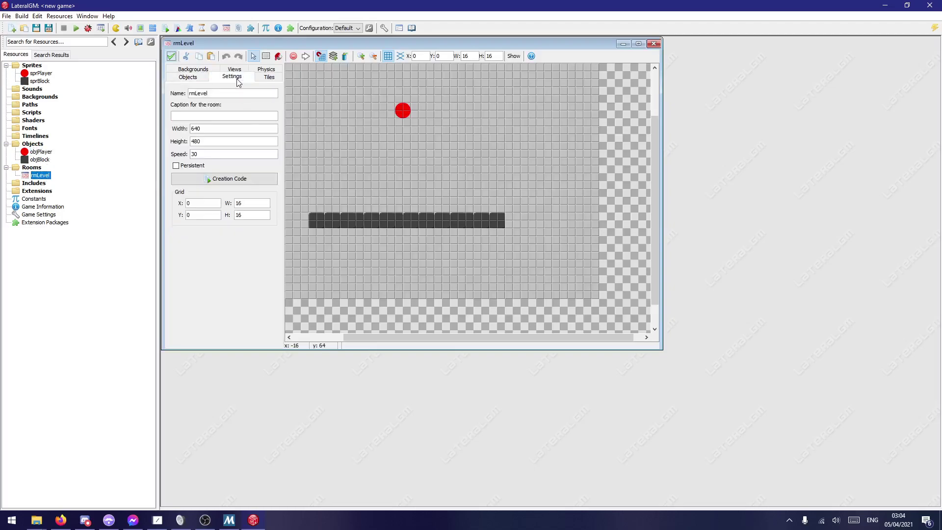
double_click(218, 157)
type("60")
left_click(171, 56)
Step: Run the game to test the player's left and right movement, and review rmLevel's settings
left_click(85, 28)
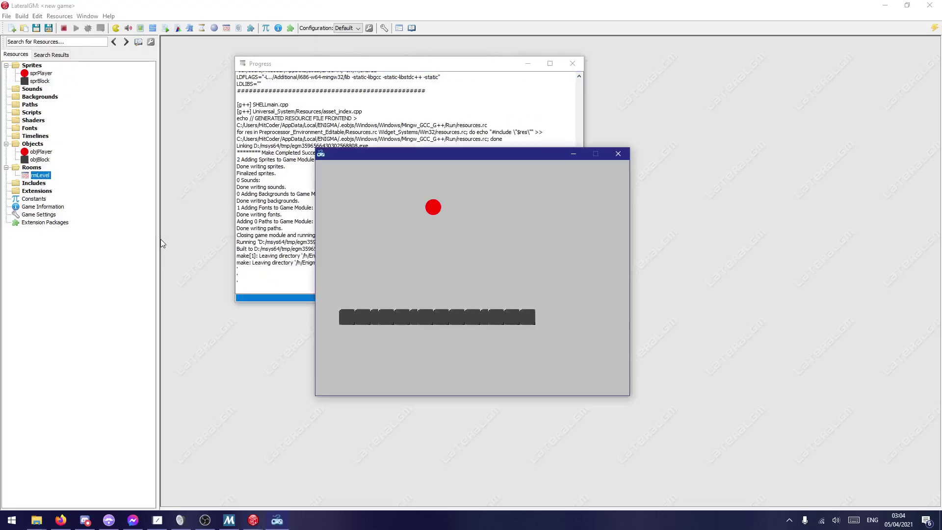
key("Left")
key("Right")
key("Left")
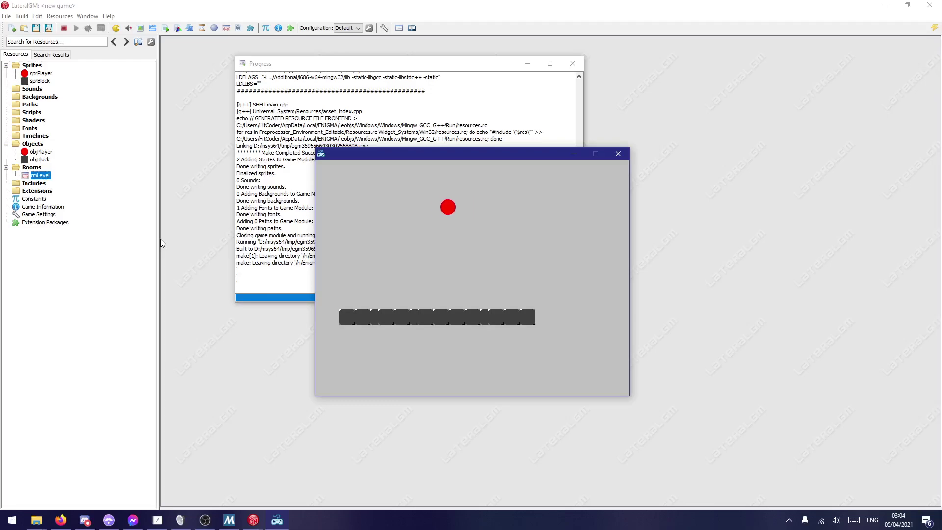
key("Right")
left_click(623, 154)
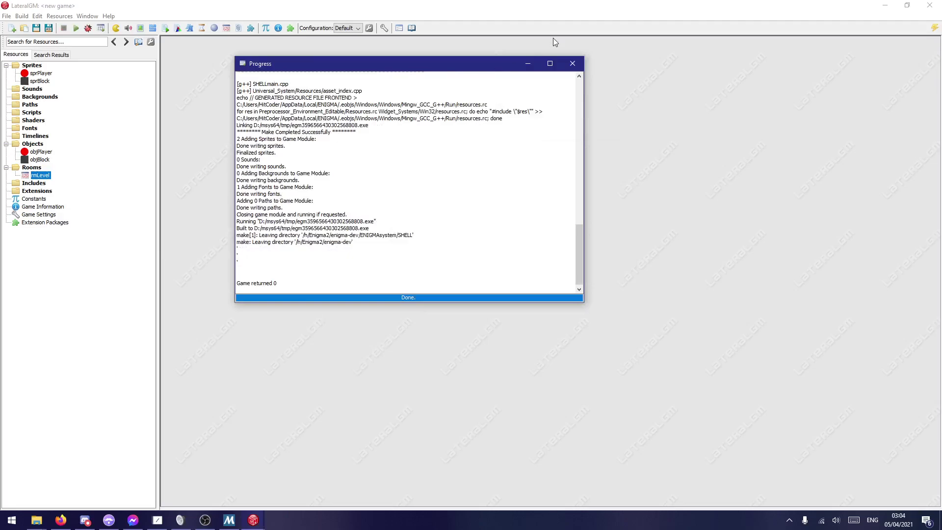
left_click(572, 63)
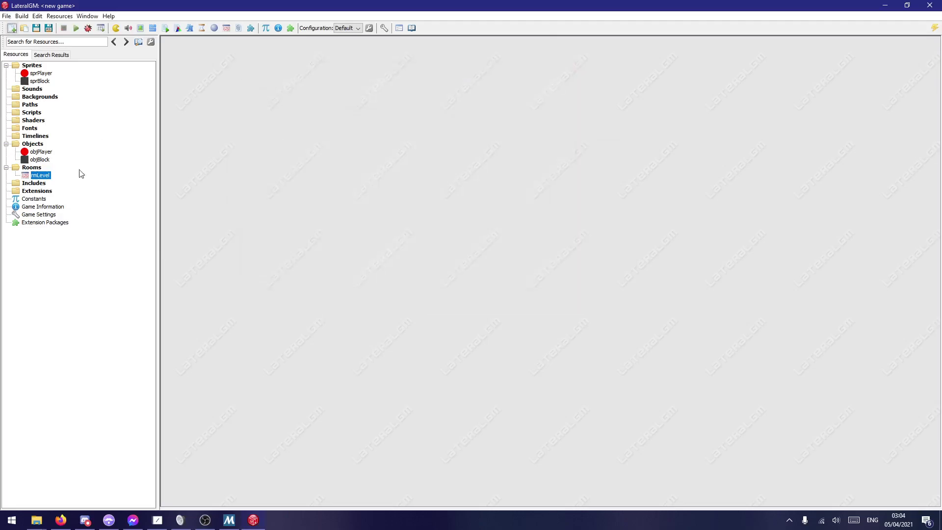
double_click(37, 175)
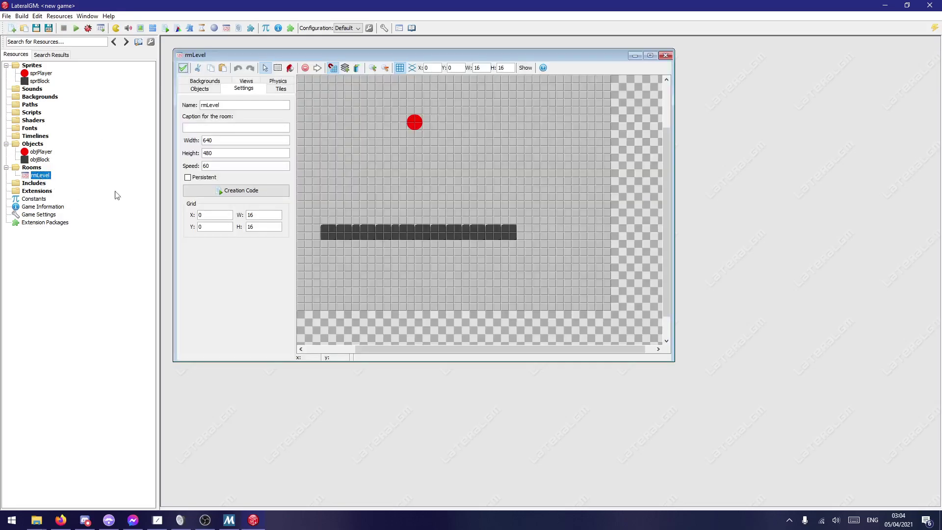
left_click(186, 72)
Step: Uncomment the playerVMom += playerGrav line in objPlayer's Normal Step code, and save the code and object
double_click(41, 151)
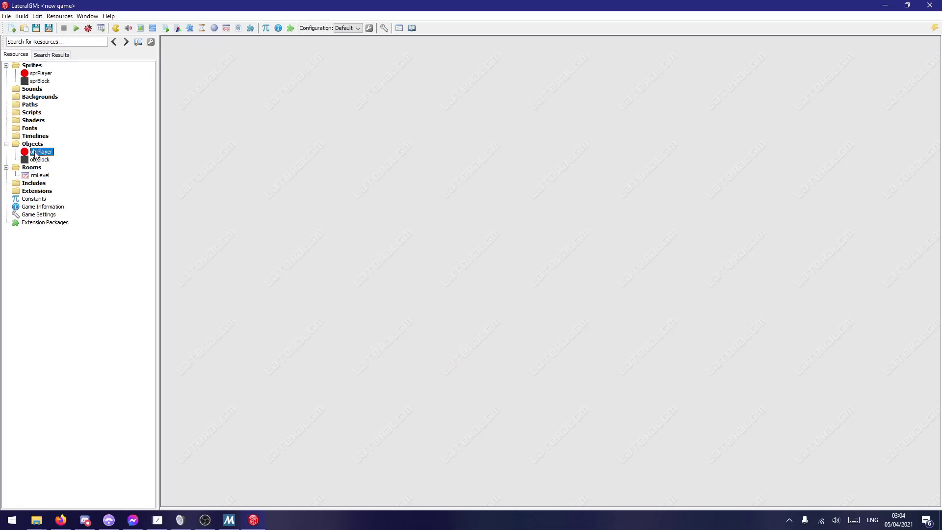
double_click(324, 109)
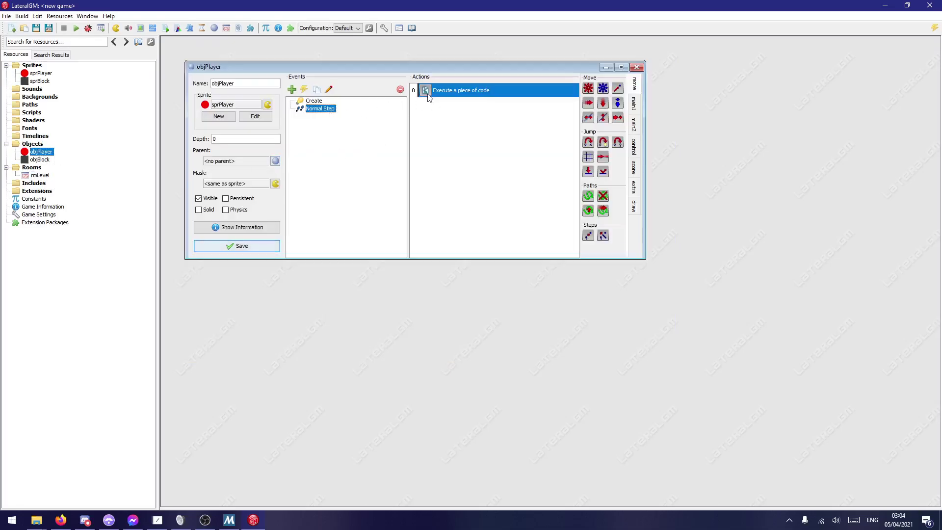
key("Delete")
key("Delete")
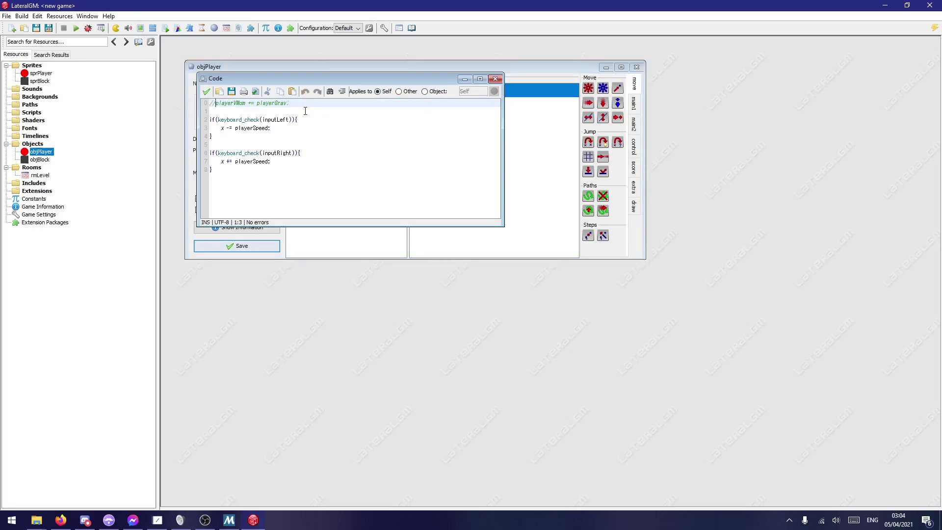
left_click(206, 91)
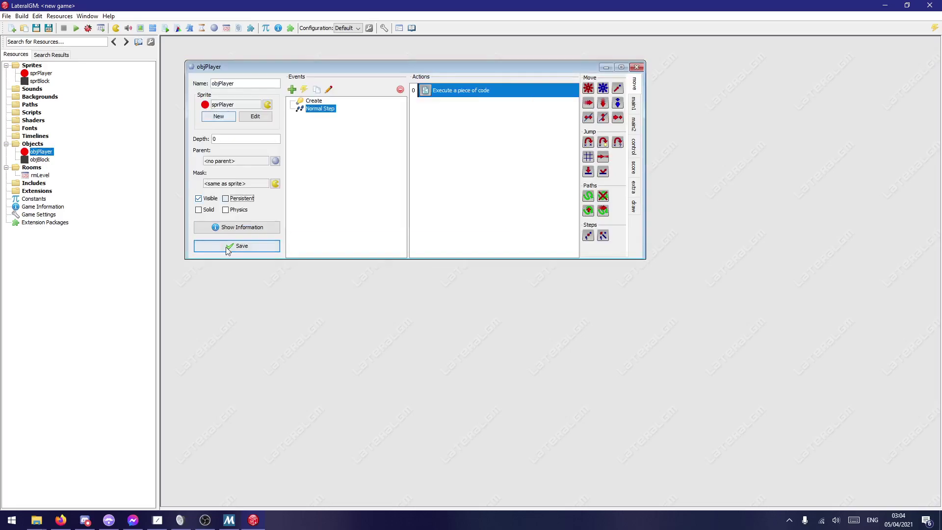
left_click(227, 246)
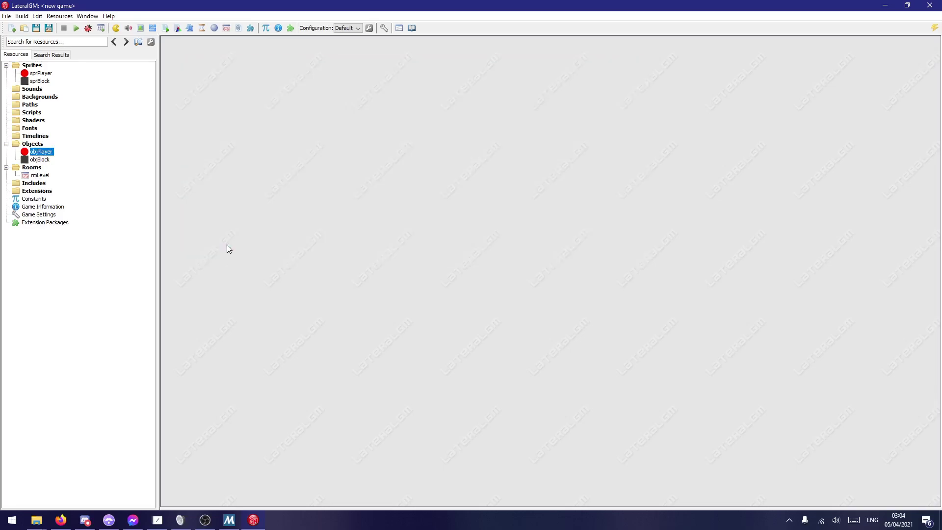
Step: Run the game to test whether gravity affects the player
double_click(32, 152)
double_click(40, 159)
left_click(251, 281)
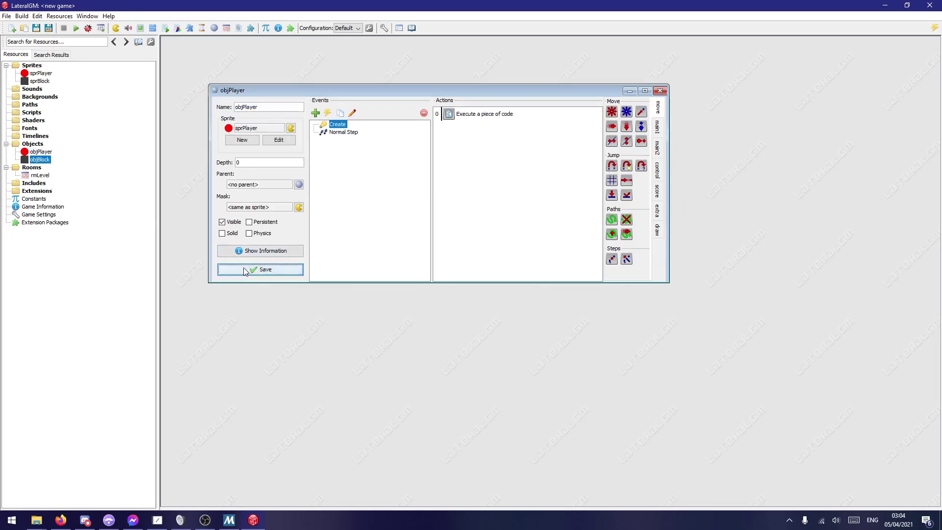
left_click(245, 271)
key("F5")
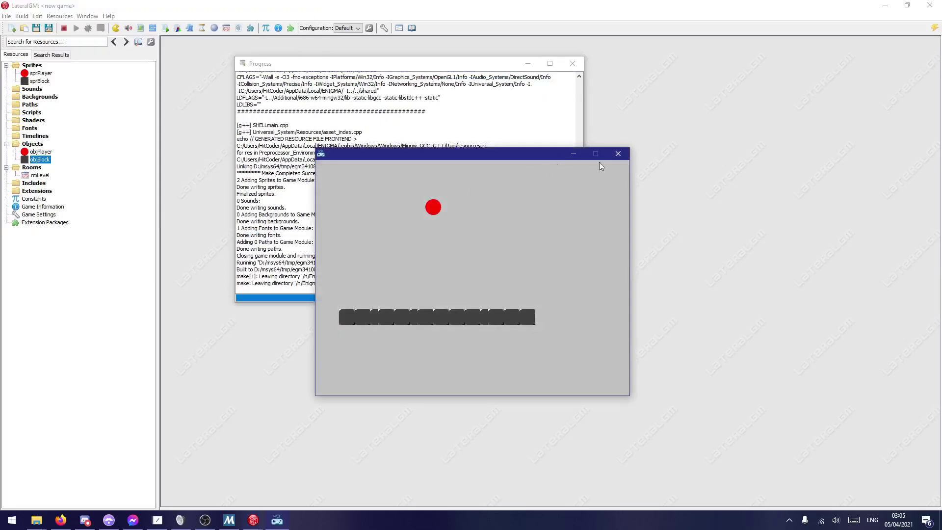
left_click(617, 154)
Step: Add y += playerVMom after the inputRight block in objPlayer's Normal Step code, save it, and test-run the game
double_click(41, 153)
left_click(373, 156)
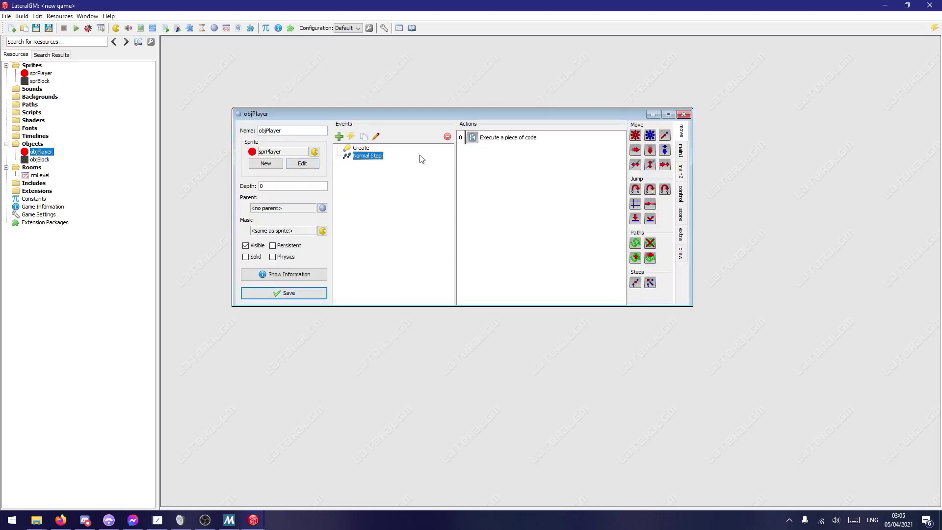
double_click(525, 139)
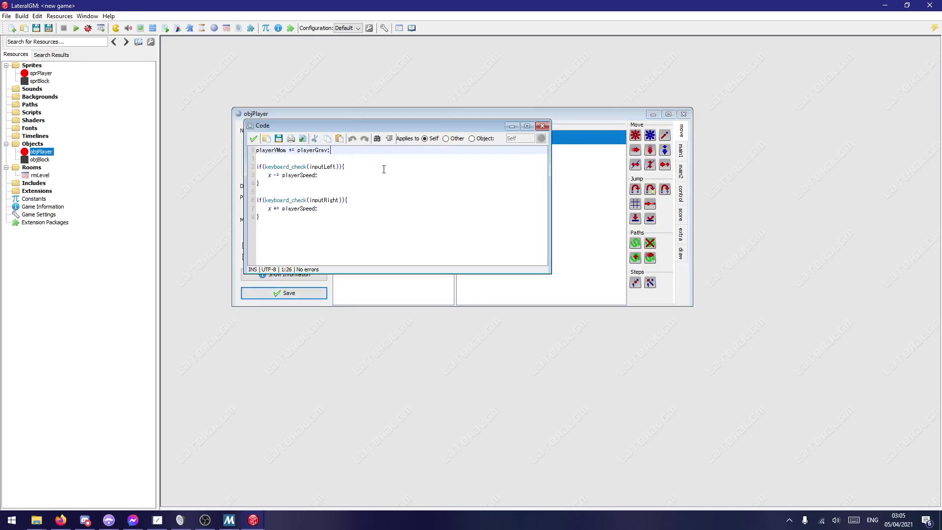
left_click(347, 242)
key("Return")
key("Return")
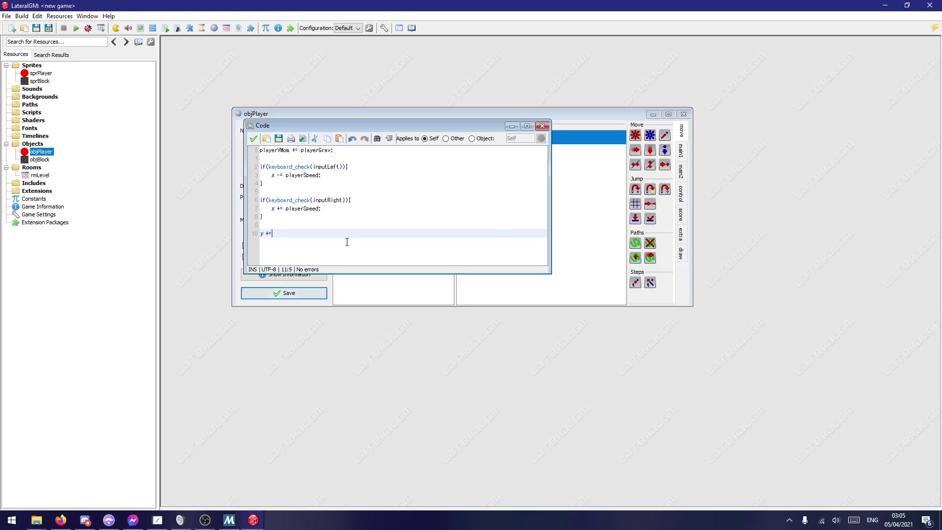
type("y += playerVMom")
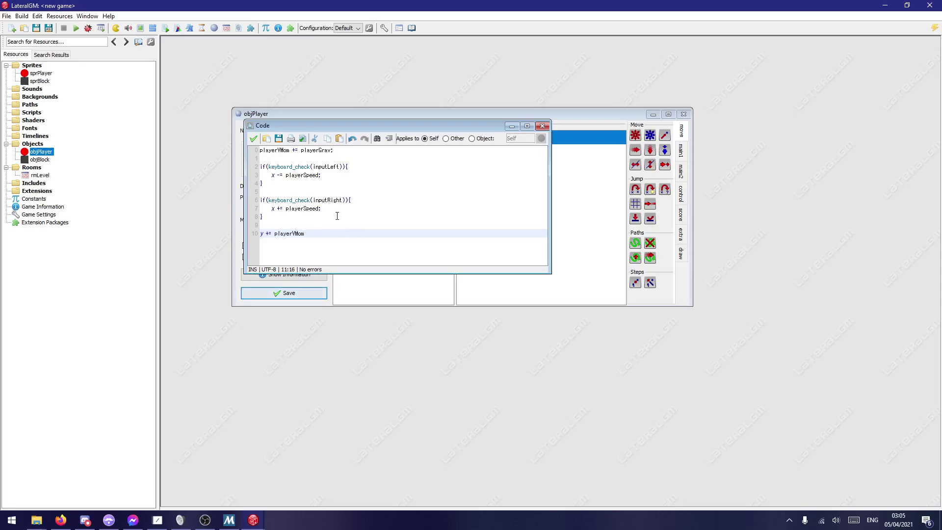
key("BackSpace")
left_click(252, 139)
left_click(289, 293)
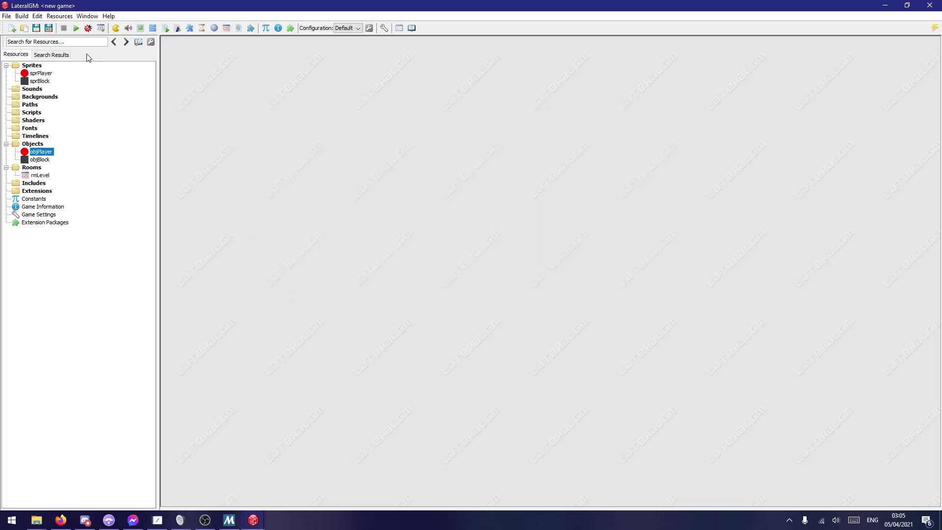
left_click(76, 28)
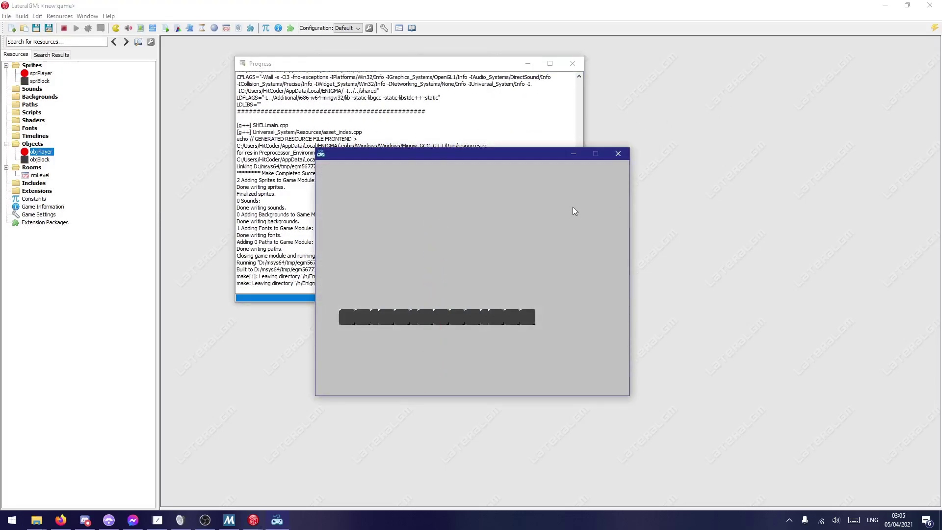
left_click(625, 153)
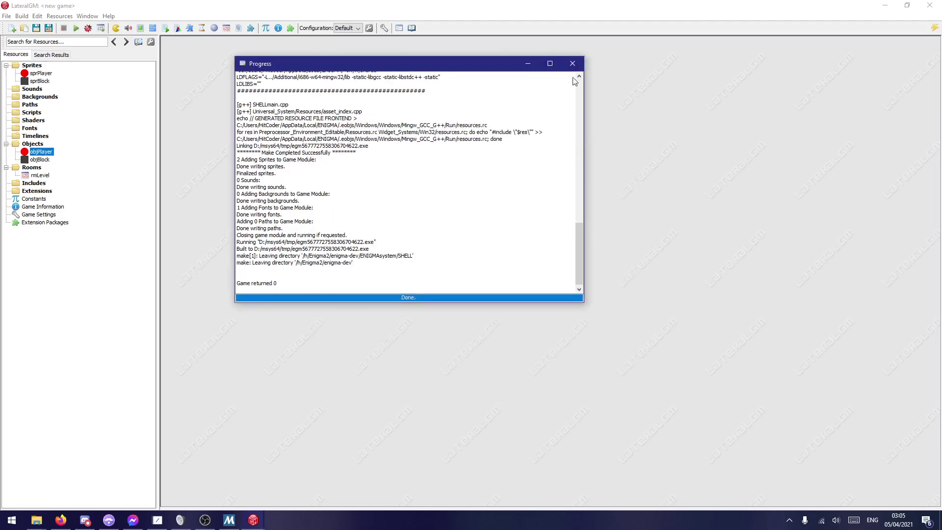
Step: In rmLevel, align the two leftmost floor blocks at X 64 and X 96 on Y 304, and delete all other blocks
double_click(40, 175)
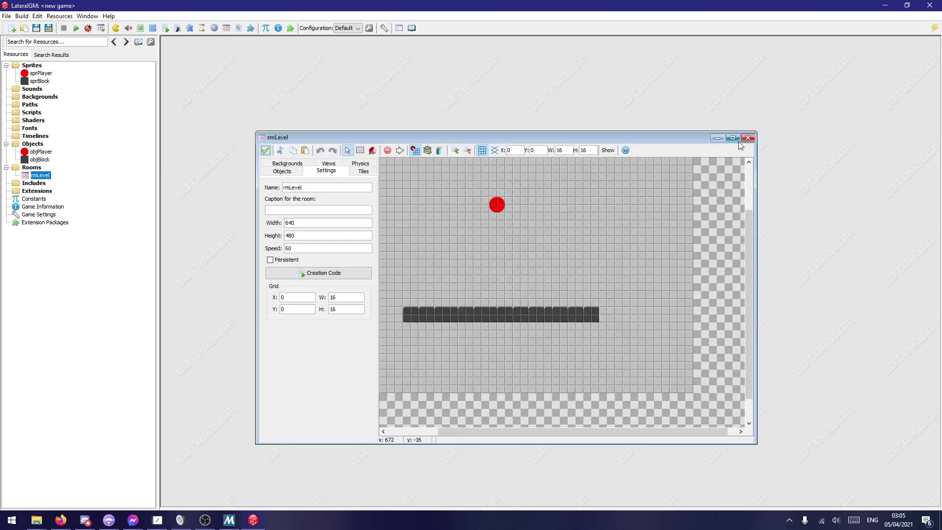
left_click_drag(756, 444, 852, 467)
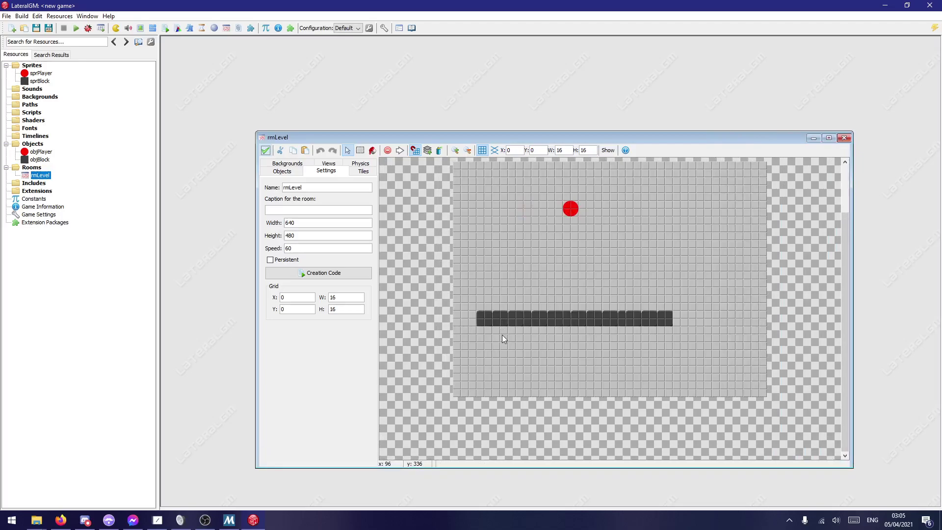
left_click(282, 171)
left_click_drag(499, 317, 557, 358)
left_click(515, 319)
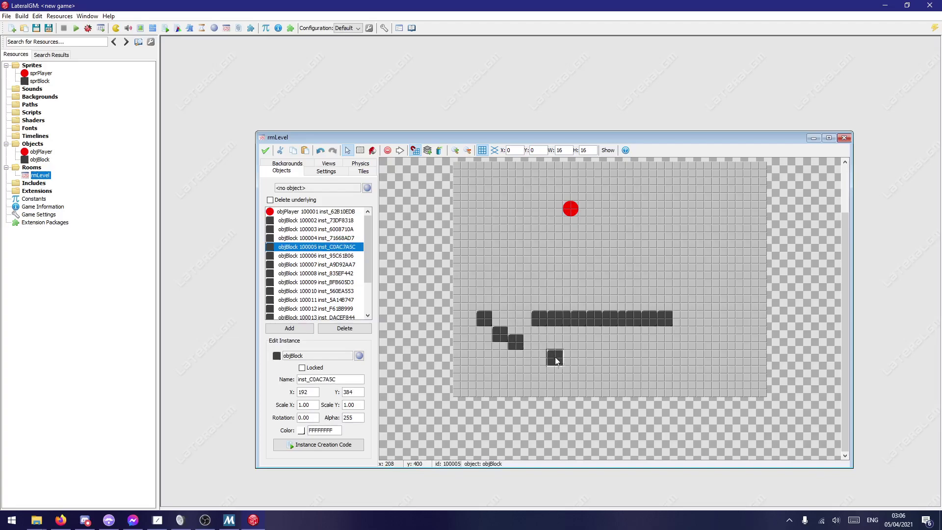
right_click(557, 356)
mouse_move(499, 334)
left_mouse_down()
mouse_move(503, 318)
mouse_move(539, 323)
mouse_move(505, 319)
left_mouse_up()
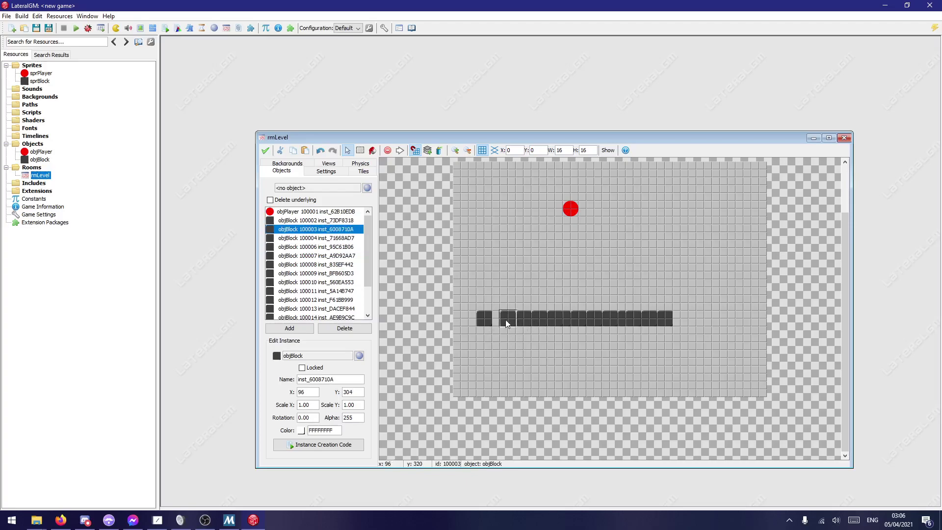
left_click(491, 321)
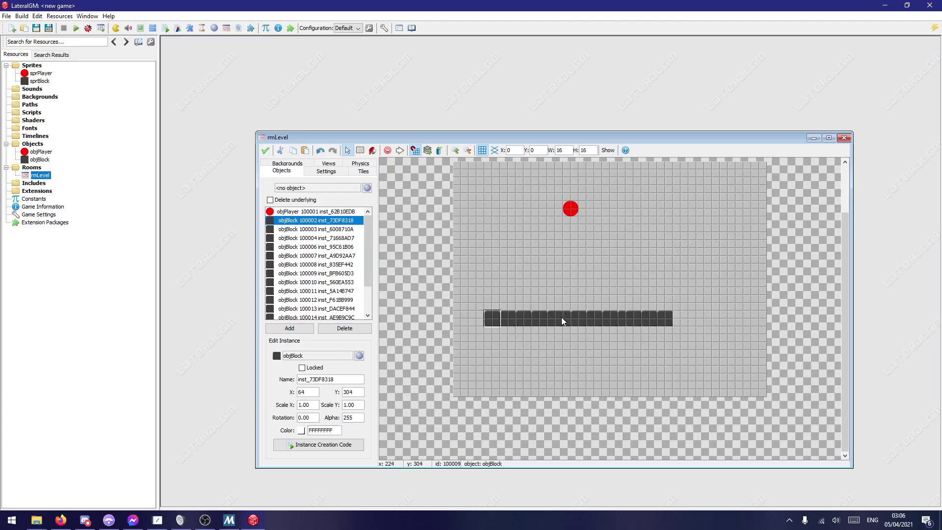
right_click_drag(665, 319, 521, 317)
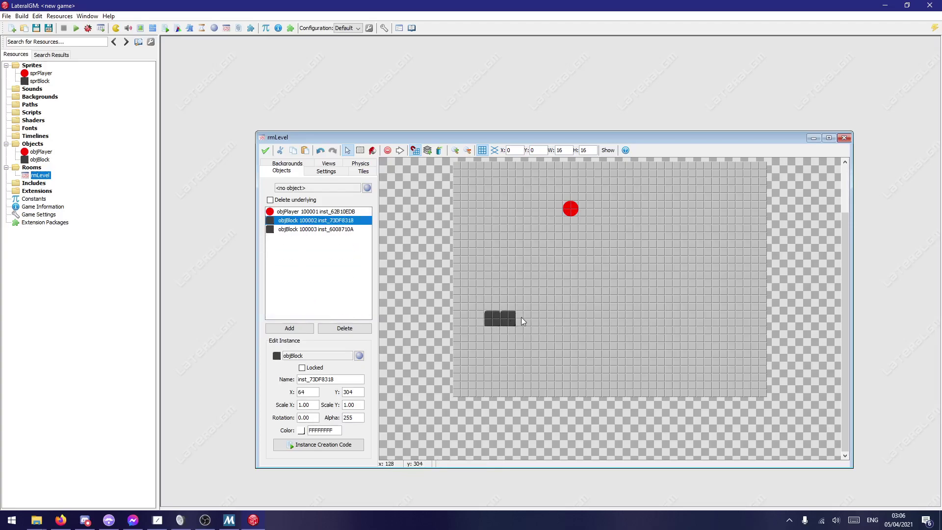
left_click(515, 318)
Step: Extend rmLevel's floor with adjoining objBlock instances every 32 pixels from X 128 to X 512 at Y 304
left_click(367, 188)
left_click(395, 220)
left_click(523, 318)
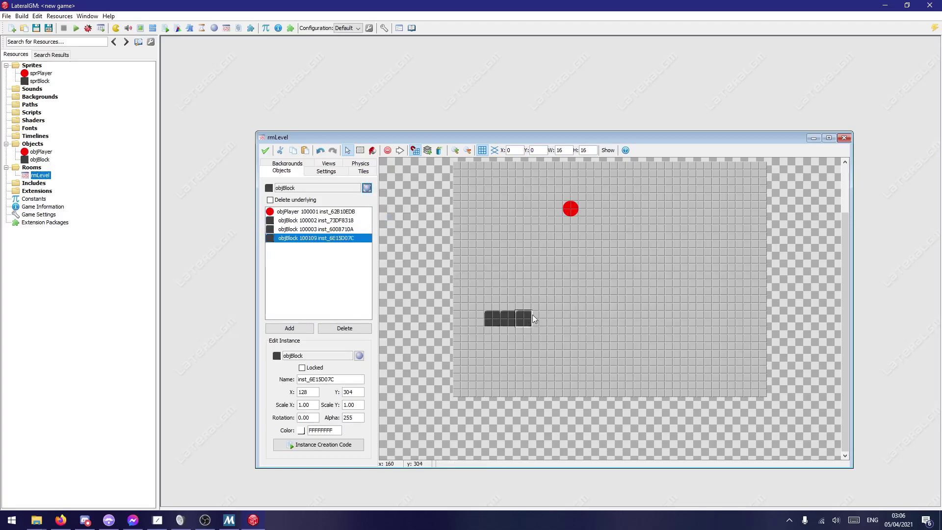
left_click(540, 316)
left_click(554, 316)
left_click(567, 316)
left_click(582, 315)
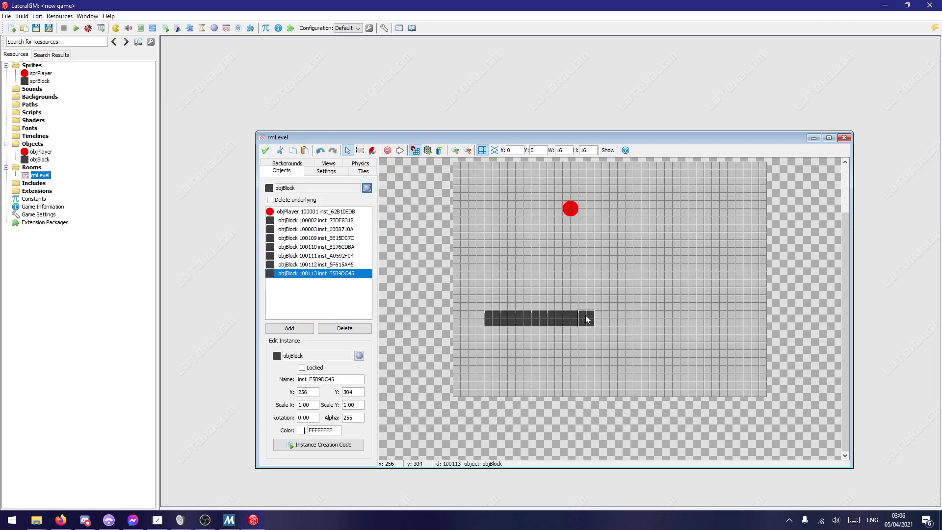
left_click(598, 315)
left_click(619, 315)
left_click(632, 315)
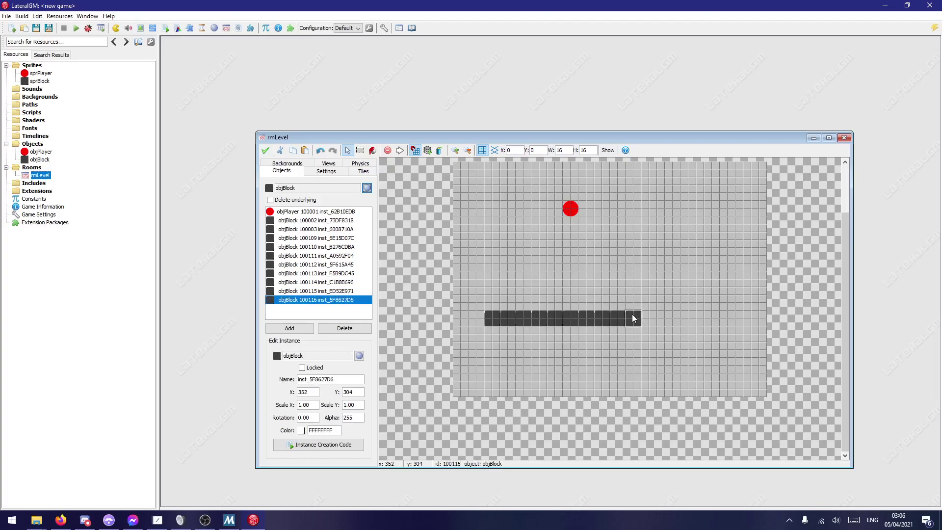
left_click(648, 314)
left_click(663, 315)
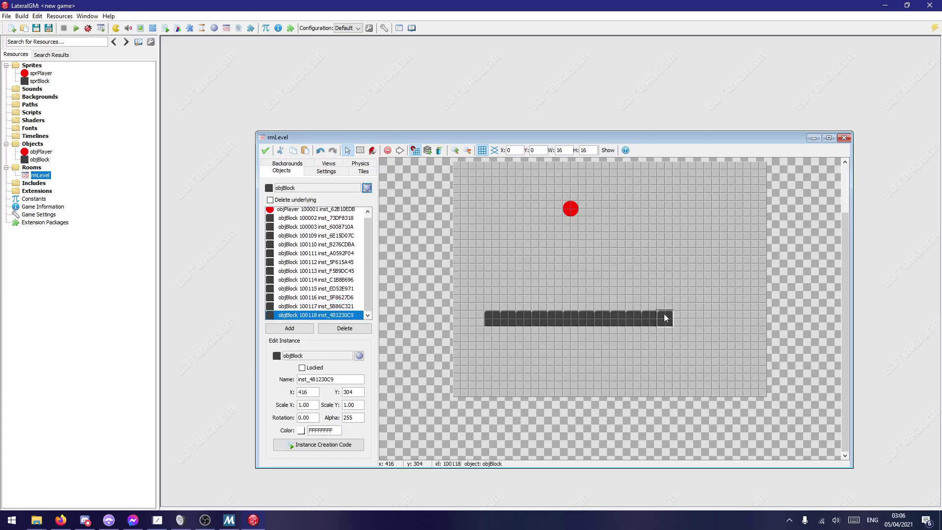
left_click(679, 315)
left_click(692, 315)
left_click(707, 314)
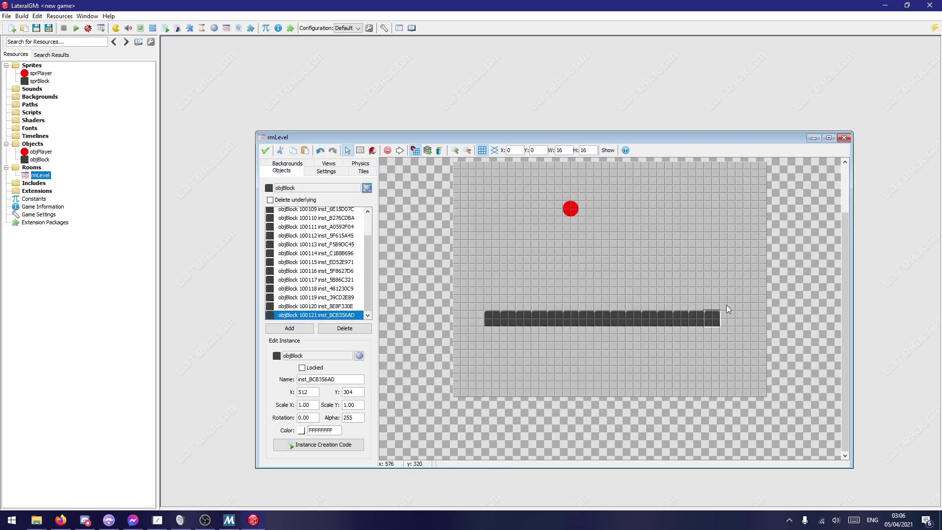
left_click(488, 297)
left_click_drag(509, 296, 500, 297)
right_click(504, 298)
right_click(487, 296)
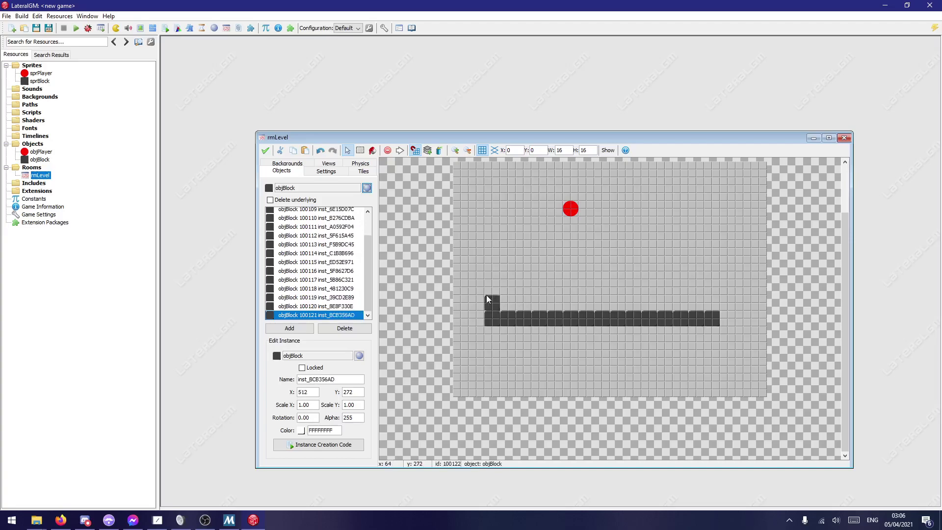
right_click(486, 295)
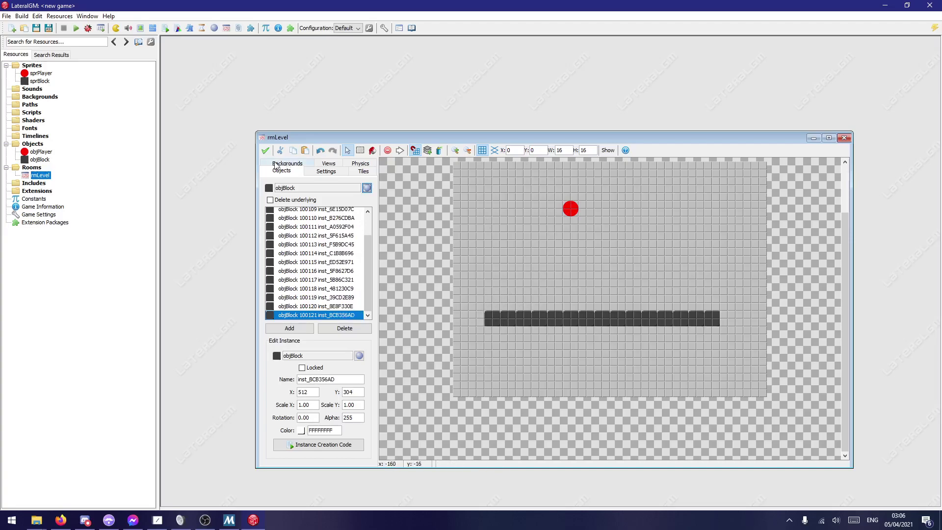
Step: Save and close rmLevel, and open the code action of objPlayer's Normal Step event
left_click(265, 150)
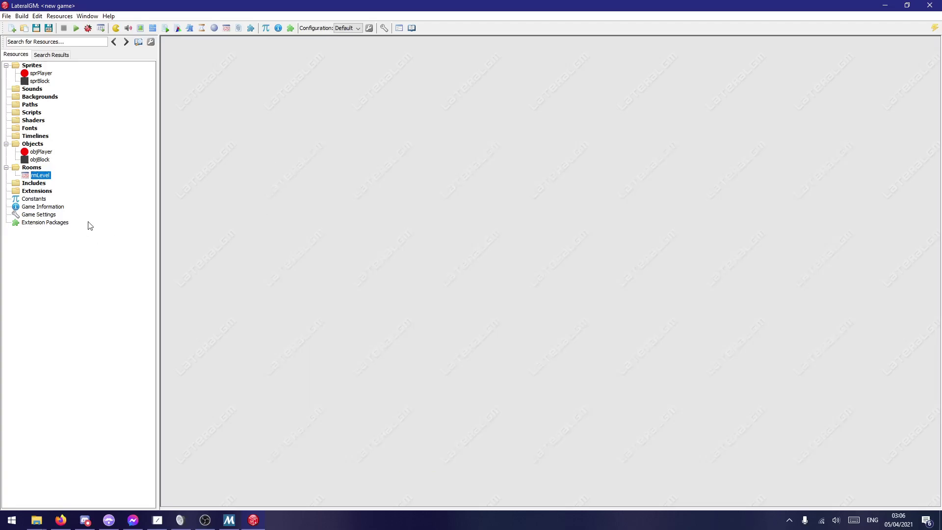
double_click(41, 151)
left_click(401, 191)
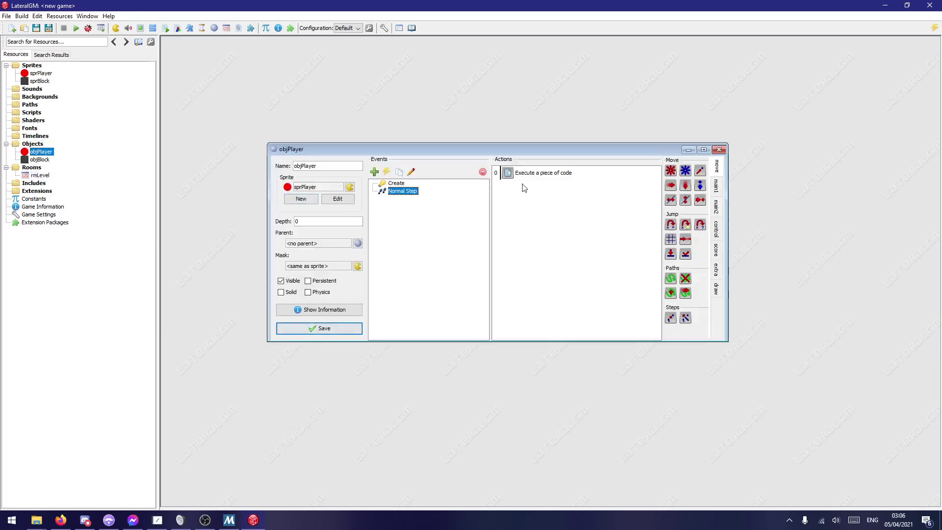
double_click(532, 176)
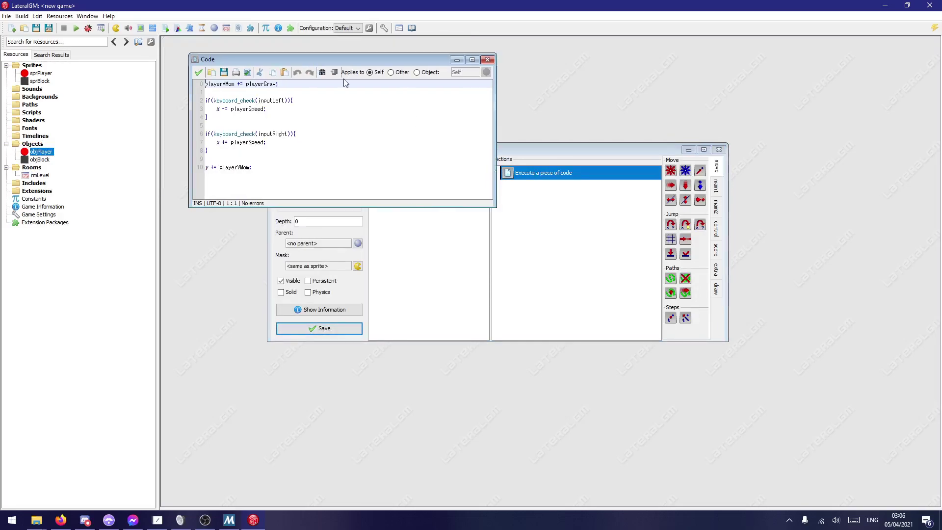
left_click(506, 214)
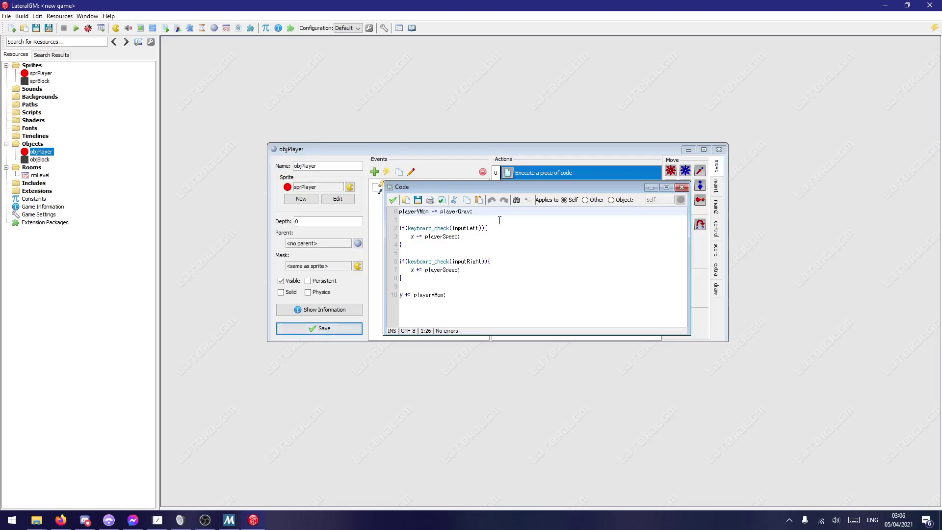
Step: Start an if(collision_check condition on a new line below playerVMom += playerGrav; in the Normal Step code
key("Return")
key("Return")
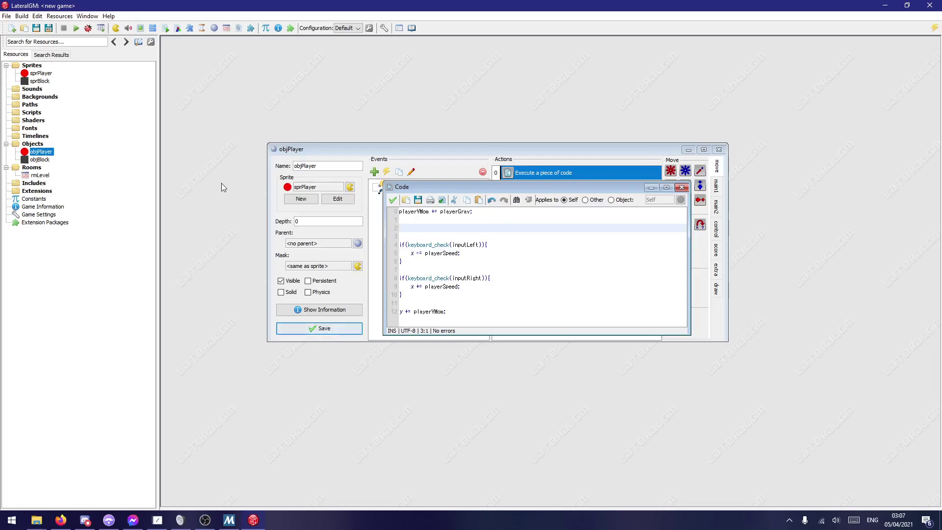
type("if(collision_check")
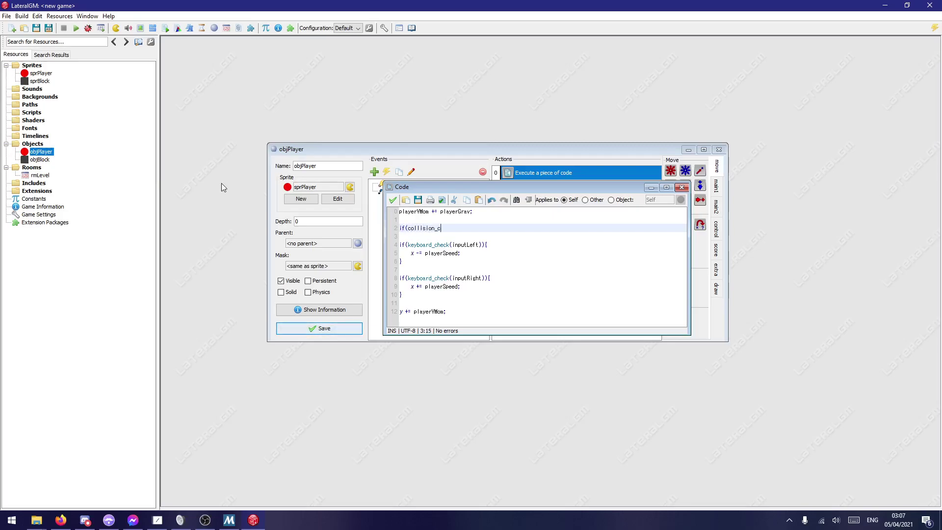
key("Delete")
key("Delete")
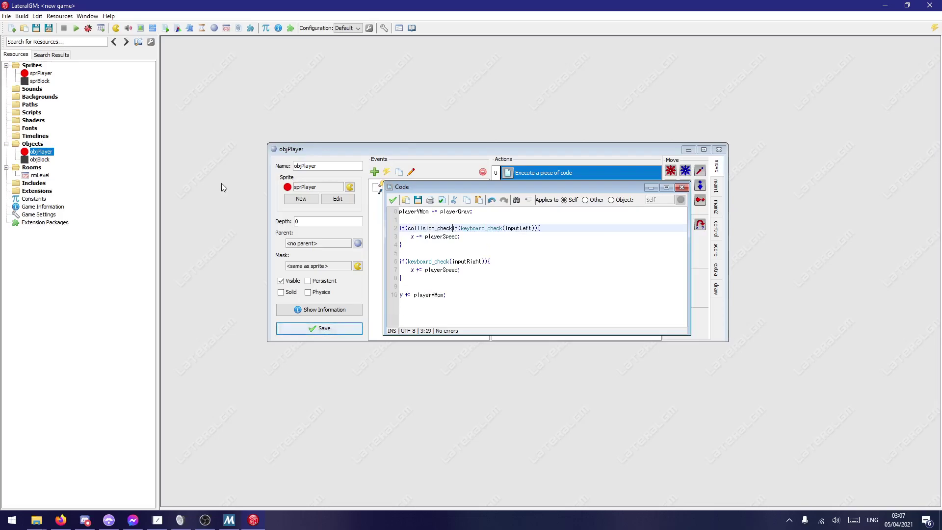
key("ctrl+z")
key("ctrl+z")
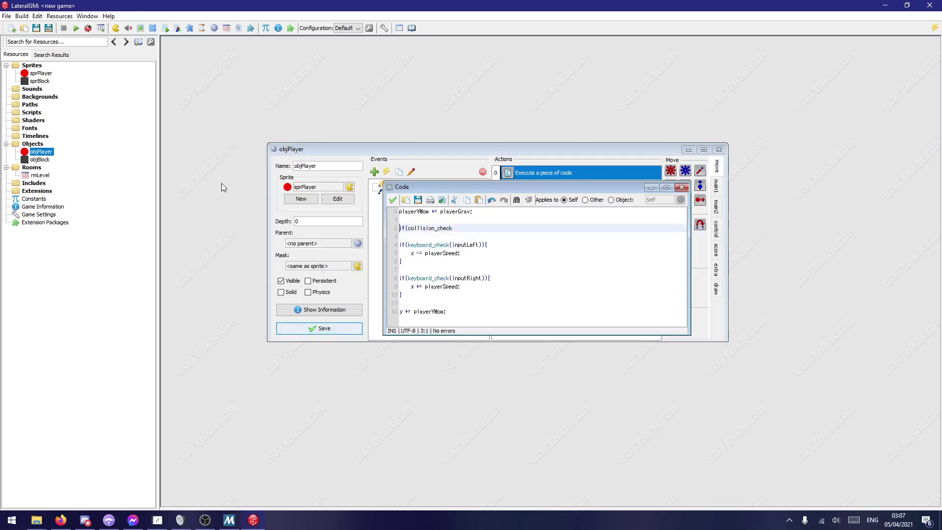
Step: Replace collision_check in the new if condition with the suggested collision_line(x1,y1,x2,y2,obj,prec,notme) function
key("BackSpace")
key("BackSpace")
key("BackSpace")
key("BackSpace")
key("BackSpace")
key("BackSpace")
key("BackSpace")
key("BackSpace")
key("BackSpace")
key("BackSpace")
key("BackSpace")
key("BackSpace")
key("BackSpace")
key("BackSpace")
key("BackSpace")
type("col")
key("Down")
key("Down")
key("Down")
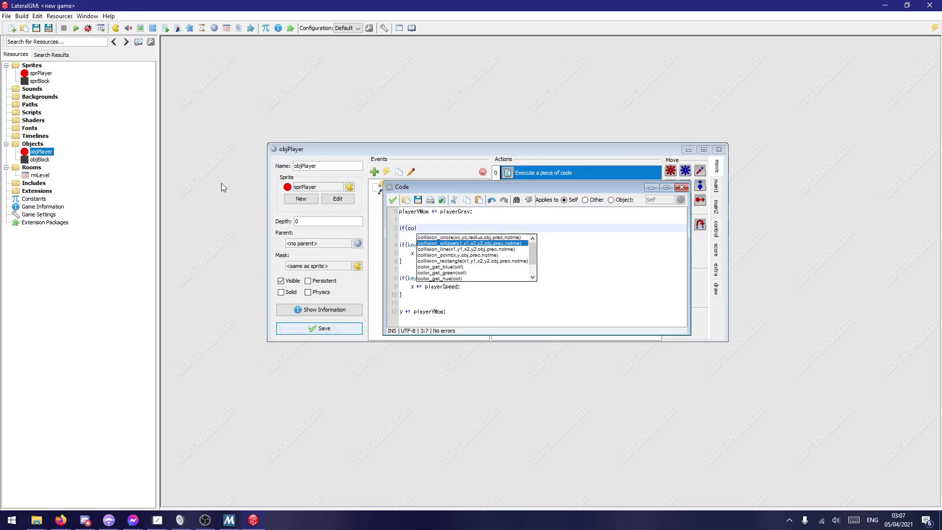
key("Up")
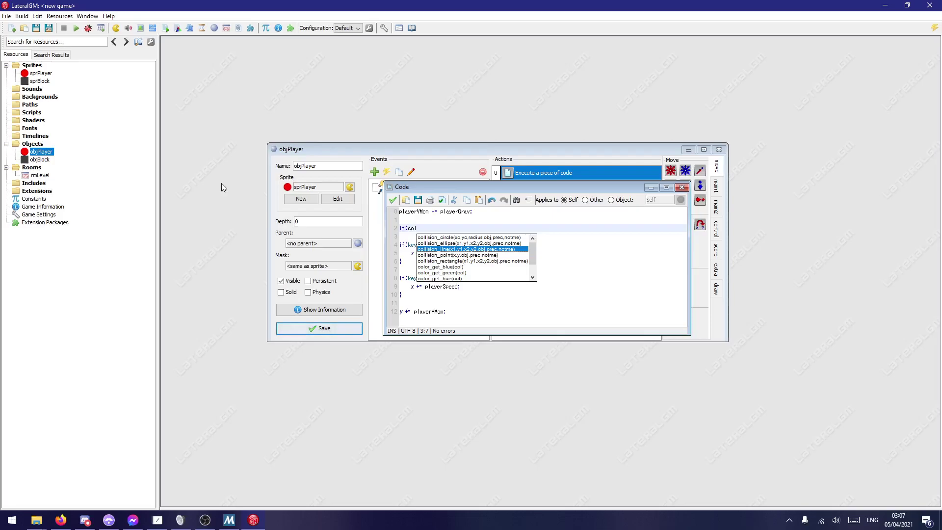
key("Return")
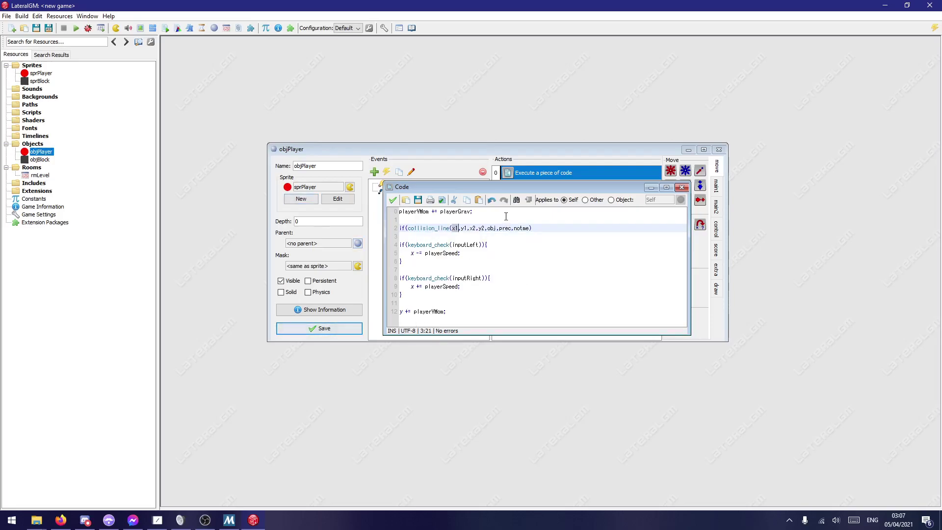
Step: Insert blank lines between the gravity line and the collision_line condition in the Normal Step code
left_click(492, 211)
key("Return")
key("Return")
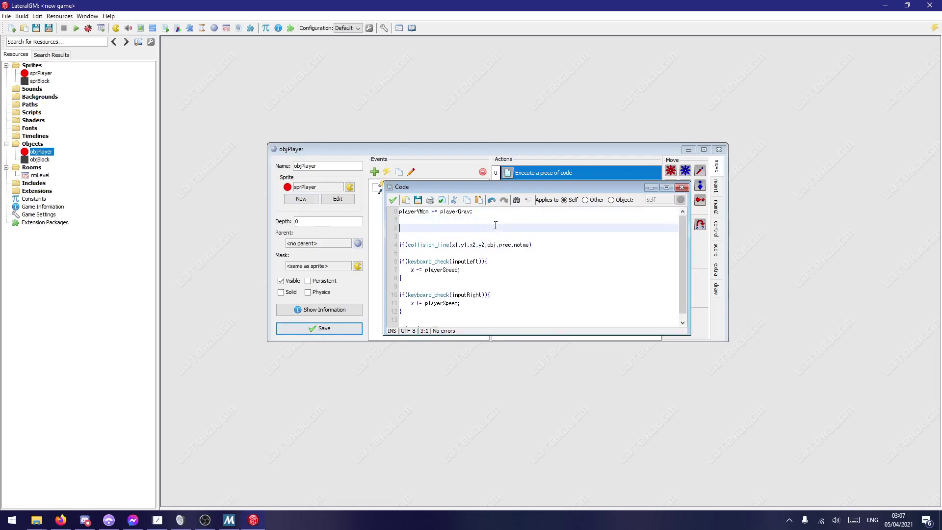
Step: Add playerVMax = 16; below playerVMom = 0; in objPlayer's Create code and save that code
left_click_drag(496, 187, 447, 269)
double_click(395, 183)
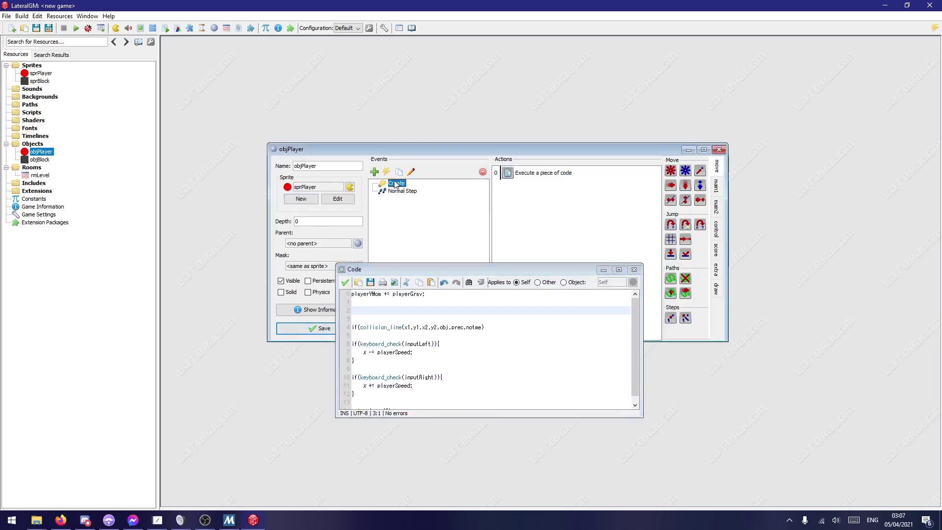
left_click_drag(323, 57, 710, 105)
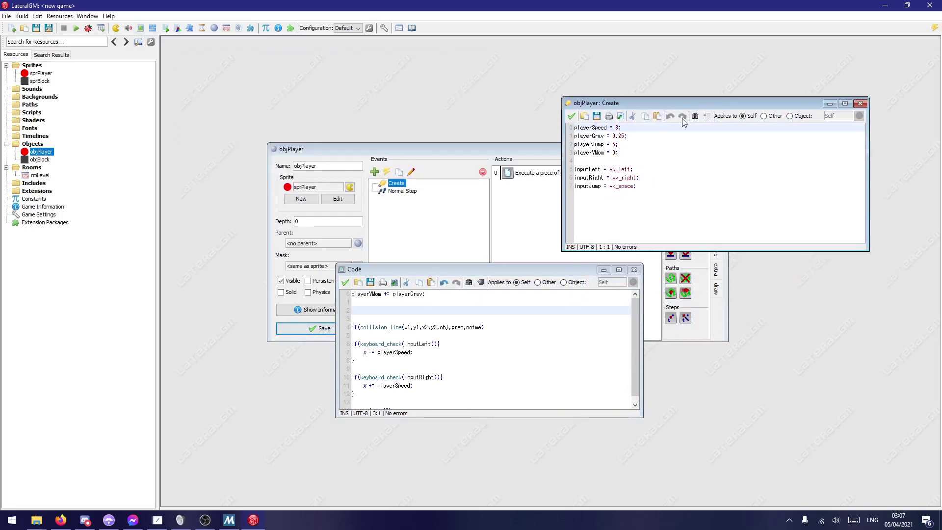
left_click(674, 155)
key("Return")
key("Return")
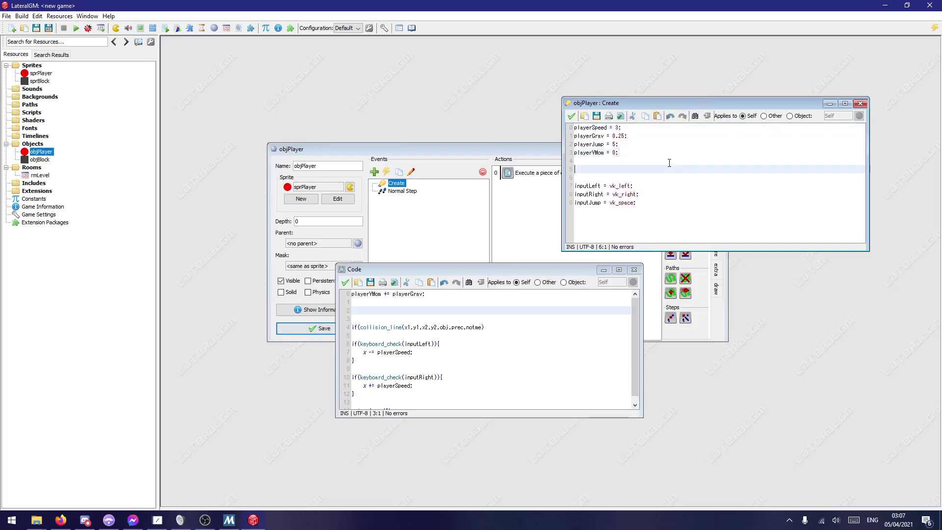
type("playerVMax")
type("16;")
left_click(571, 117)
Step: Add an if(abs(playerVMom)>playerVMax) block above the collision_line condition in the Normal Step code
type("if")
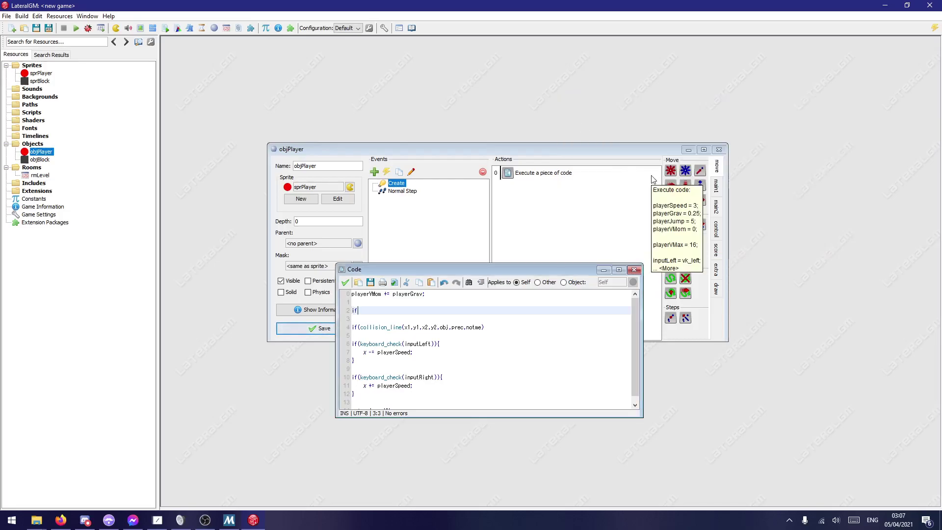
key("BackSpace")
type("(abs(")
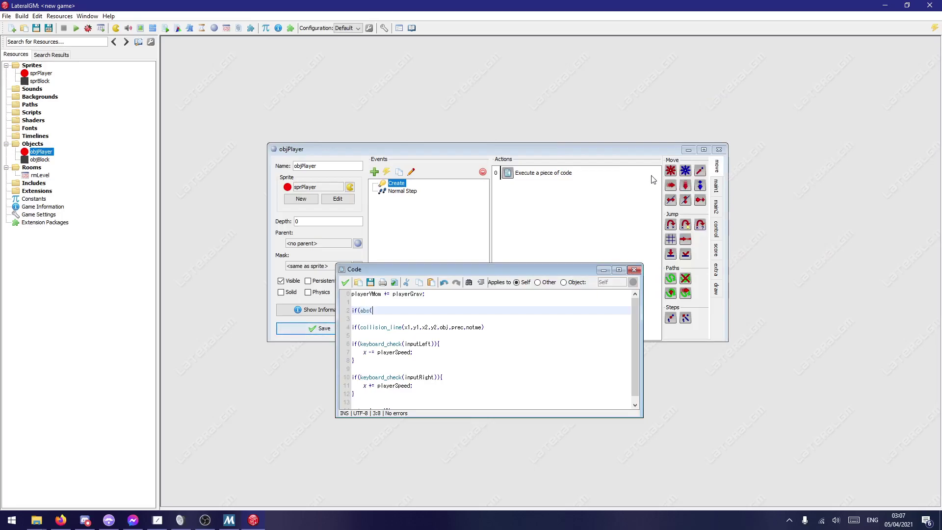
type("playerVMom")
type(")")
key("BackSpace")
type(">")
double_click(513, 173)
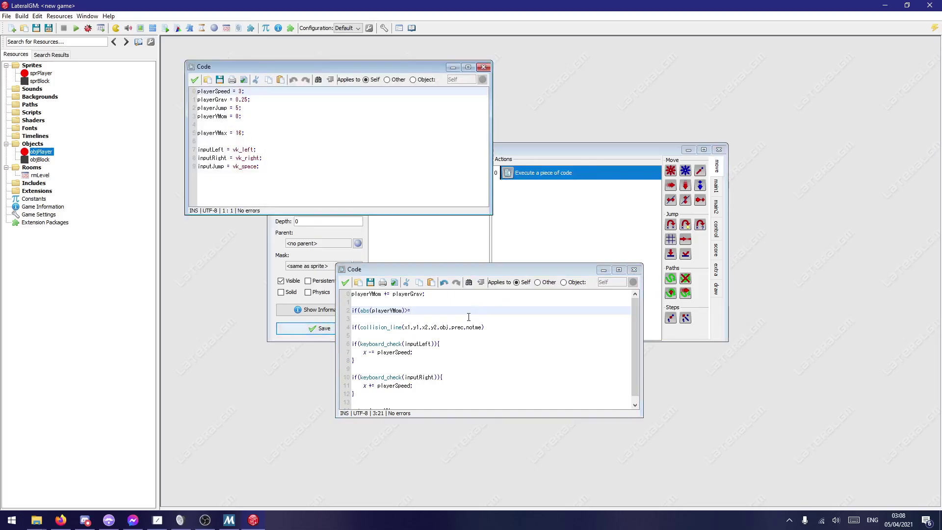
left_click(491, 311)
key("BackSpace")
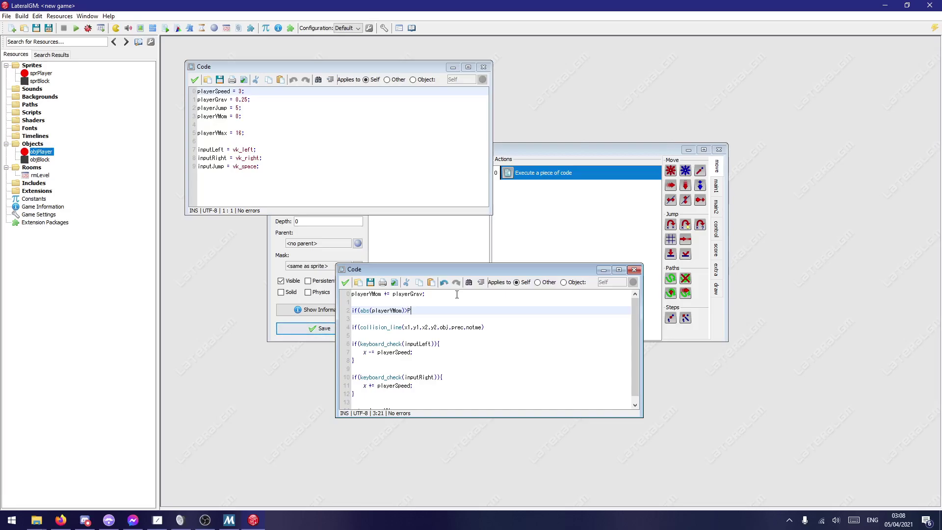
type("playerVMax){")
key("Return")
Step: Inside the playerVMax block, enter playerVMom = playerVMax*sign(playerVMom); to cap the vertical speed
type("player")
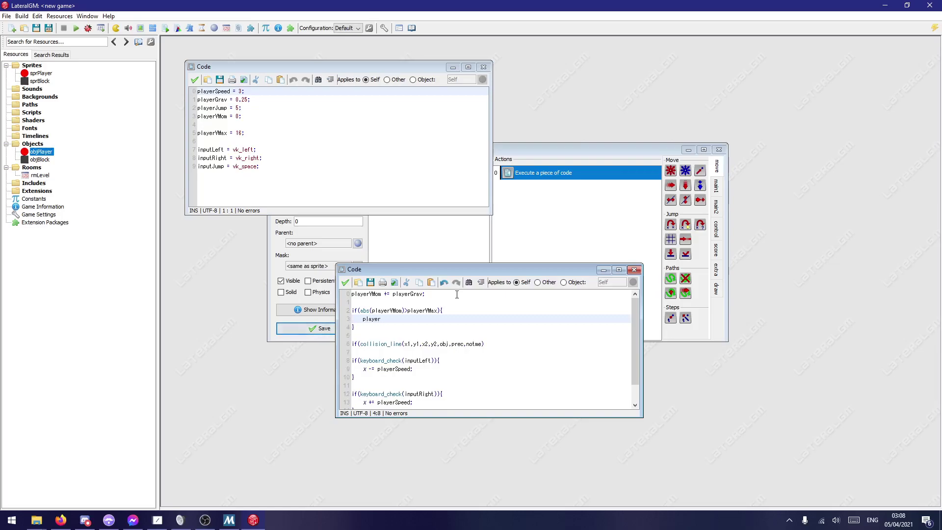
type("VMom ")
type("= playerVM")
type("ax")
type(";")
type("*")
type("sign(player")
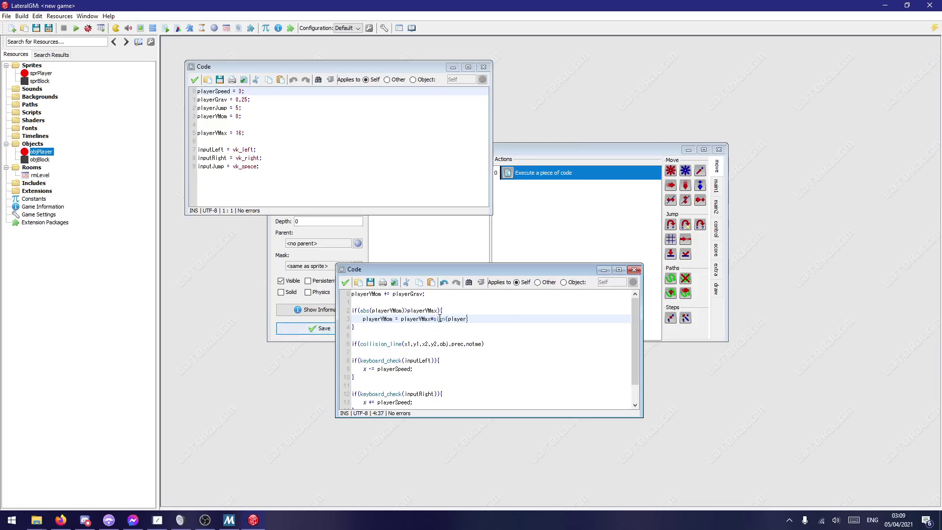
type("VMom);")
double_click(440, 319)
double_click(453, 319)
left_click(469, 334)
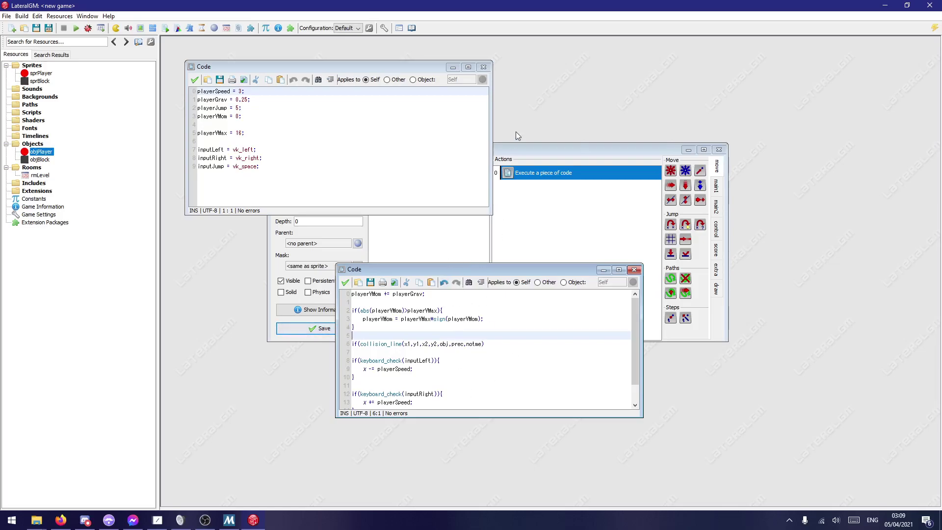
left_click_drag(417, 272, 499, 289)
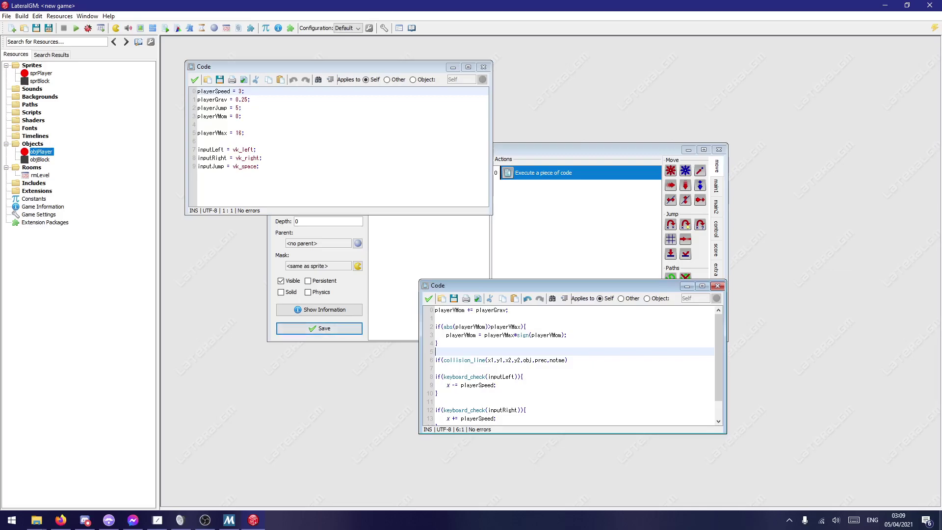
left_click_drag(527, 290, 382, 207)
scroll(513, 301, "down", 1)
scroll(491, 319, "up", 1)
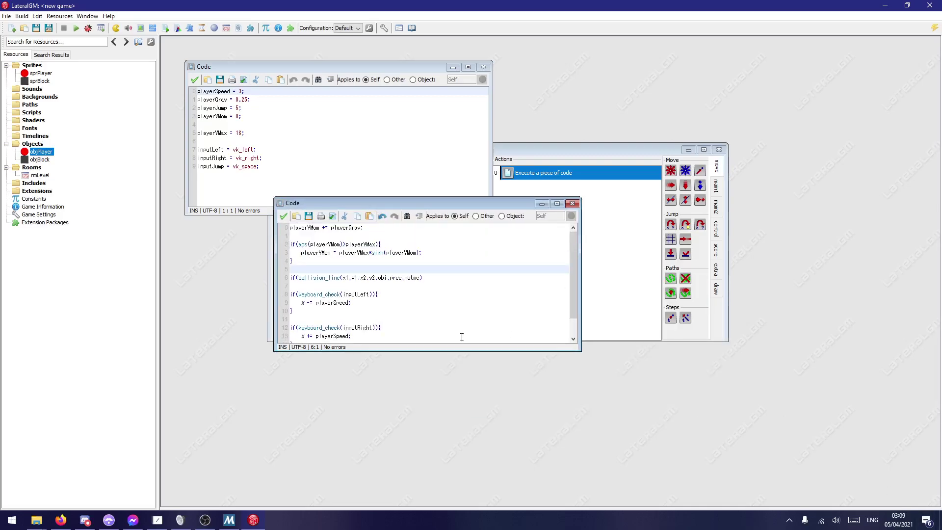
Step: Set the collision_line coordinate arguments to x,y,x,y+playerVMom
left_click(429, 278)
left_click(349, 278)
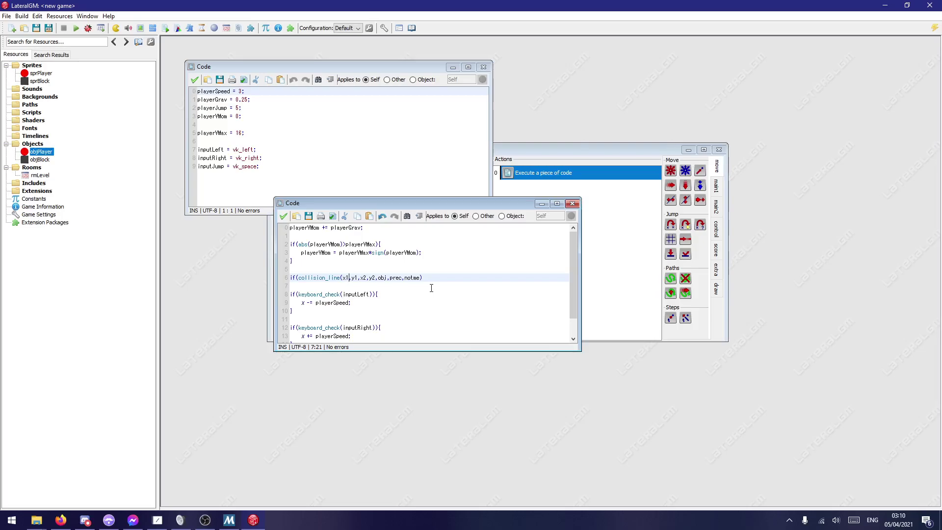
key("BackSpace")
key("BackSpace")
key("Right")
key("Right")
key("Right")
key("BackSpace")
type("+")
key("BackSpace")
key("Right")
key("BackSpace")
key("BackSpace")
type("y+playerVMom")
Step: Set the collision_line obj argument to objBlock and the prec argument to false
left_click_drag(407, 278, 399, 277)
left_click_drag(429, 208, 675, 178)
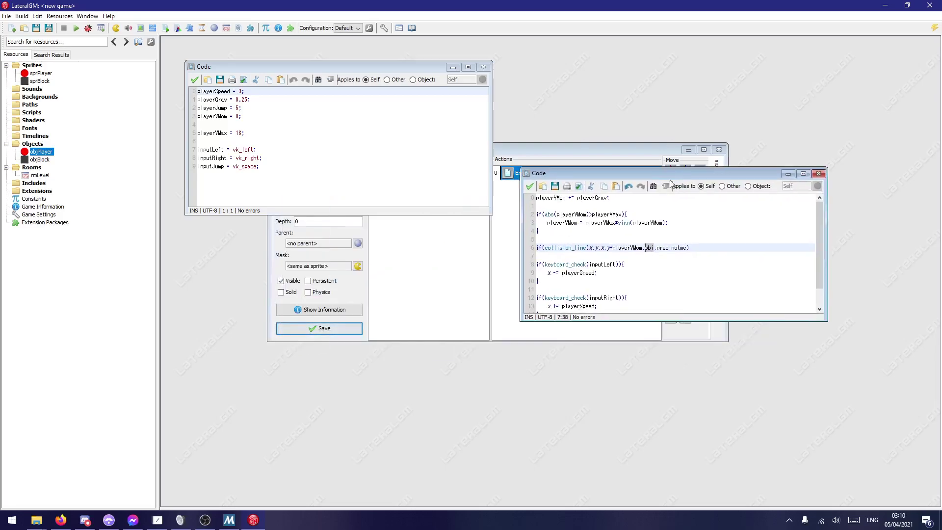
type("objBlock")
left_click_drag(687, 172, 461, 288)
left_click(459, 364)
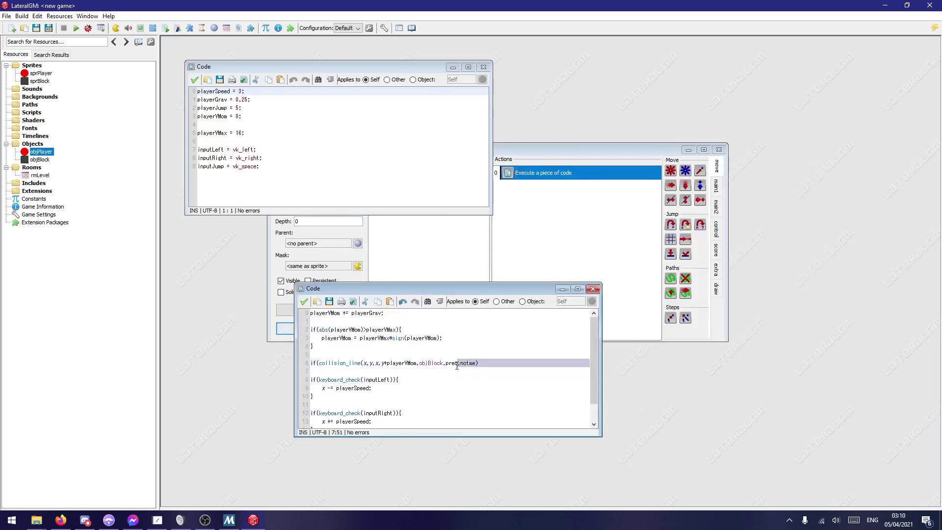
key("BackSpace")
key("BackSpace")
key("BackSpace")
key("BackSpace")
type("false")
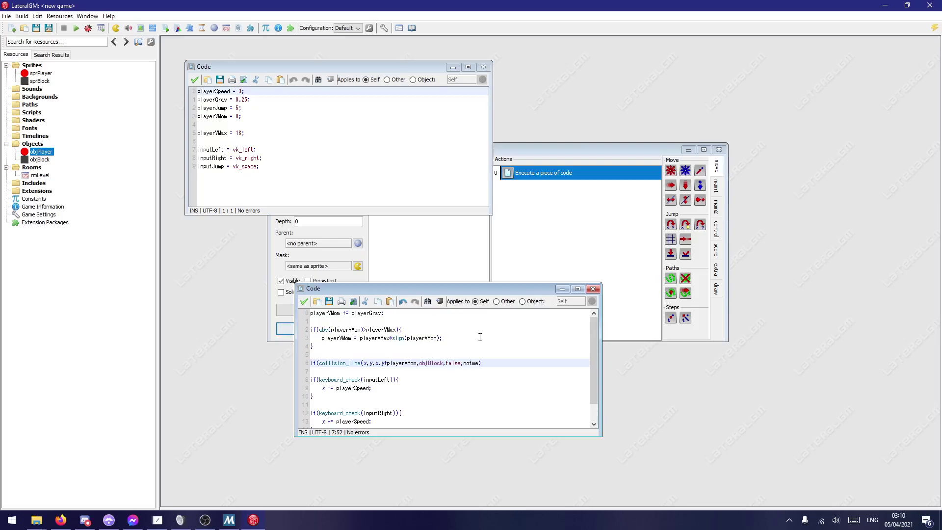
Step: Set the collision_line notme argument to true and complete the condition with an empty braced block
double_click(469, 363)
double_click(427, 363)
left_click_drag(362, 67, 662, 96)
left_click_drag(480, 363, 319, 364)
left_click(480, 363)
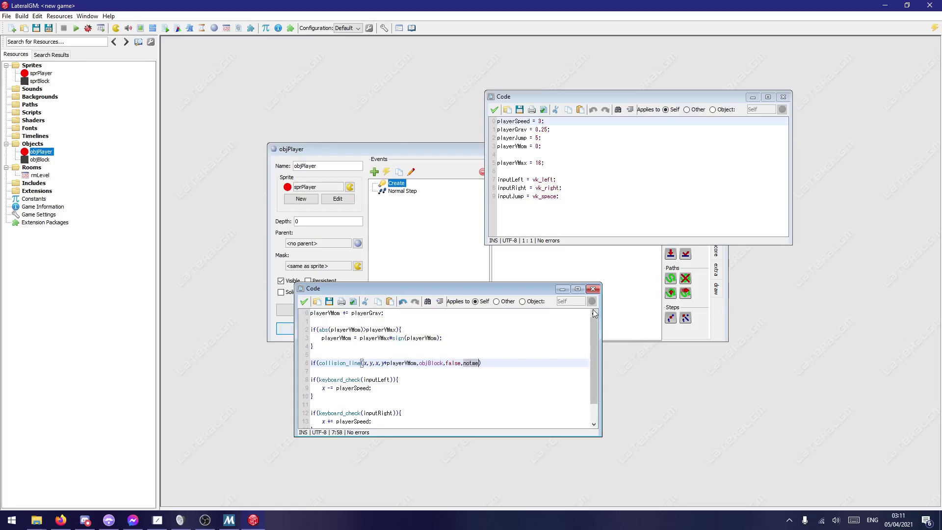
type("true)){")
key("Return")
key("Return")
type("}")
key("Up")
key("Tab")
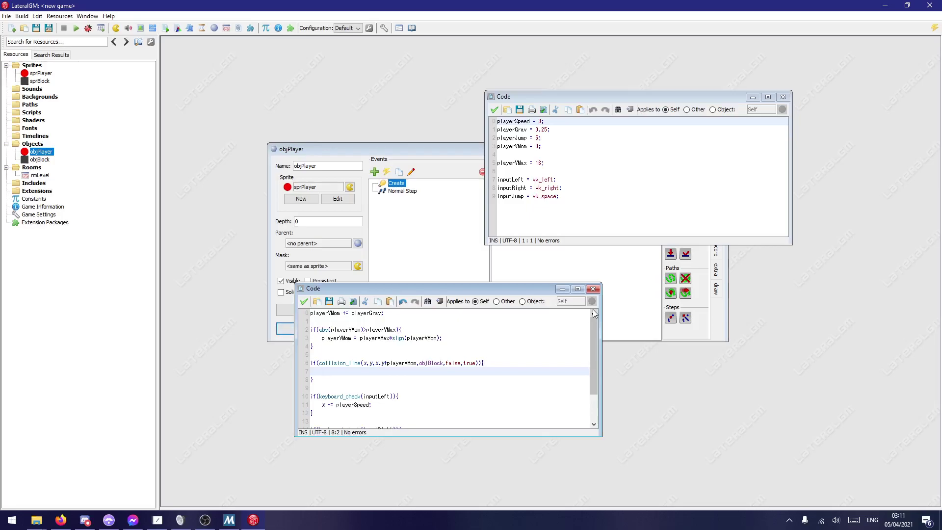
Step: Enter playerVMom = 0; inside the collision_line block, then save both open code windows and objPlayer
type("layerVMom")
key("BackSpace")
key("BackSpace")
key("BackSpace")
type("Mom = 0;")
left_click(304, 301)
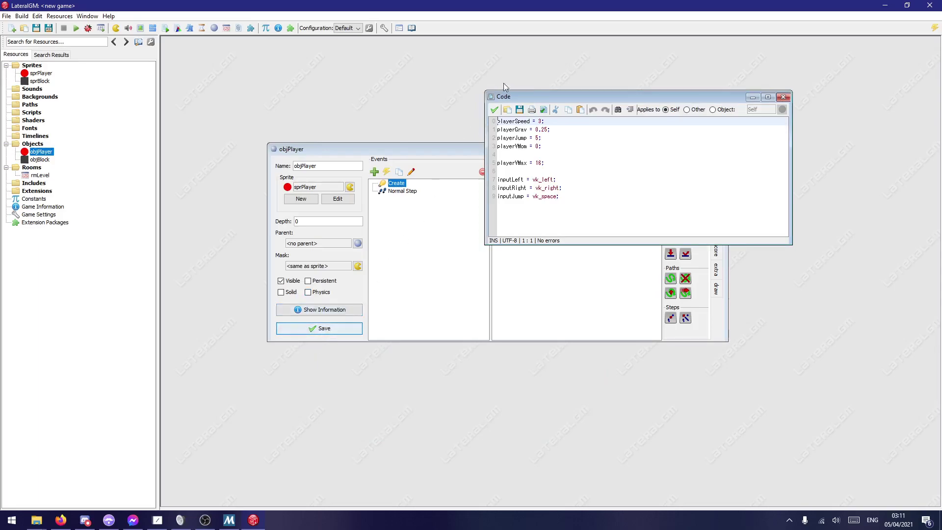
left_click(494, 109)
left_click(310, 329)
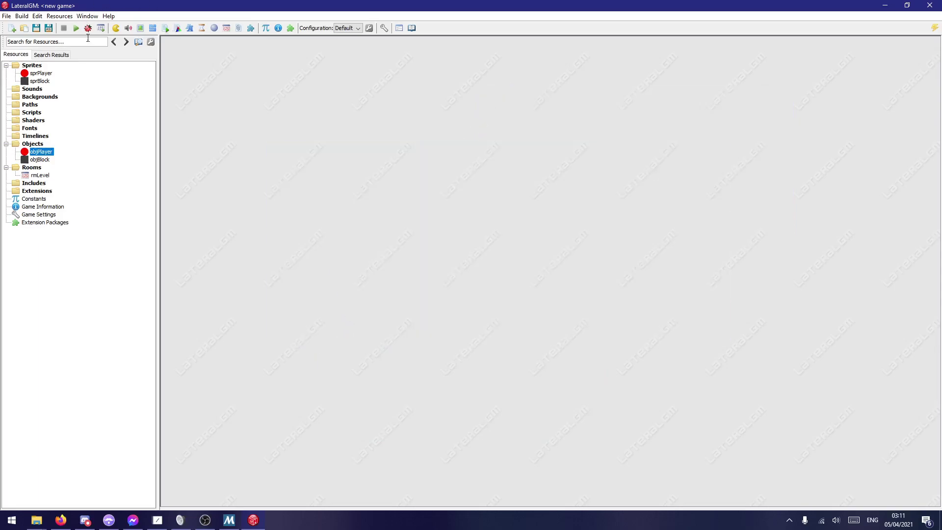
Step: Run the game to test whether the player stops on the block floor, then close it
left_click(76, 28)
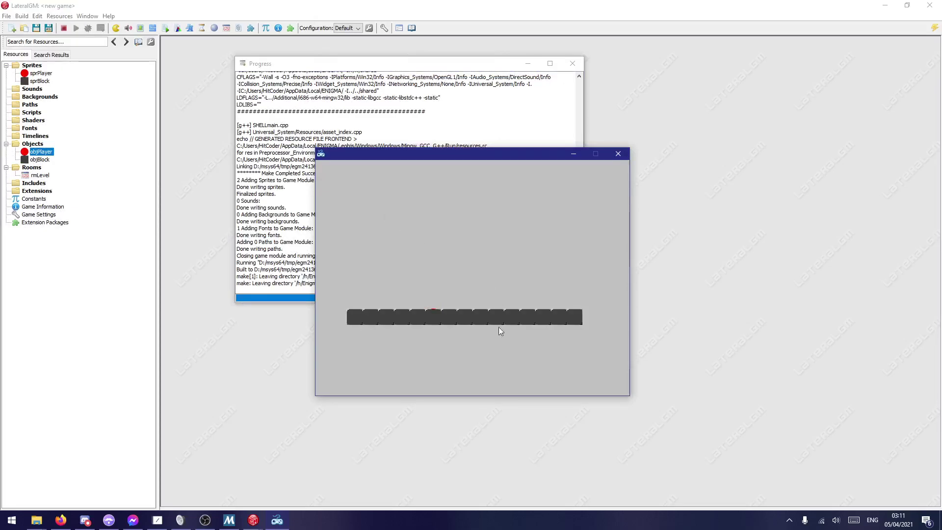
left_click_drag(410, 157, 450, 178)
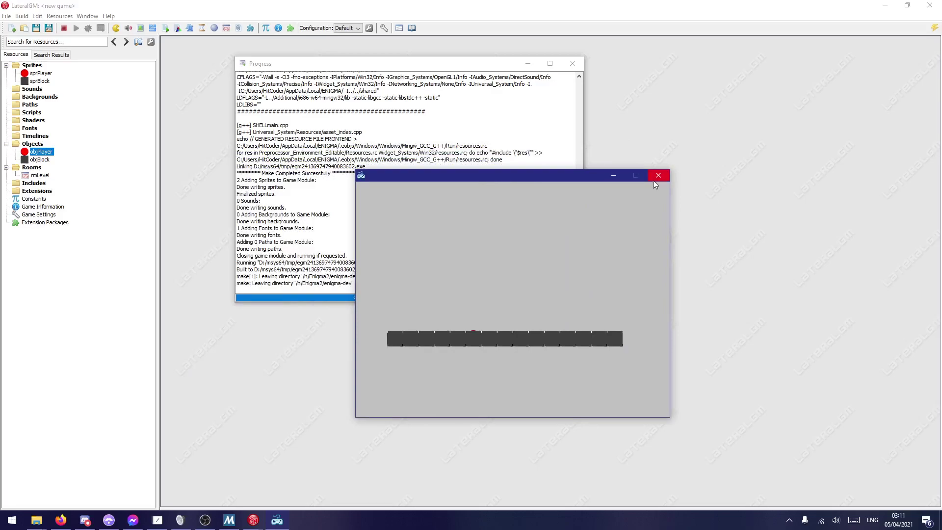
left_click(656, 177)
Step: Center the origins of the sprPlayer and sprBlock sprites and save both
double_click(34, 73)
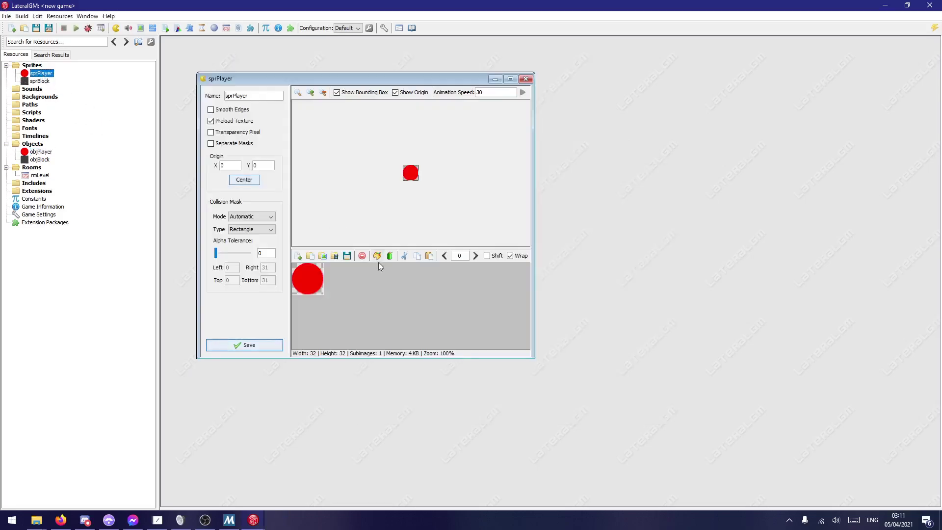
left_click(249, 181)
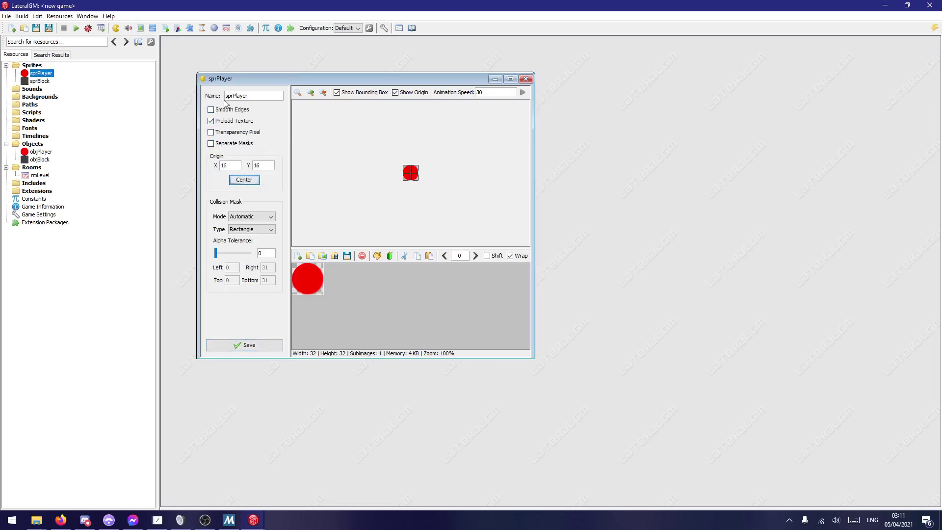
left_click(250, 344)
double_click(40, 81)
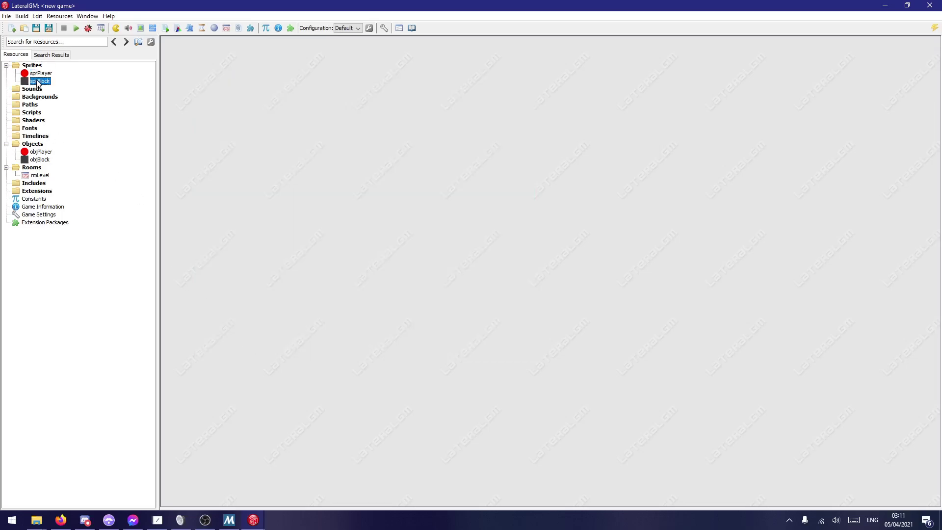
left_click(261, 192)
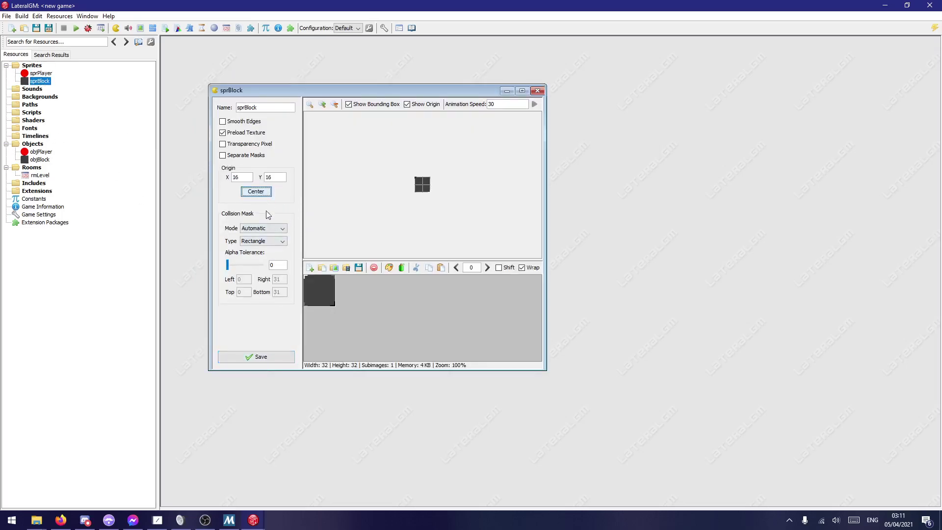
left_click(253, 358)
Step: Open objPlayer's Normal Step code and replace the first y argument of collision_line with bbox_bottom
double_click(41, 151)
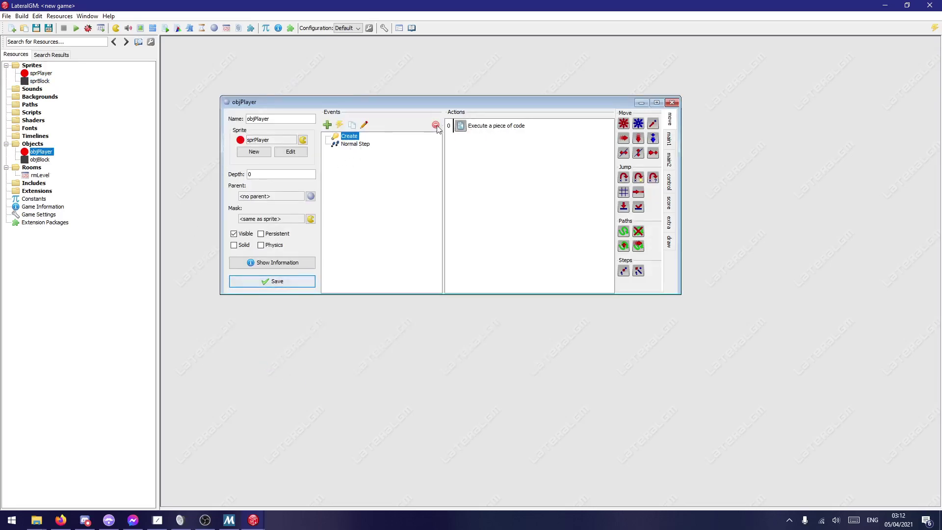
left_click(360, 145)
double_click(488, 126)
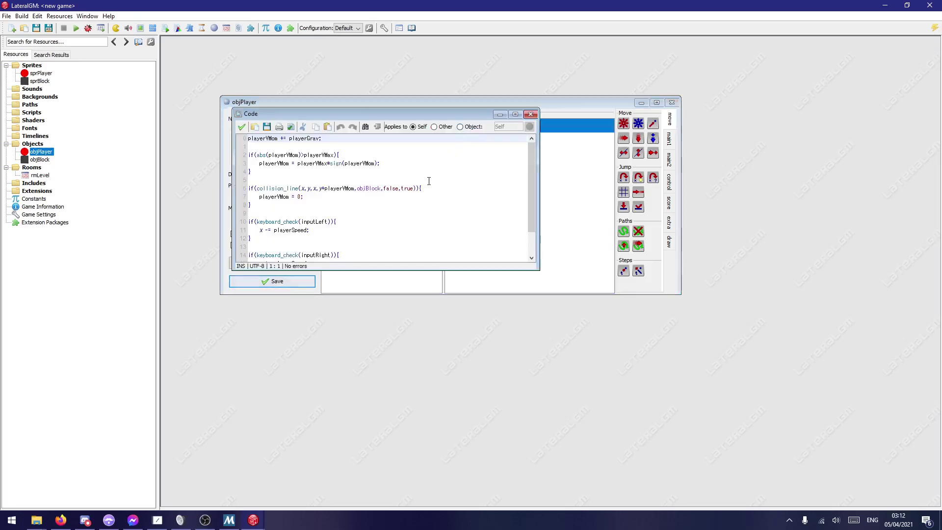
left_click_drag(405, 119, 545, 124)
scroll(616, 176, "down", 2)
scroll(614, 183, "up", 2)
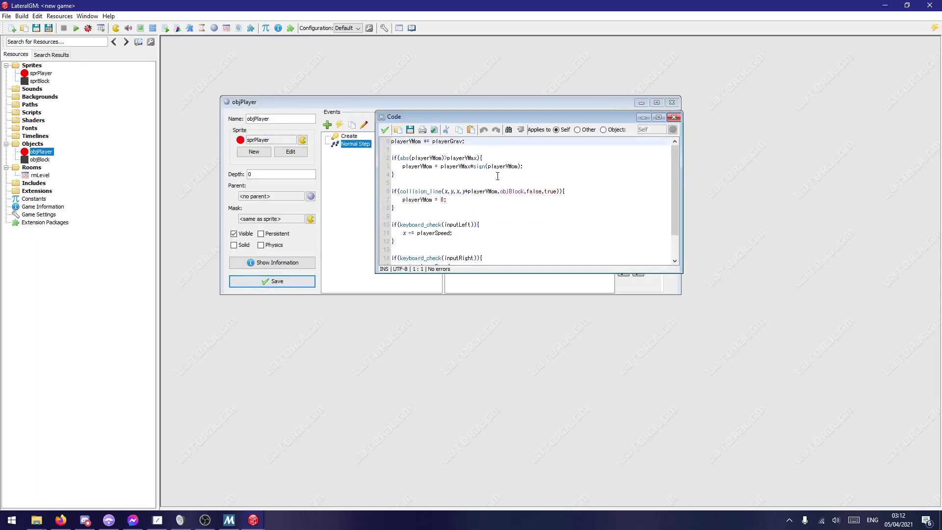
left_click(452, 192)
key("BackSpace")
type("bbox_bottom")
Step: Change the second y argument of collision_line to bbox_bottom+playerVMom, then save the code and objPlayer
left_click(492, 192)
key("BackSpace")
type("bbox_bottom")
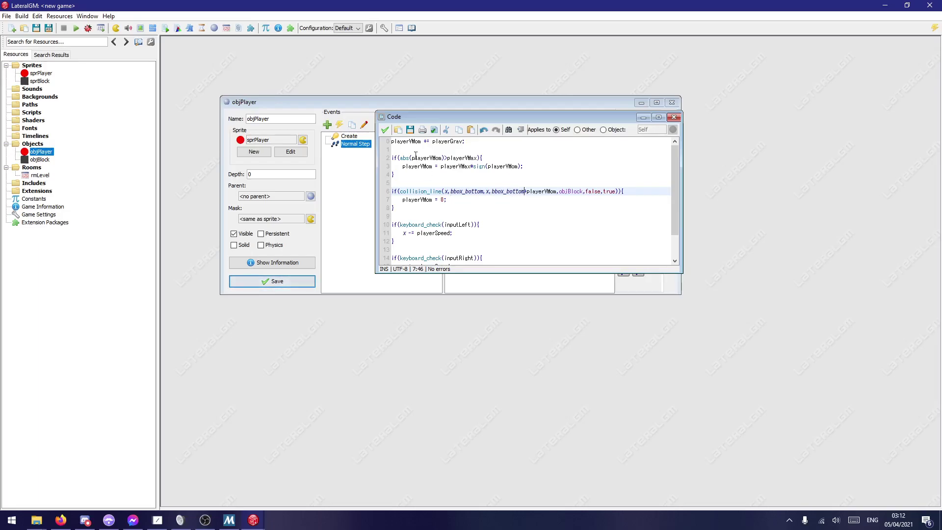
left_click(385, 129)
left_click(299, 280)
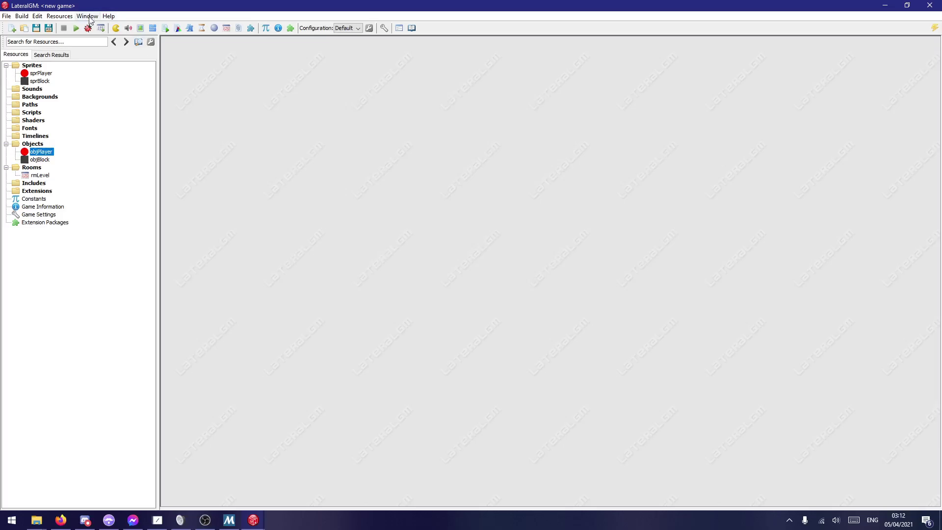
Step: Run the game twice to test landing on the block floor and moving left and right, then close it and the build progress
left_click(76, 28)
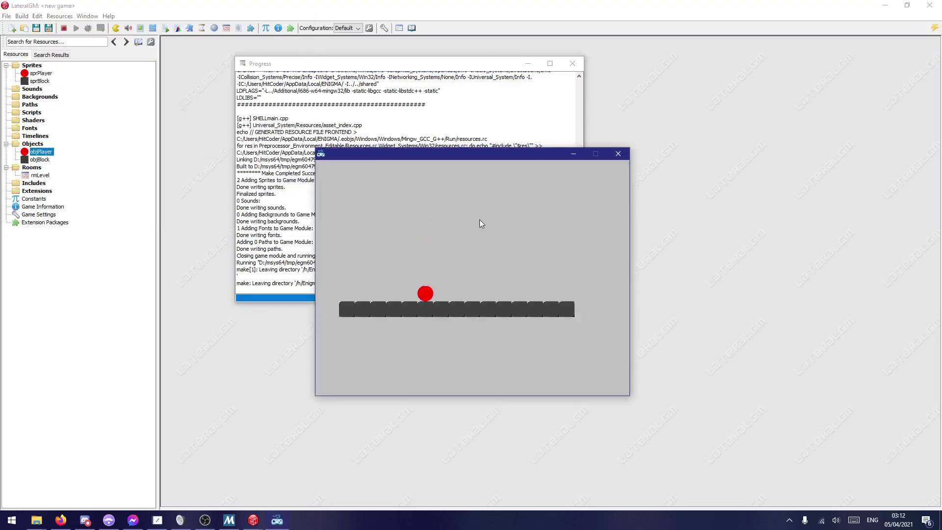
key("Right")
key("Left")
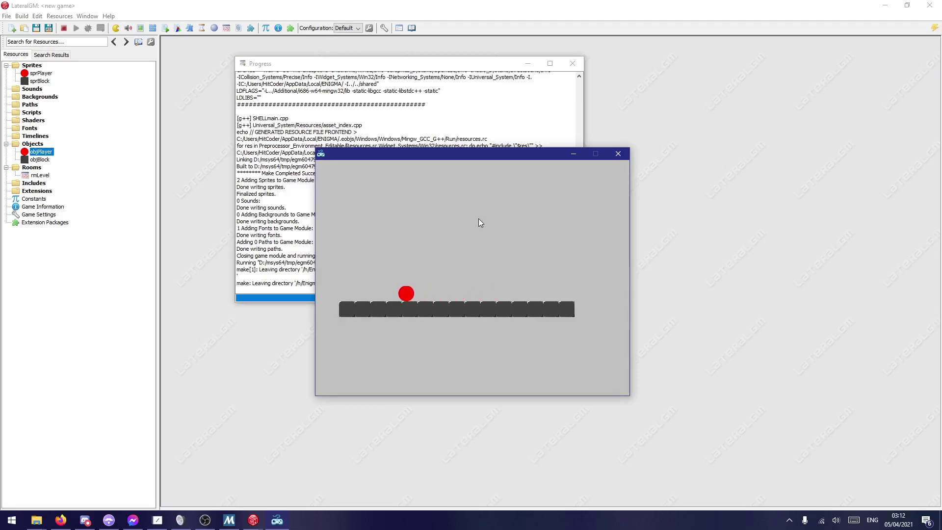
key("Left")
left_click(617, 154)
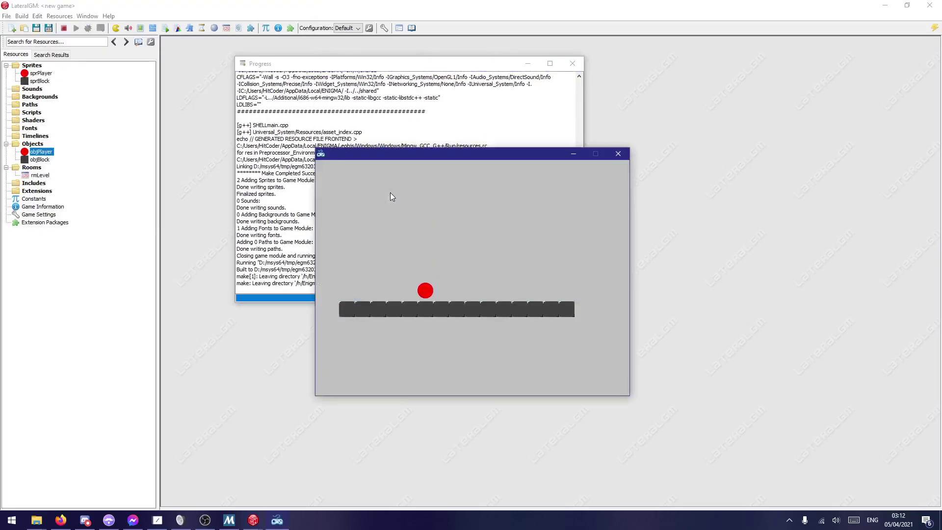
left_click(619, 154)
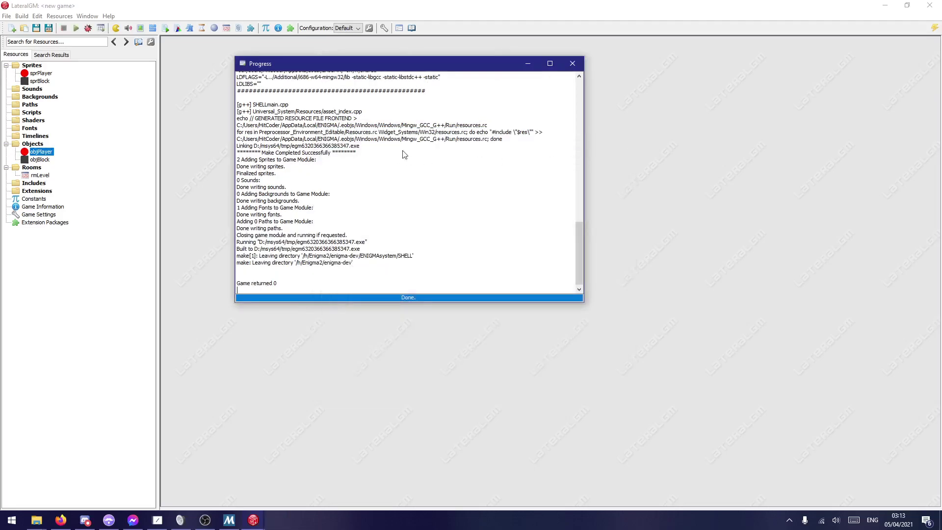
left_click(572, 63)
Step: Open objPlayer's Normal Step code and examine the playerVMom assignment inside the collision_line block
double_click(43, 155)
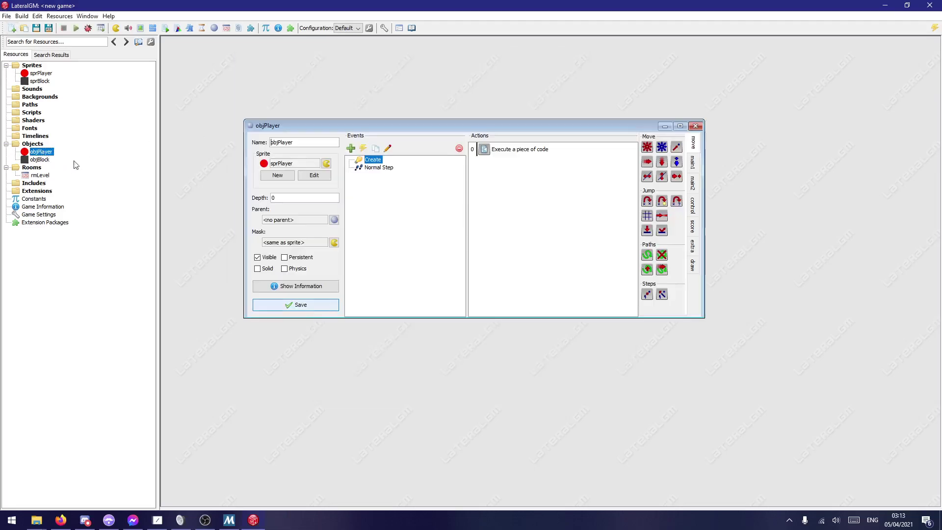
left_click(380, 168)
left_click(524, 155)
double_click(523, 155)
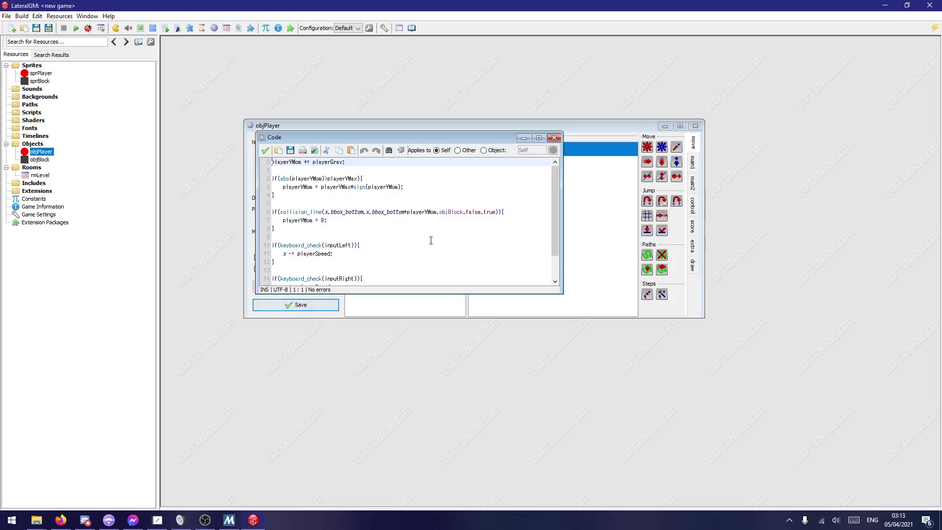
left_click(323, 221)
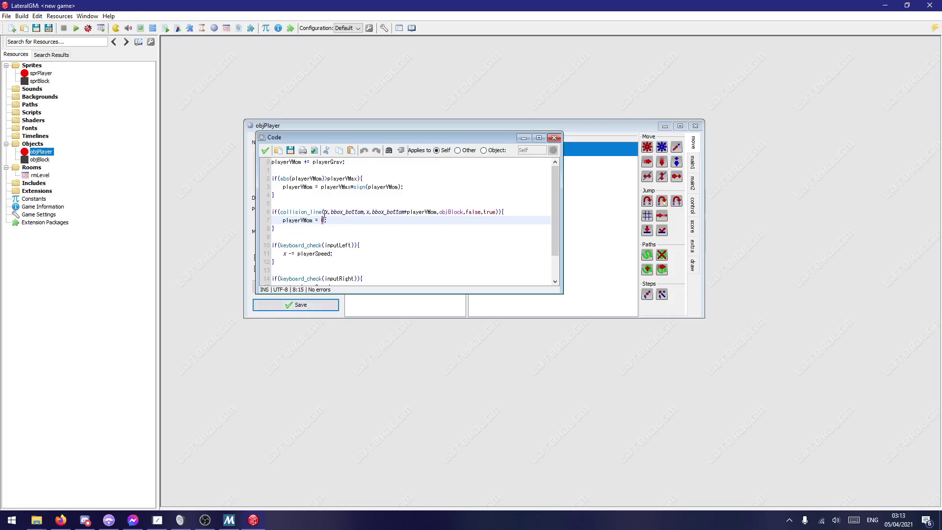
left_click(329, 221)
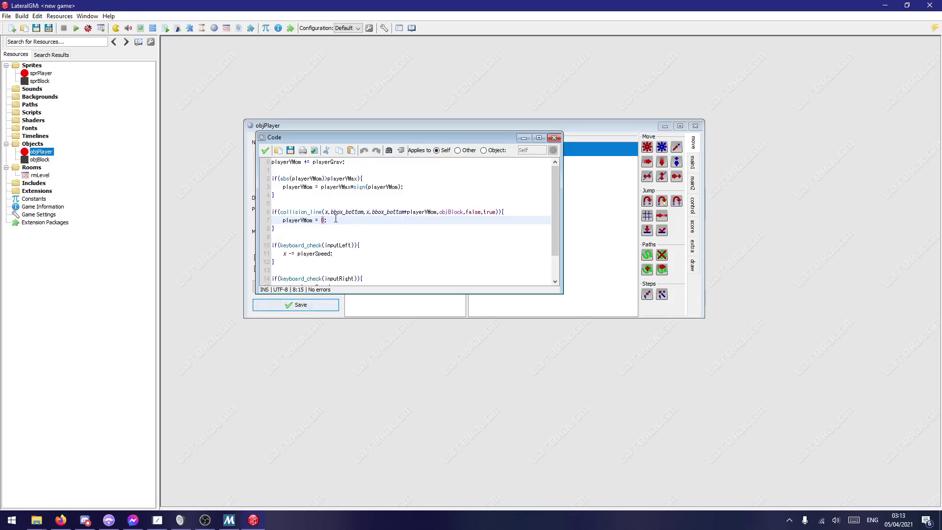
scroll(384, 231, "down", 2)
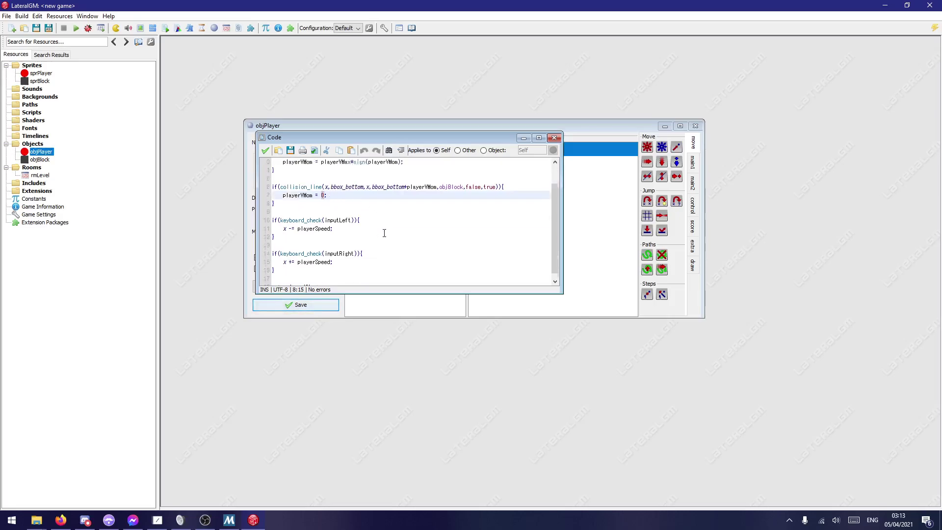
scroll(363, 246, "up", 2)
left_click(513, 212)
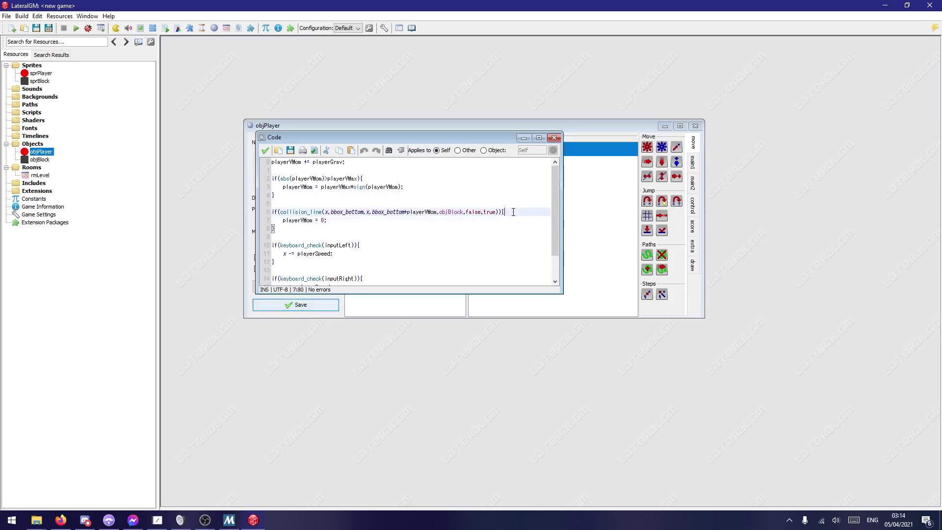
key("Return")
type("y")
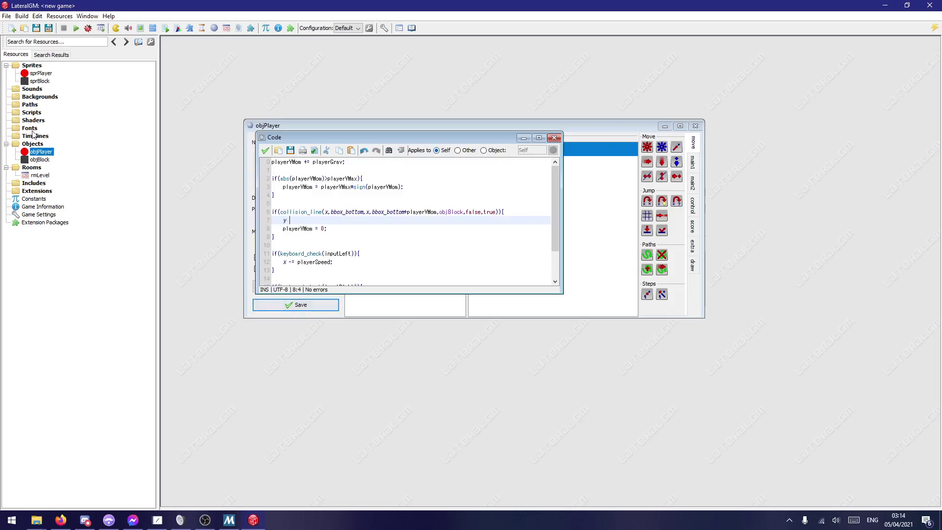
double_click(27, 74)
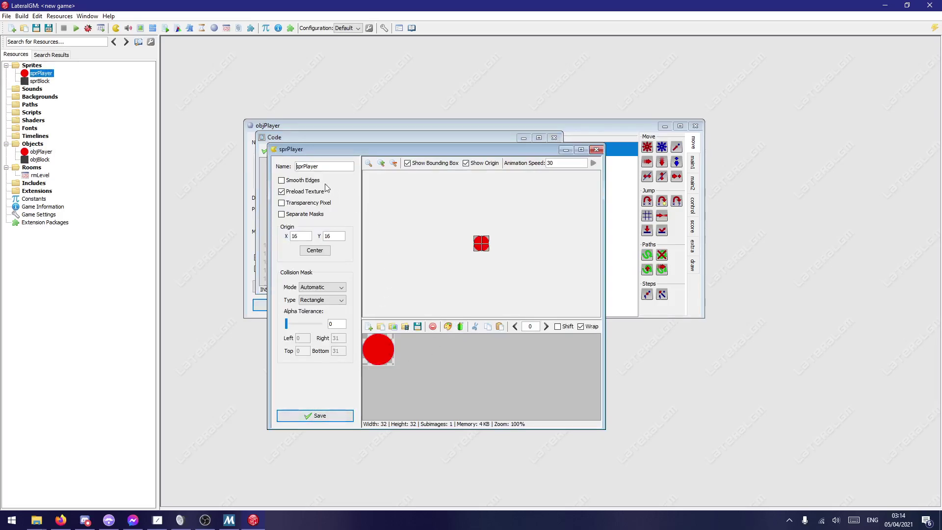
left_click(332, 415)
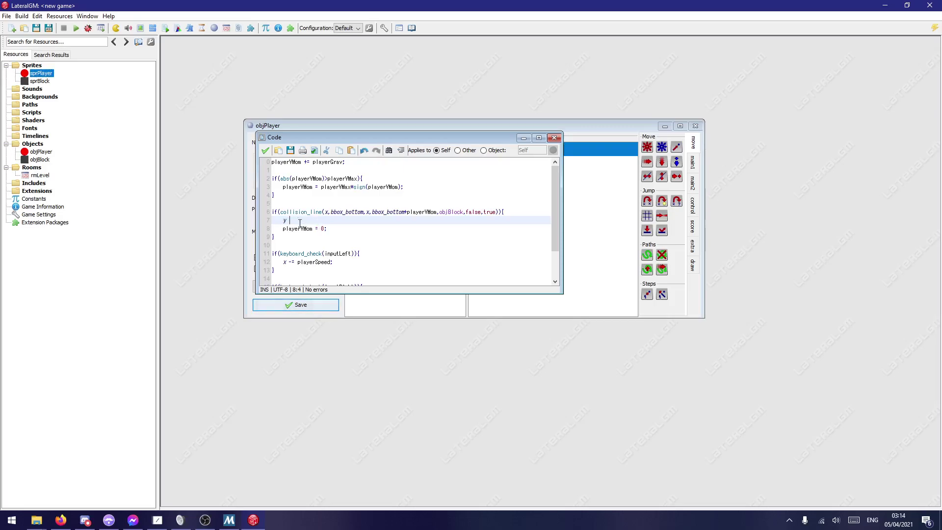
key("BackSpace")
key("BackSpace")
key("BackSpace")
key("Delete")
Step: Try replacing the playerVMom value in the collision_line block with an autocompleted point_distance(x1,y1,x2,y2) call
key("End")
key("Left")
key("Left")
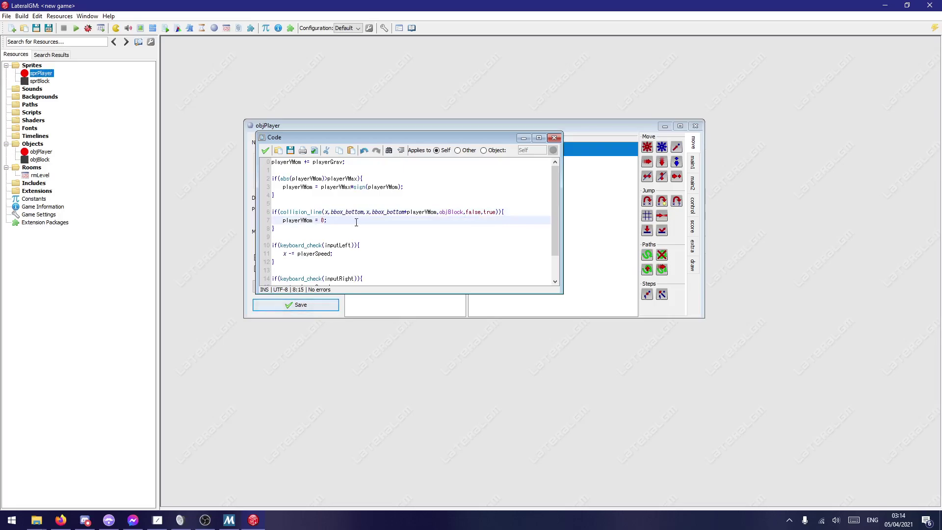
key("Delete")
type("point_distance(")
key("ctrl+space")
key("BackSpace")
key("BackSpace")
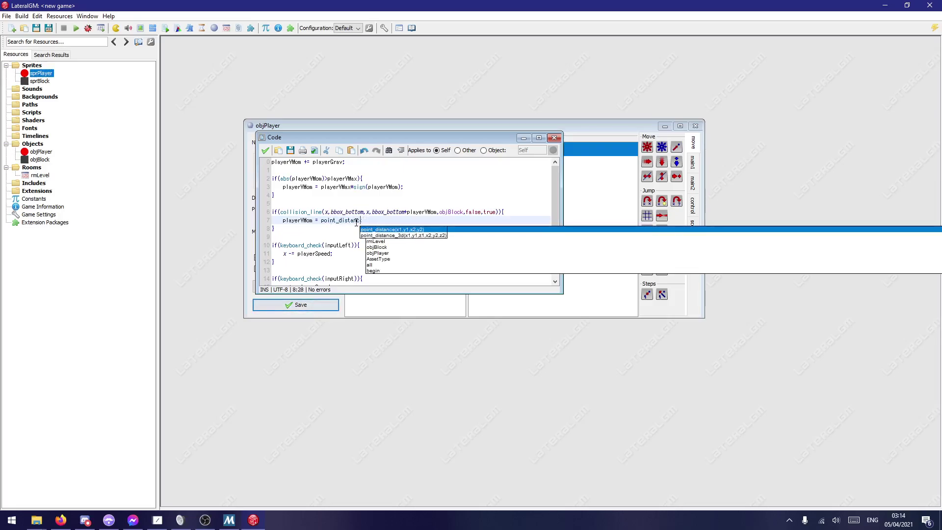
key("Return")
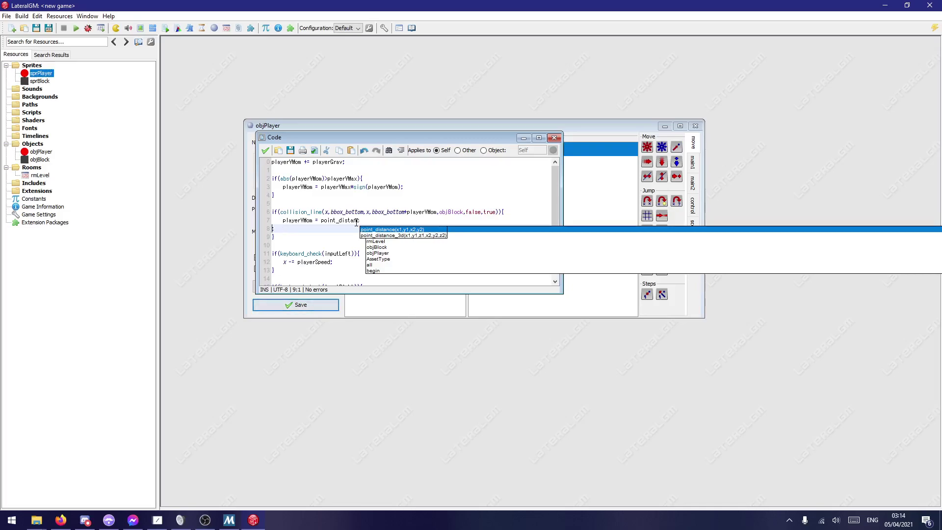
key("BackSpace")
double_click(439, 229)
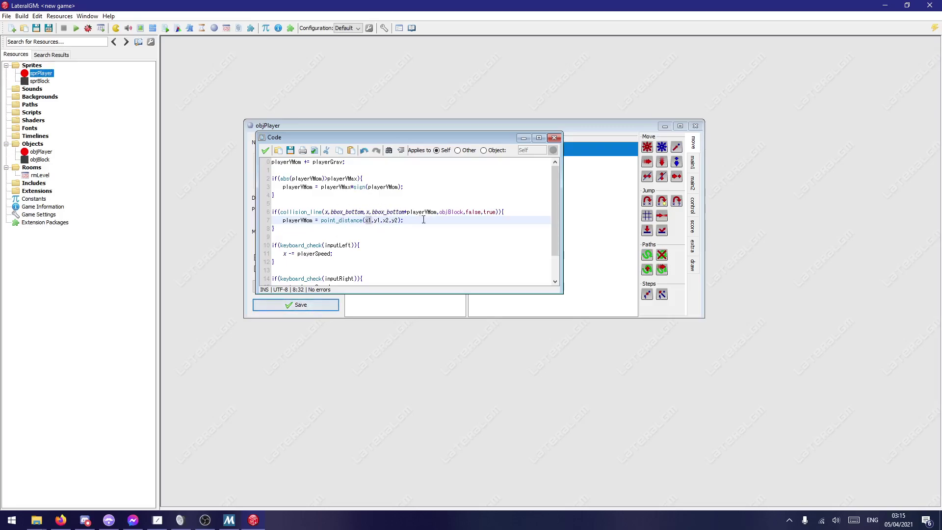
Step: Fill the point_distance arguments with x,bbox_bottom,x,bbox_bottom+playerVMom, then save the code and objPlayer
left_click_drag(327, 214, 366, 220)
type("x,bbox_bottom,x,bbox_bottom+playerVMom")
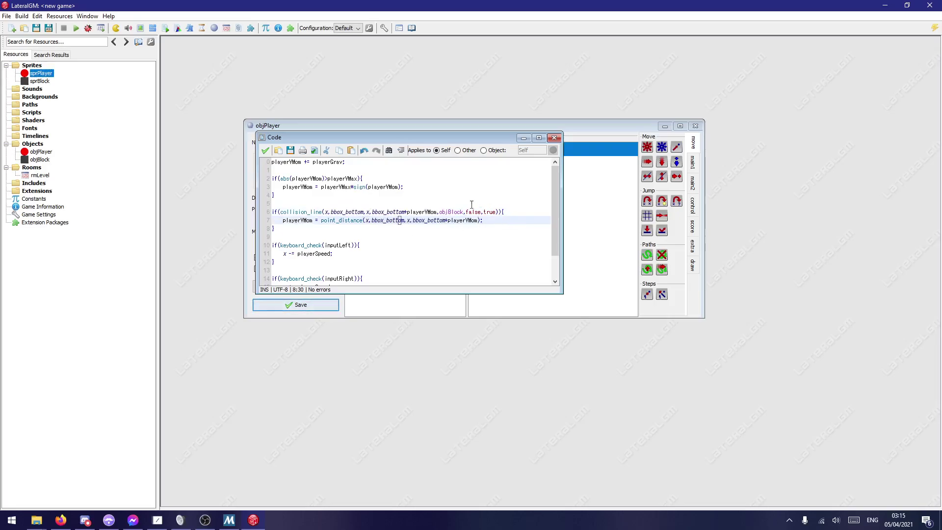
left_click(265, 151)
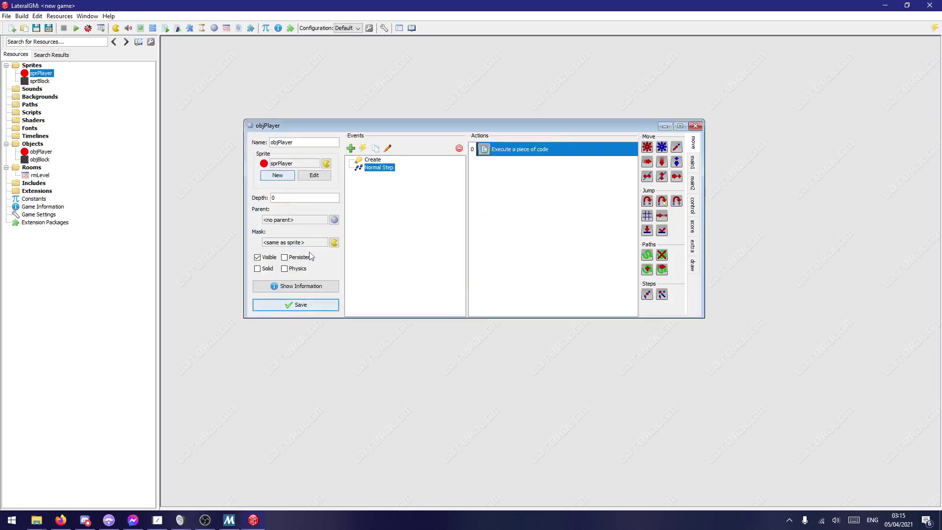
left_click(301, 306)
Step: Run the game to test the point_distance floor collision, then close it
left_click(76, 28)
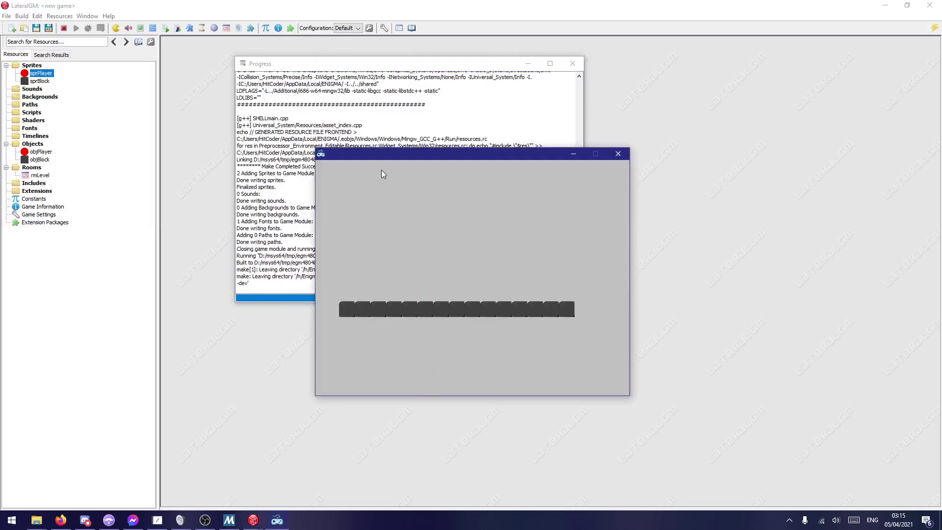
left_click(616, 154)
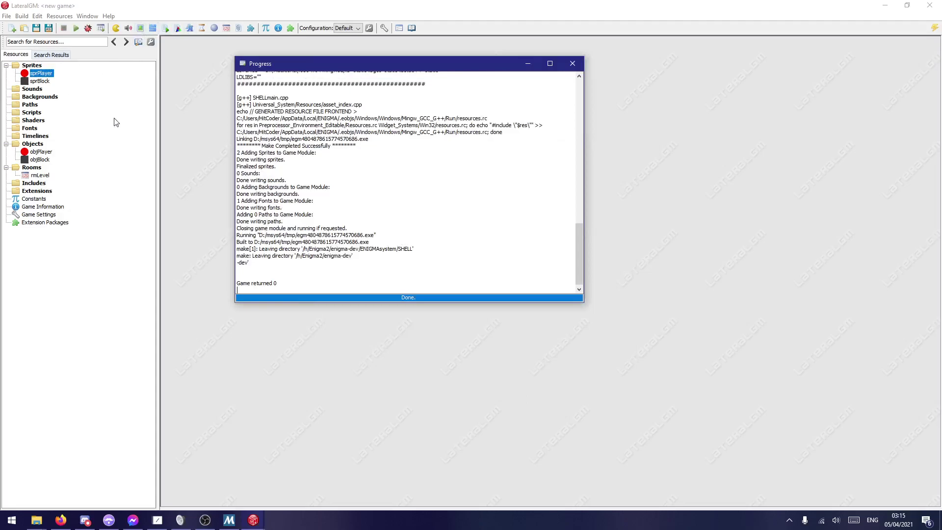
Step: Reopen objPlayer's Normal Step code, replace the point_distance call with 0, and place the cursor after the collision_line block's opening brace
double_click(41, 151)
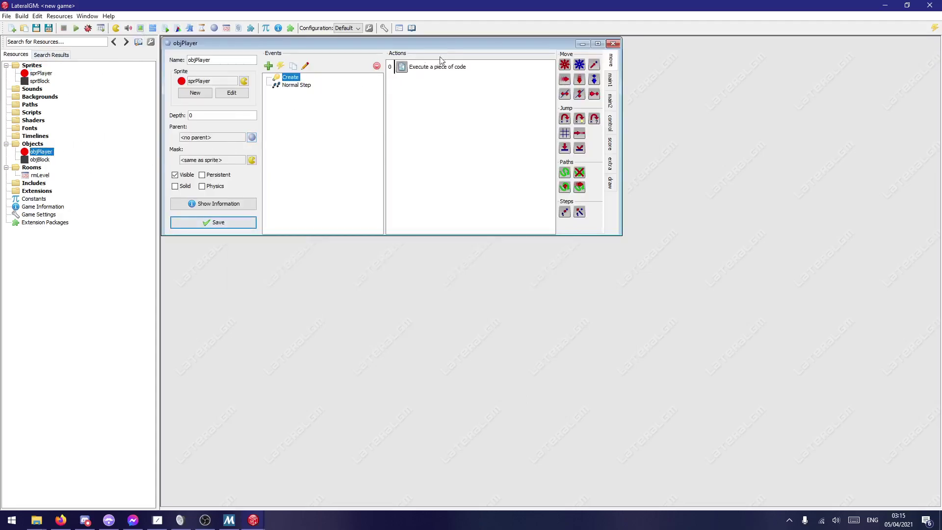
left_click(306, 86)
left_click(425, 70)
double_click(424, 69)
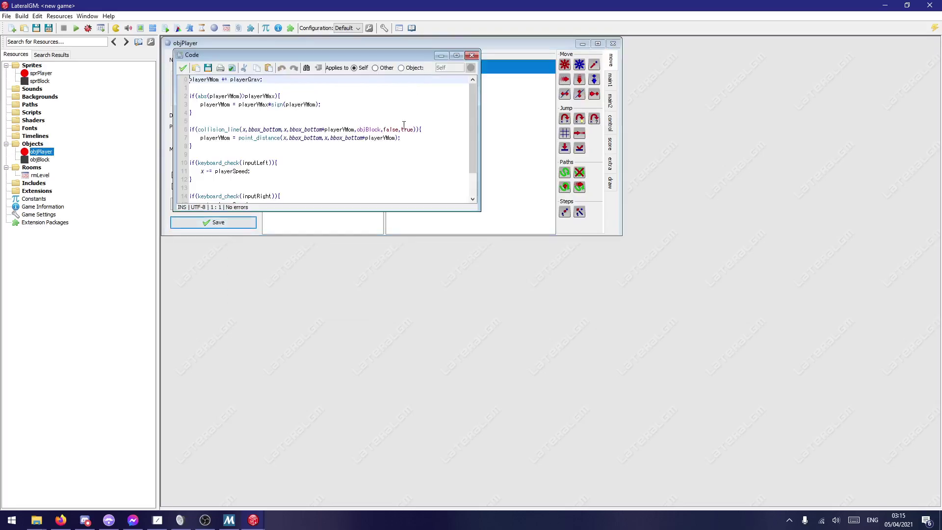
left_click(241, 138)
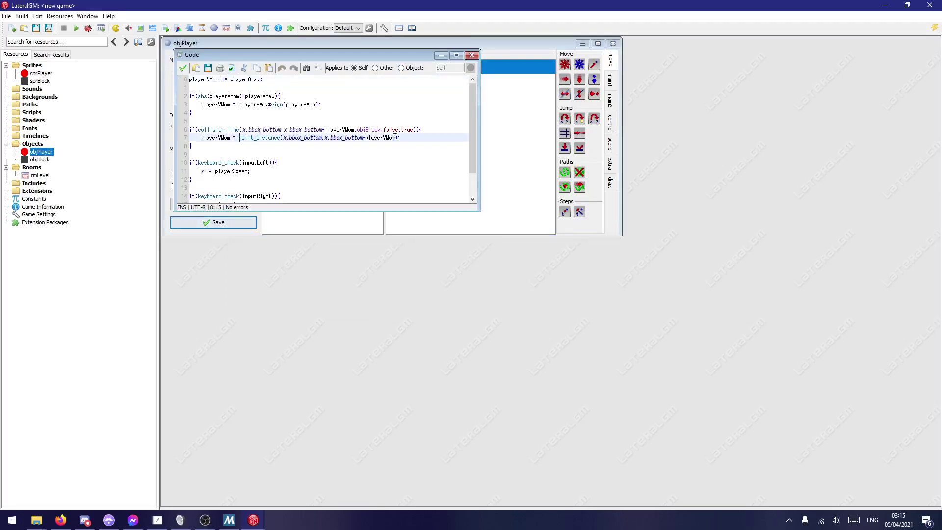
left_click_drag(399, 138, 240, 141)
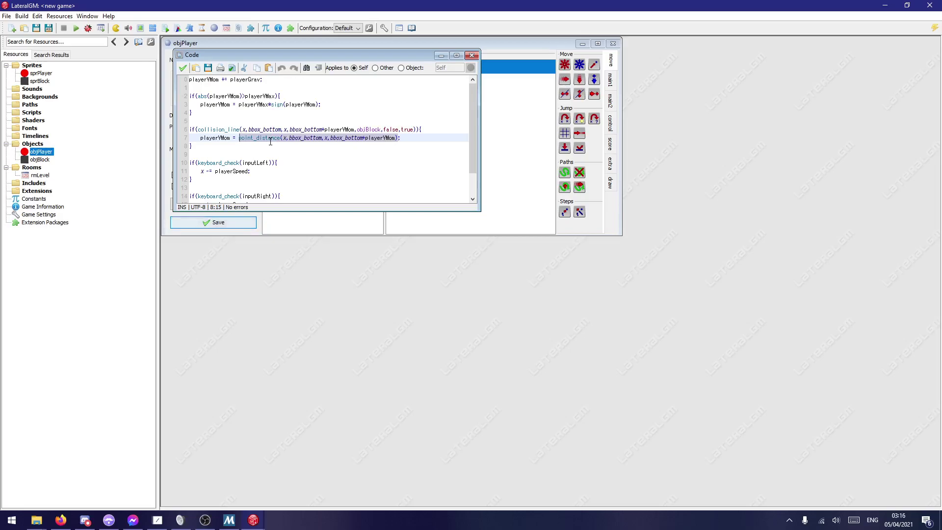
type("0;")
key("Up")
key("End")
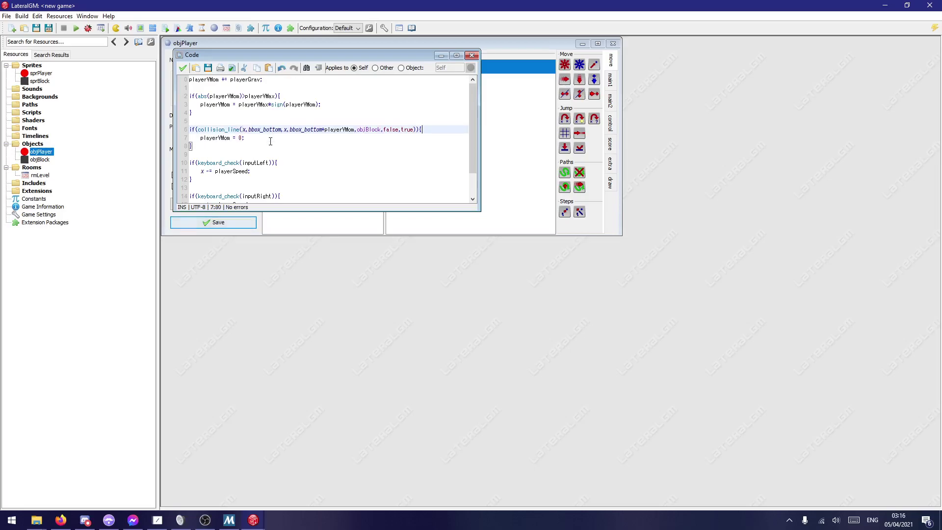
Step: Add an autocompleted y = instance_position(x,y,obj) line above playerVMom = 0 in the collision block, and copy the bbox_bottom+playerVMom expression
key("Return")
type("y")
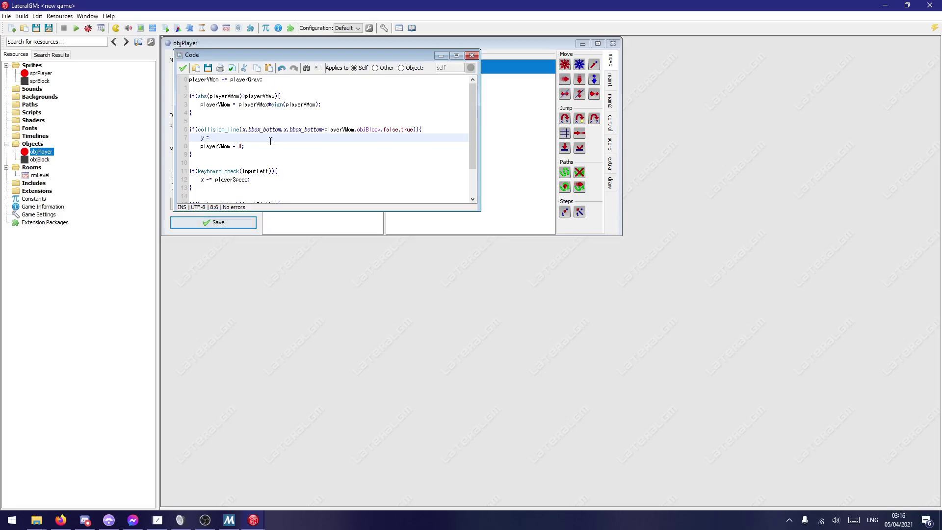
type("= instance_position(")
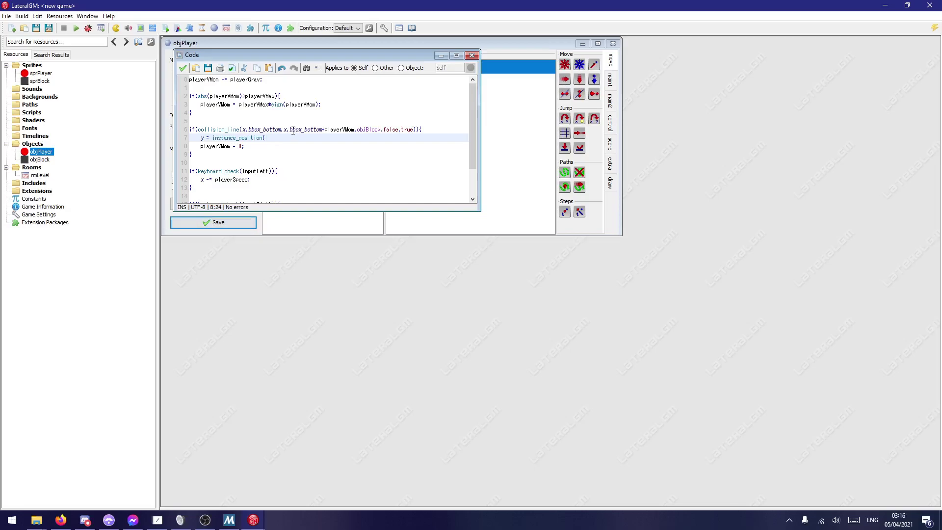
left_click_drag(289, 130, 298, 130)
left_click_drag(328, 128, 351, 129)
mouse_move(283, 128)
left_mouse_down()
mouse_move(354, 128)
mouse_move(283, 128)
left_mouse_up()
key("ctrl+c")
left_click(267, 138)
key("BackSpace")
key("BackSpace")
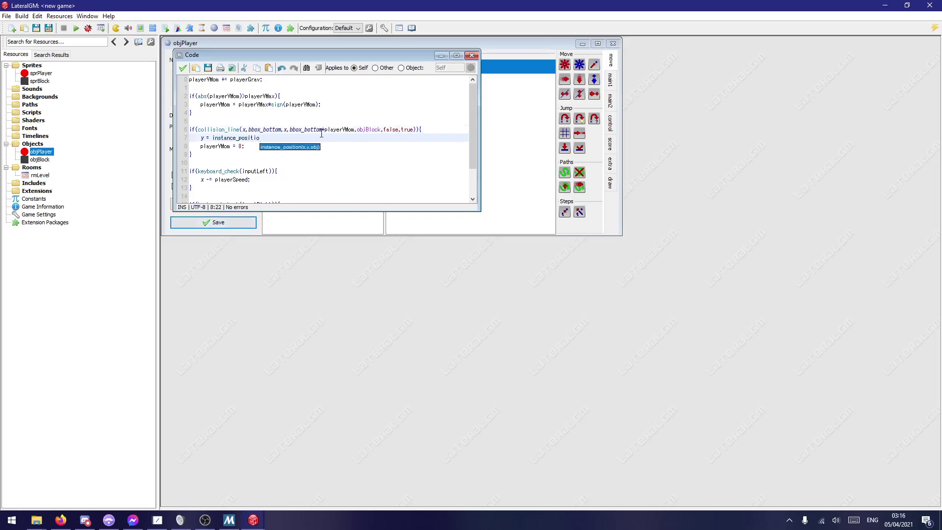
left_click(277, 147)
left_click(275, 147)
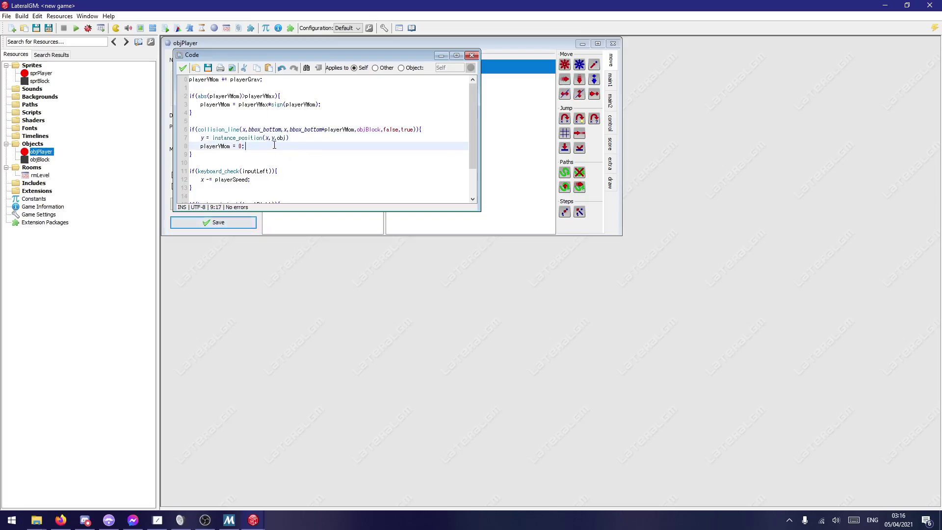
Step: Replace the y argument of instance_position with the copied bbox_bottom+playerVMom expression
double_click(274, 138)
key("ctrl+v")
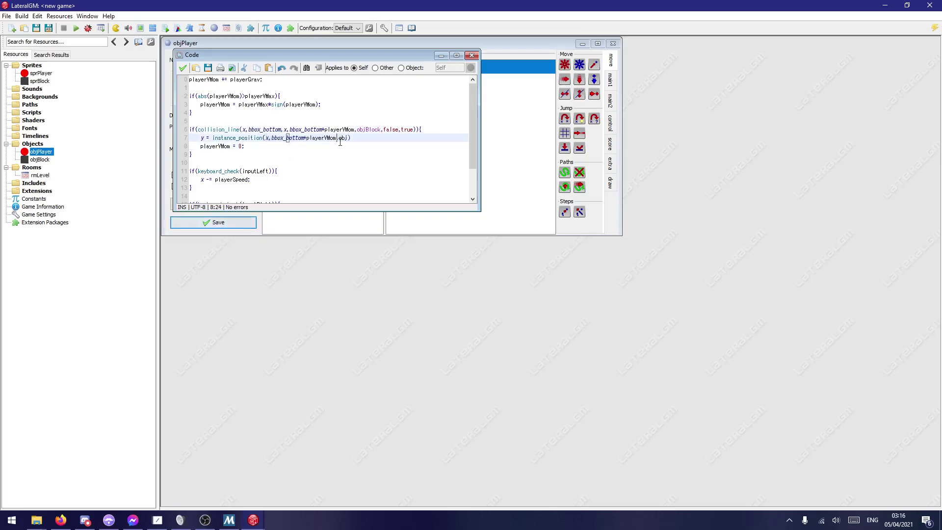
left_click(268, 164)
left_click(269, 139)
left_click_drag(274, 140, 300, 141)
double_click(289, 139)
left_click(224, 138)
double_click(225, 138)
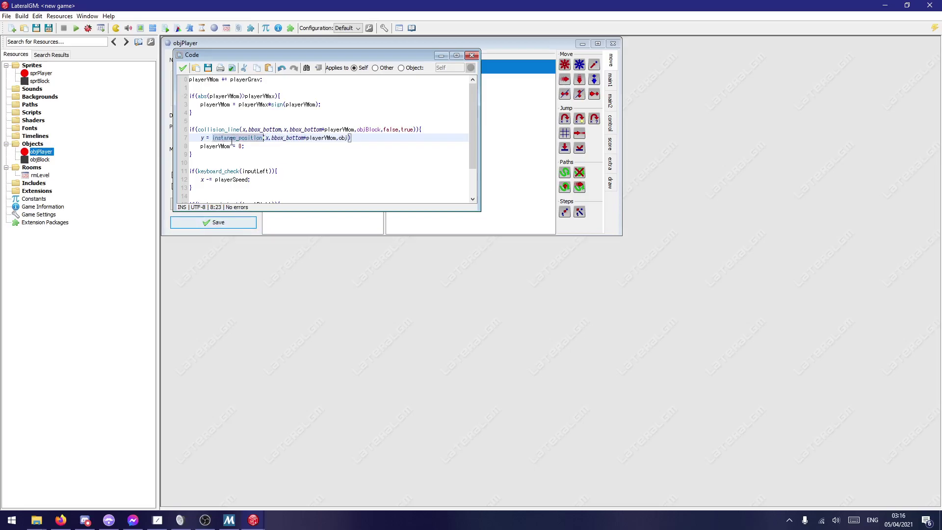
left_click(299, 140)
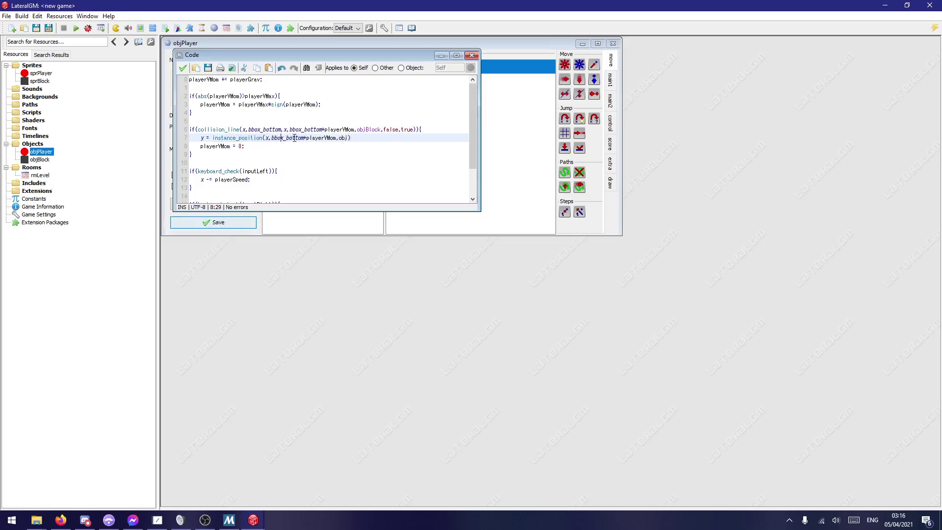
Step: Set the instance_position object to objBlock, complete the line with .bbox_top-16; and save the code and objPlayer
left_click(338, 137)
mouse_move(338, 138)
left_mouse_down()
mouse_move(305, 138)
mouse_move(351, 139)
left_mouse_up()
left_click(339, 138)
type("objBlock")
key("End")
type(".bbox_top;")
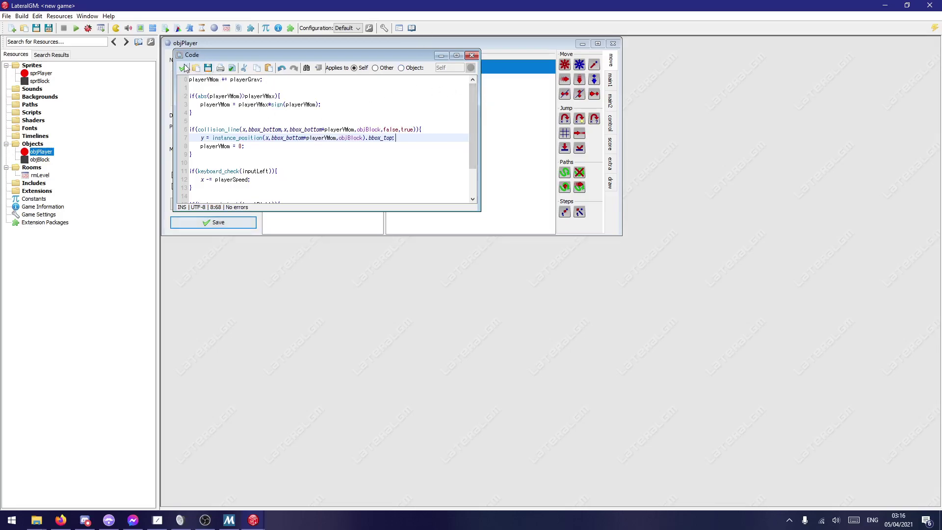
key("Left")
type("-16")
left_click(182, 69)
left_click(240, 219)
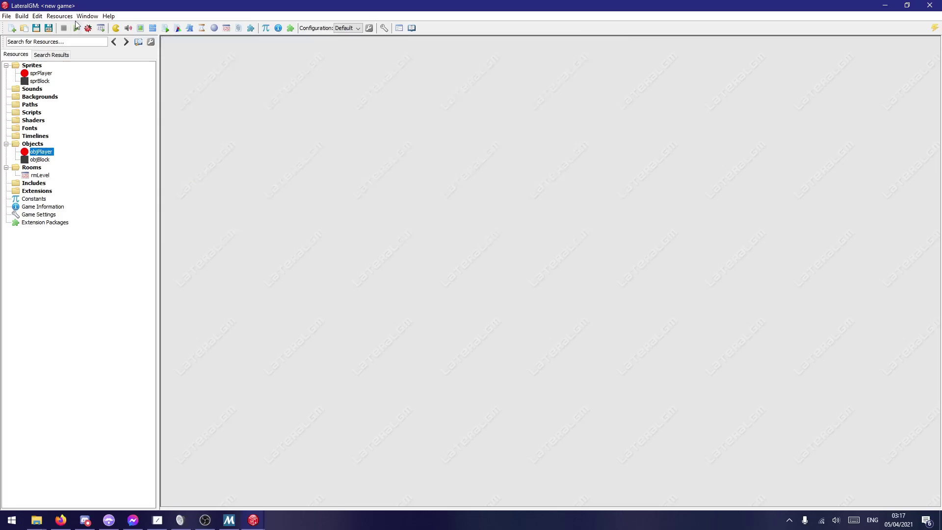
Step: Run the game to test landing and moving left and right on the blocks, then close it and the build progress
left_click(77, 27)
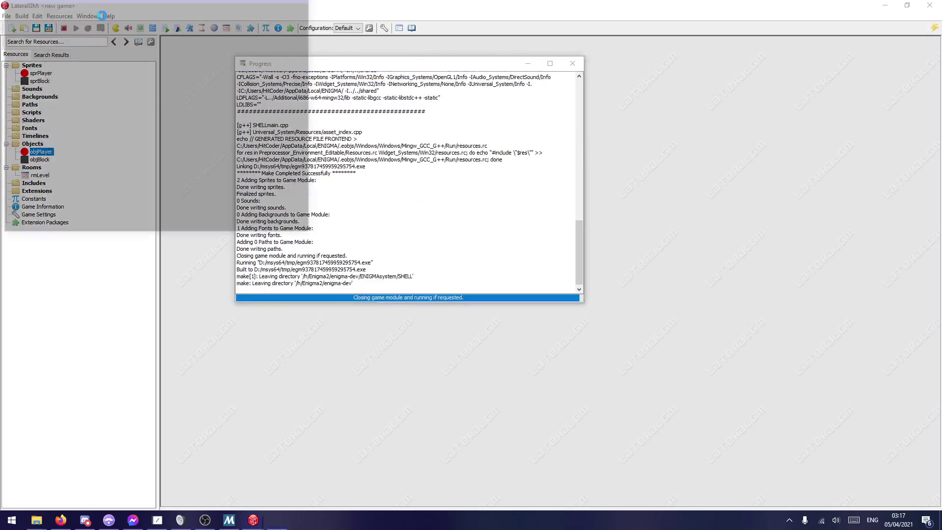
key("Left")
key("Right")
key("Left")
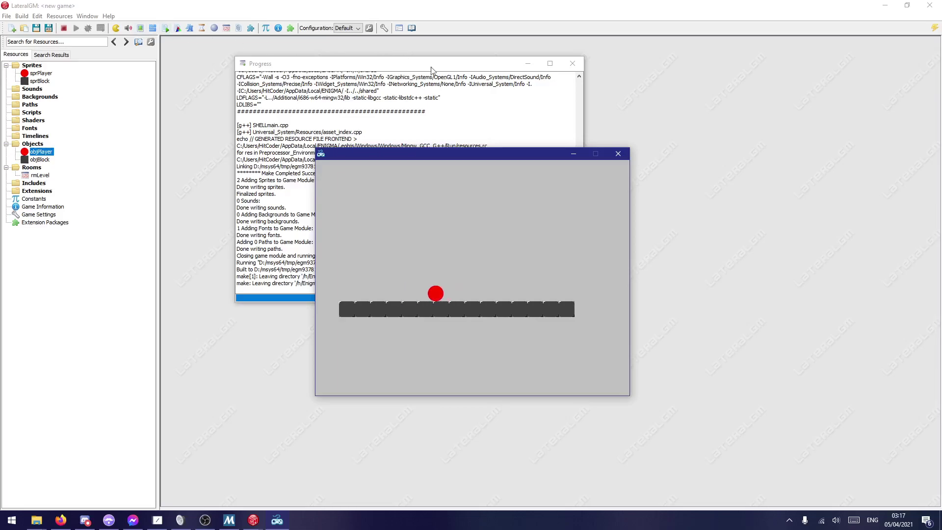
left_click(618, 154)
left_click(572, 64)
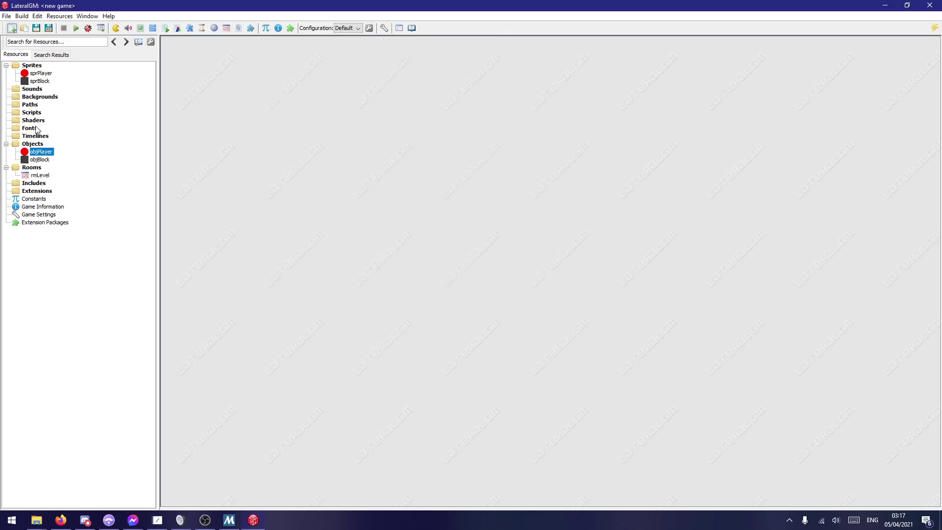
Step: Reopen objPlayer's Normal Step code and place the cursor in the instance_position line
double_click(41, 152)
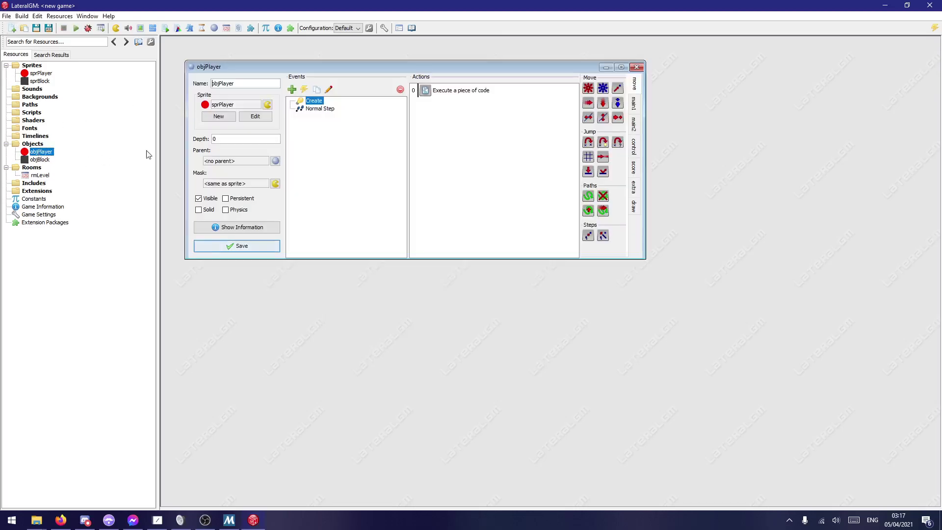
left_click(320, 108)
double_click(437, 92)
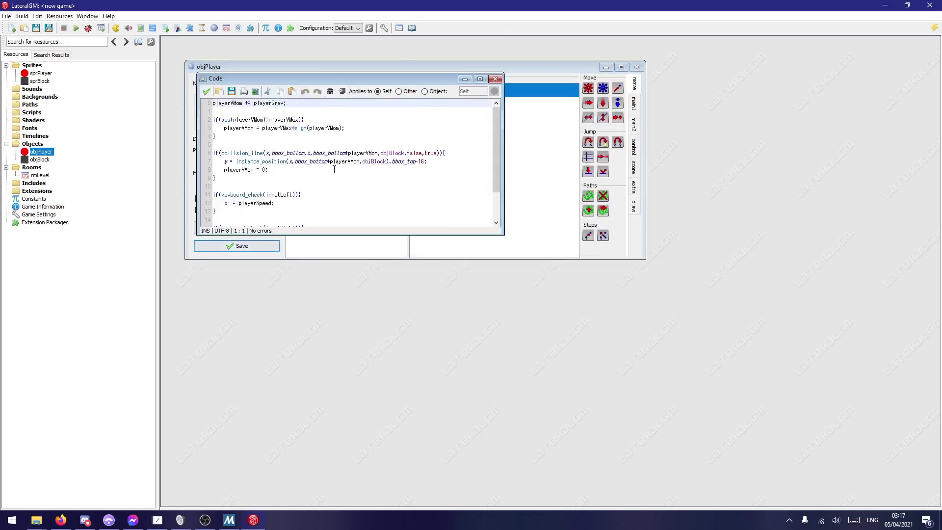
left_click(428, 162)
left_click(354, 164)
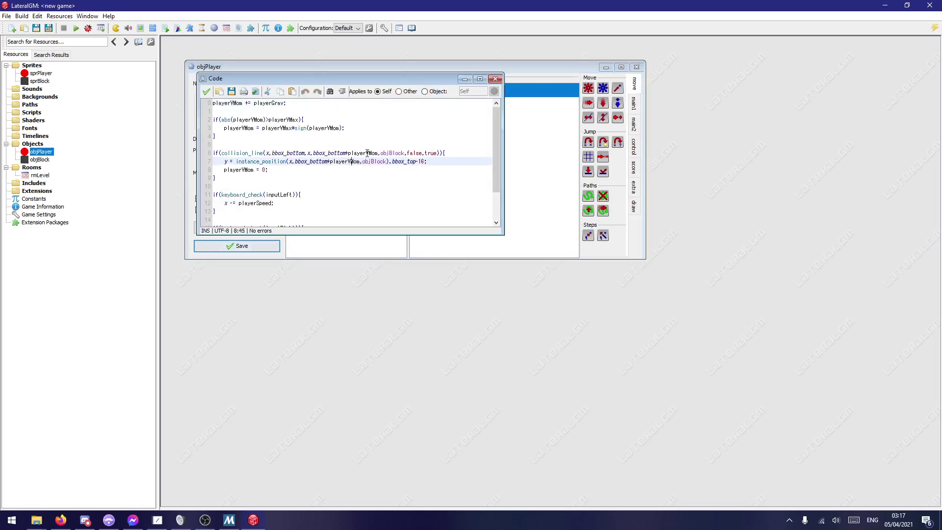
Step: Open objPlayer's Create code and arrange it side by side with the Normal Step code
left_click_drag(297, 78, 567, 240)
left_click(315, 101)
double_click(316, 102)
left_click_drag(336, 95, 292, 270)
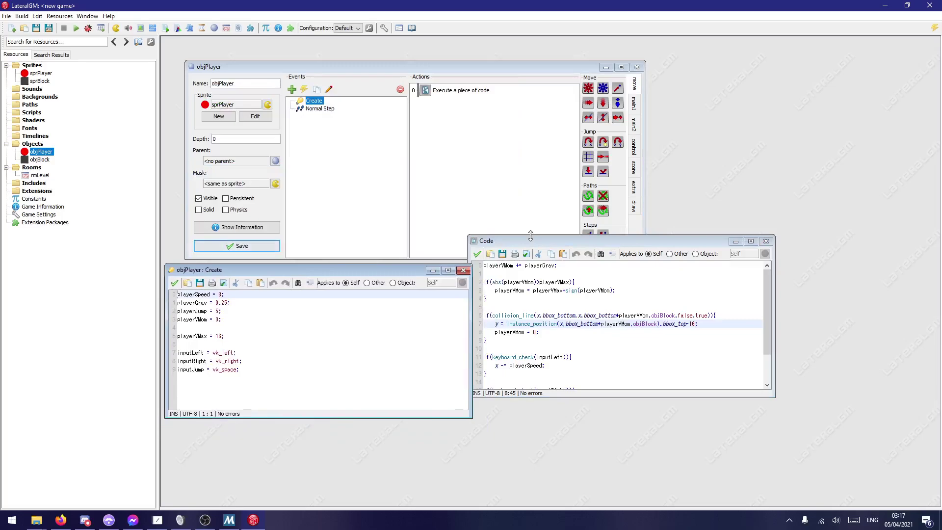
left_click_drag(531, 242, 570, 264)
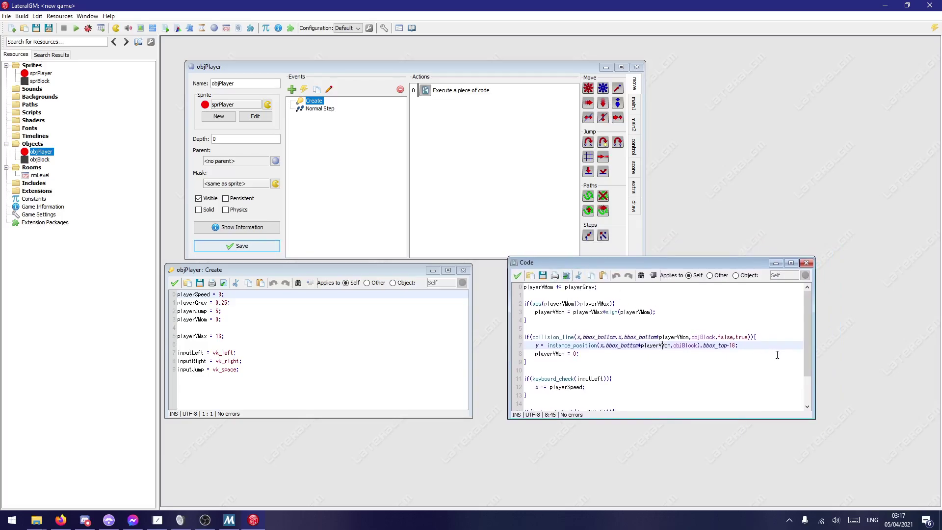
Step: Start a new if( statement below the floor collision block, and cut the copied collision_line call back out of it
left_click(738, 337)
left_click(532, 337)
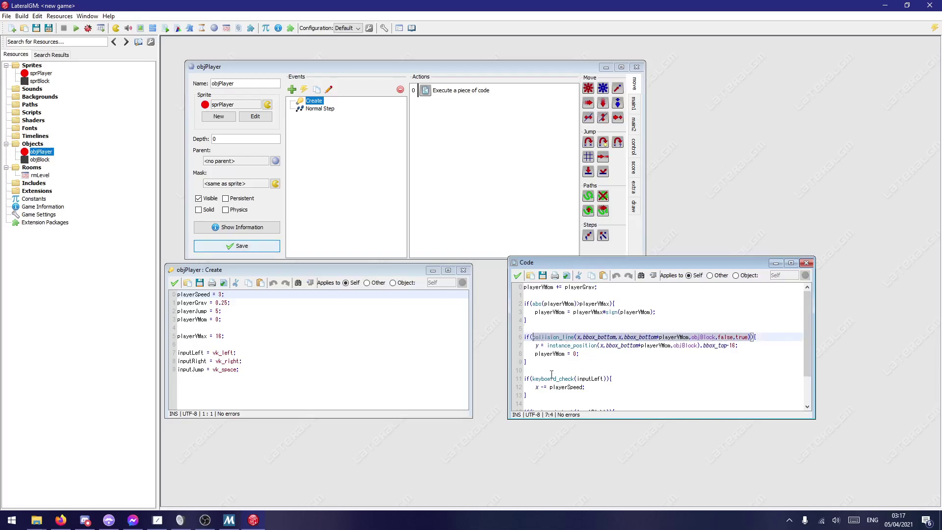
left_click(579, 369)
key("Return")
key("Return")
key("Up")
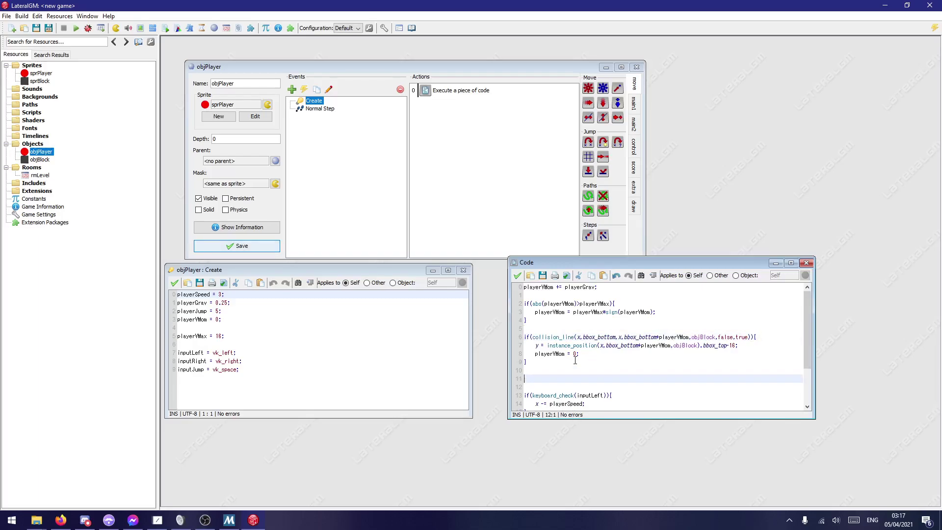
type("if(")
type("collision_line(x,bbox_bottom,x,bbox_bottom+playerVMom,objBlock,false,true)")
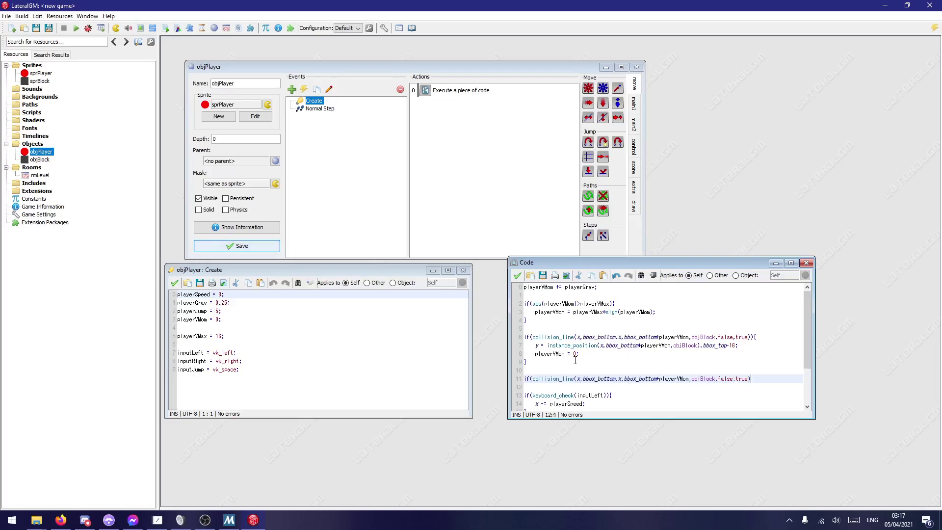
left_click(532, 379, "shift")
key("ctrl+x")
Step: Insert an empty line for a new statement between the playerVMax cap and the collision_line block
left_click(542, 329)
key("Return")
key("Return")
key("Up")
type("ground")
key("BackSpace")
key("BackSpace")
key("BackSpace")
key("BackSpace")
Step: Add onGround = false; at the end of the Create code, after a blank line
left_click(253, 342)
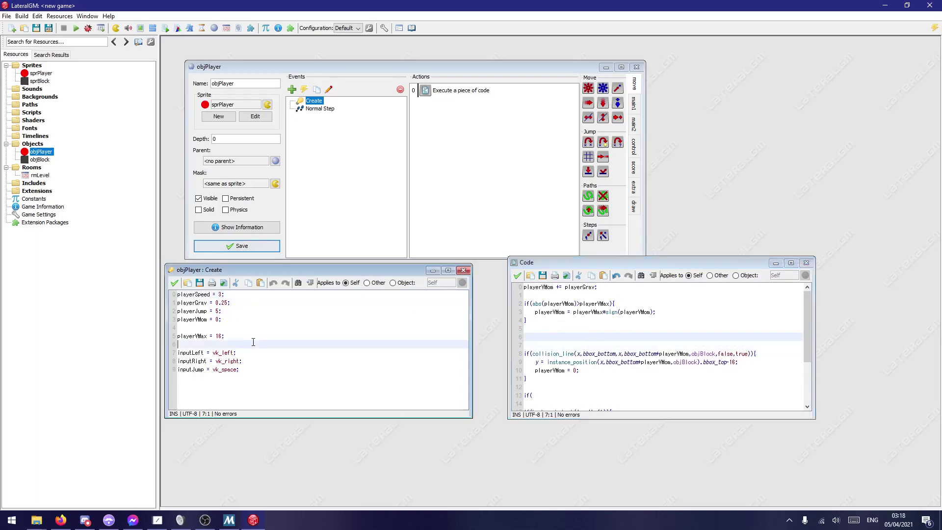
key("Down")
key("Down")
key("Down")
key("End")
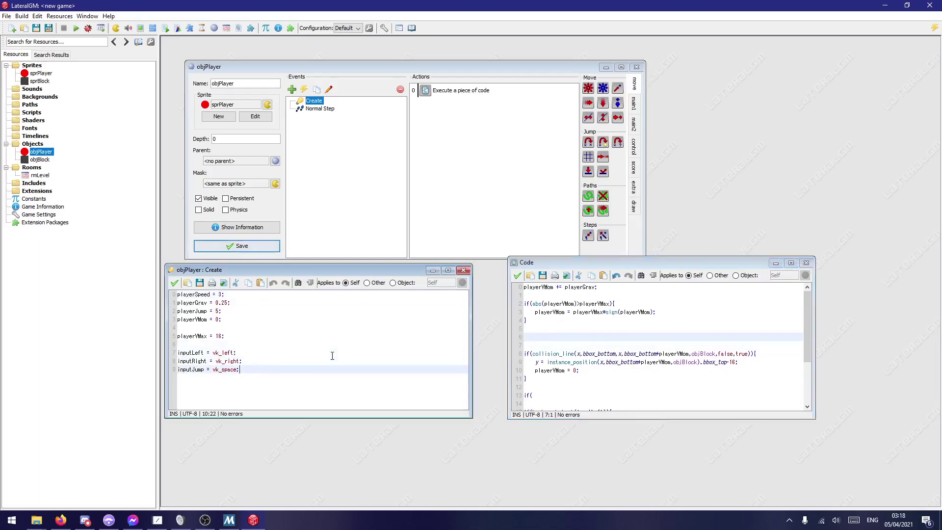
key("Return")
key("Return")
type("onGro")
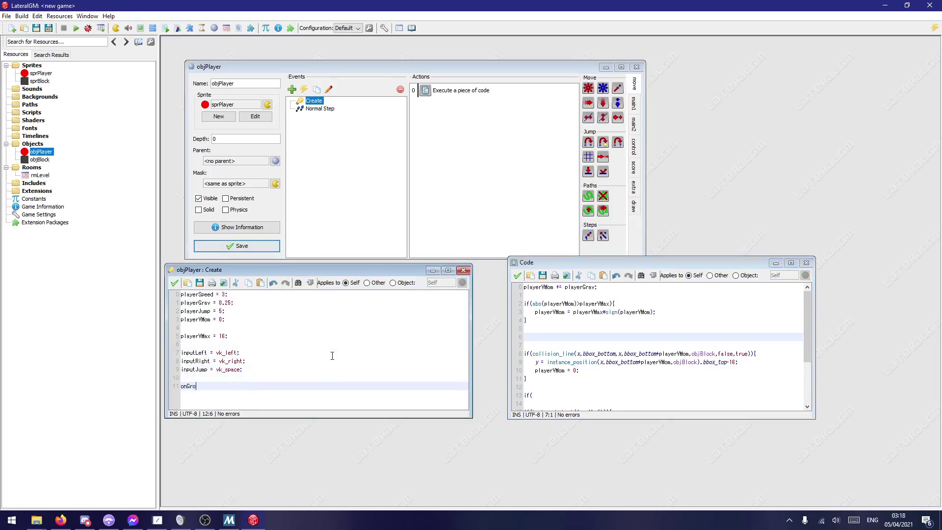
type("und = false;")
Step: On the empty line above the floor collision block, assign the cut collision_line call to onGround
left_click(575, 342)
type("onGround =")
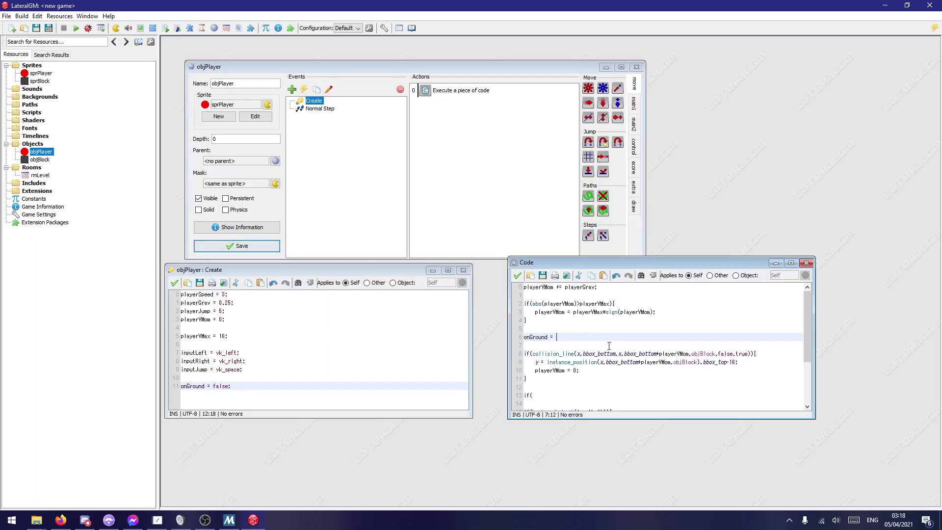
key("ctrl+v")
type(";")
Step: Replace the collision_line condition of the floor collision block with onGround
left_click_drag(532, 354, 752, 354)
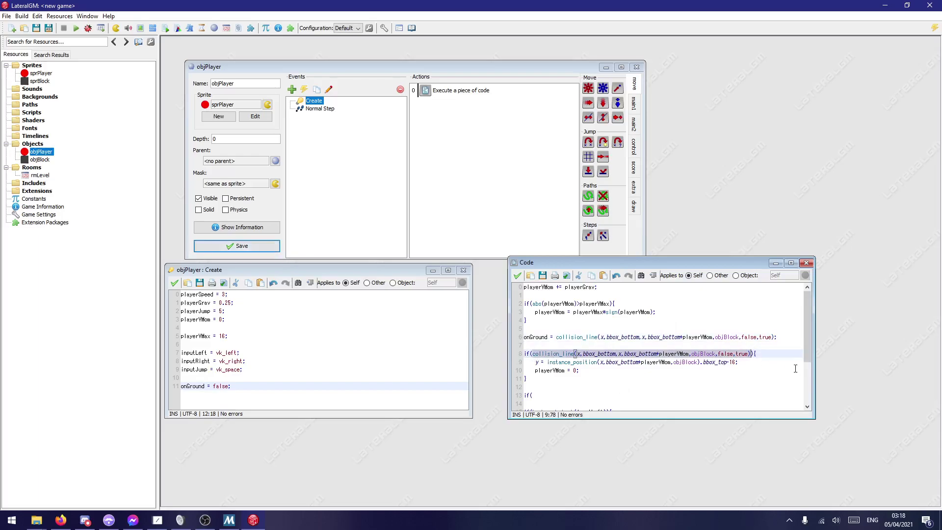
type("onGroun")
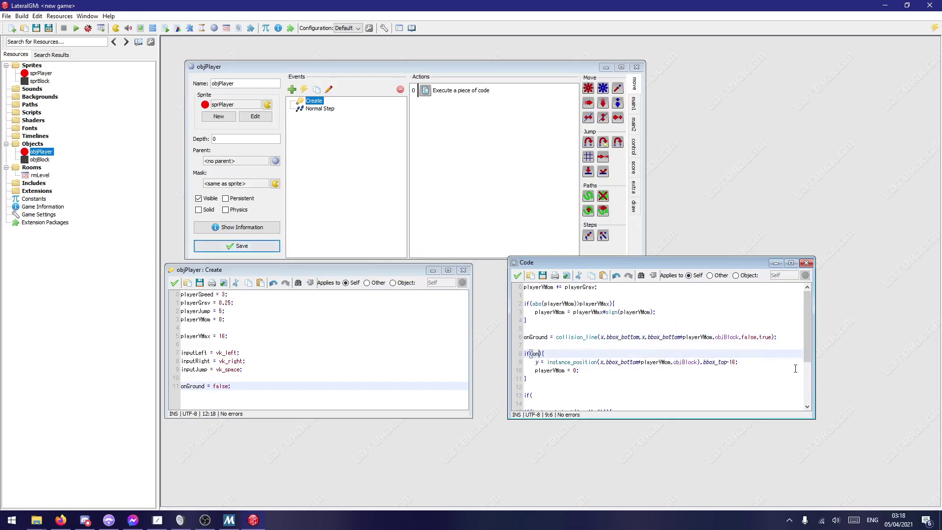
type("d")
Step: Complete the unfinished if statement as if(onGround || playerVMom==0) with an empty braced body, and place the cursor inside it
left_click(564, 395)
type("onGround ||")
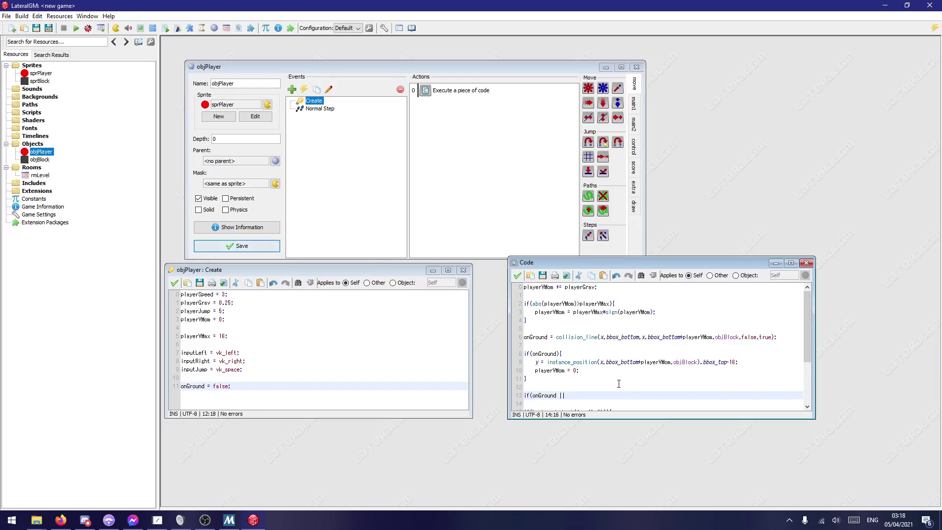
type(" player")
type("VMom")
type("om")
type("==0){")
key("Return")
key("Return")
type("}")
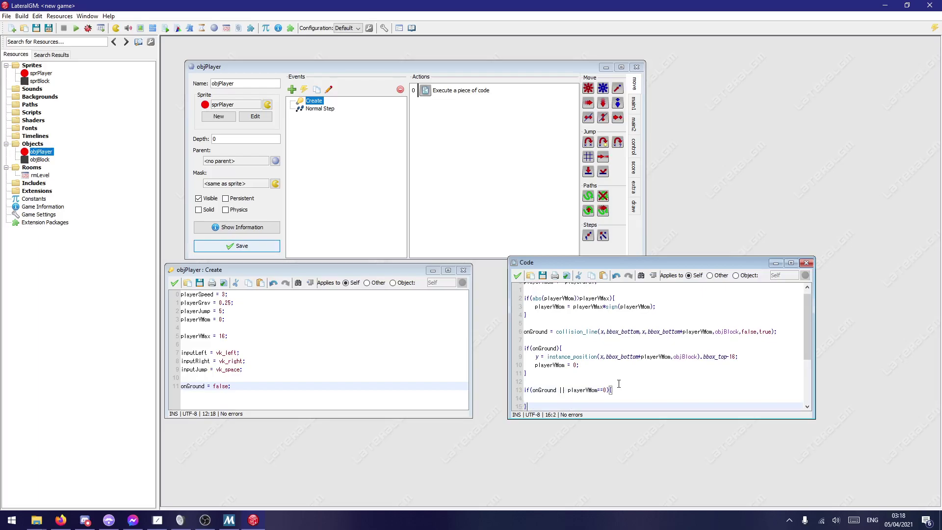
left_click(595, 398)
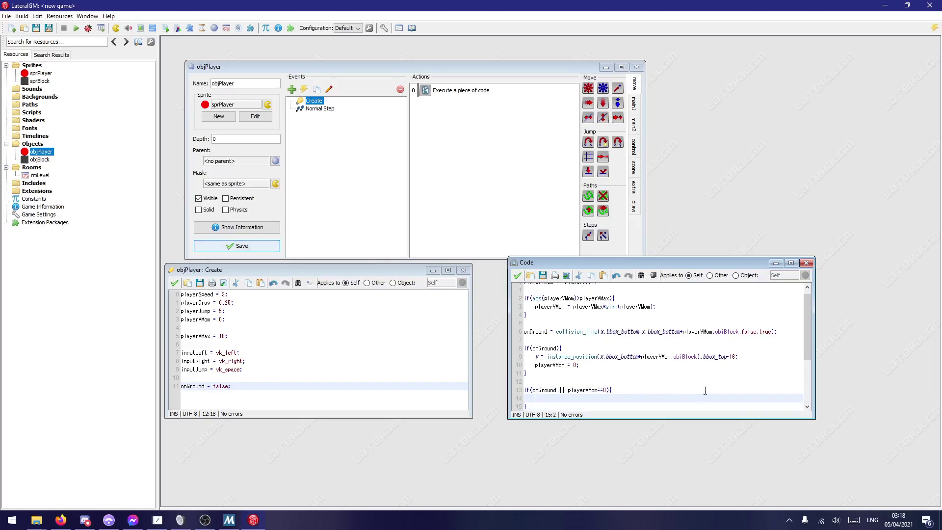
Step: Restore the floor collision block's condition by copying the collision_line call from the onGround assignment over onGround
scroll(653, 348, "down", 2)
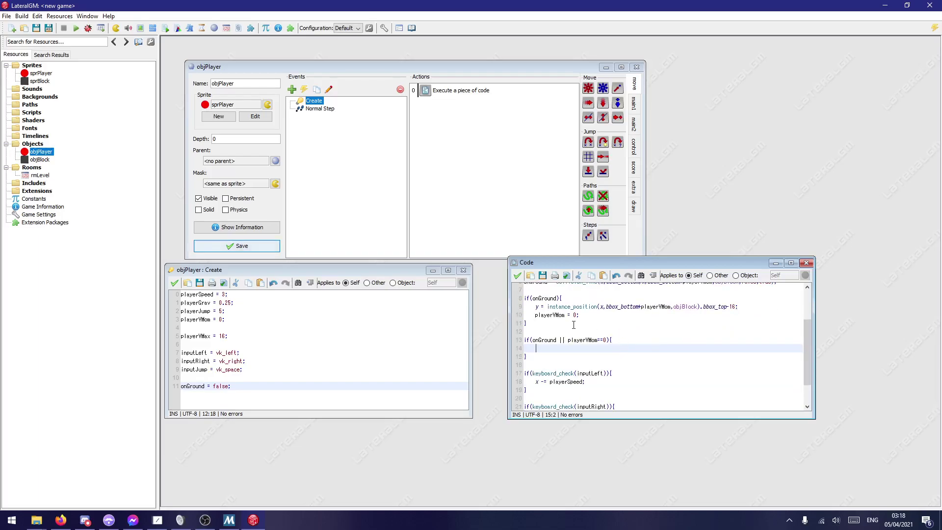
scroll(573, 325, "up", 2)
scroll(573, 325, "down", 2)
scroll(573, 324, "up", 1)
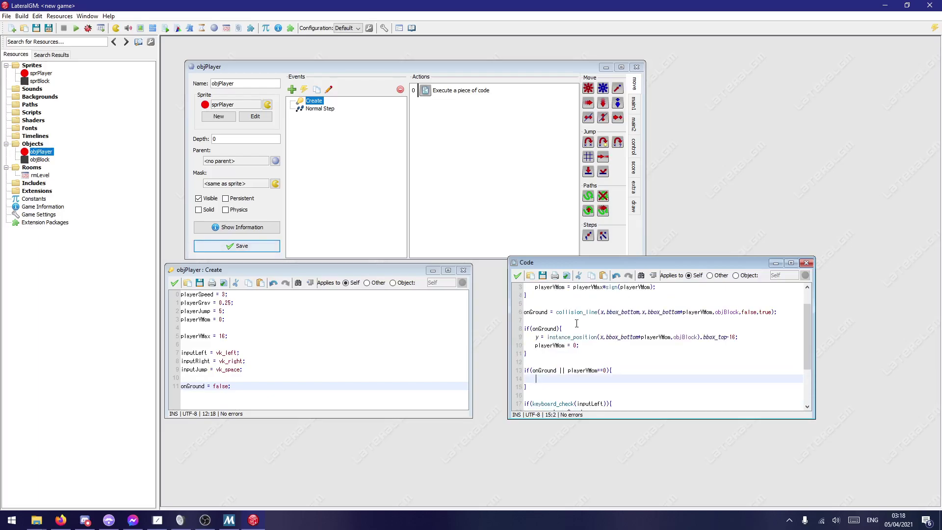
left_click_drag(609, 371, 533, 370)
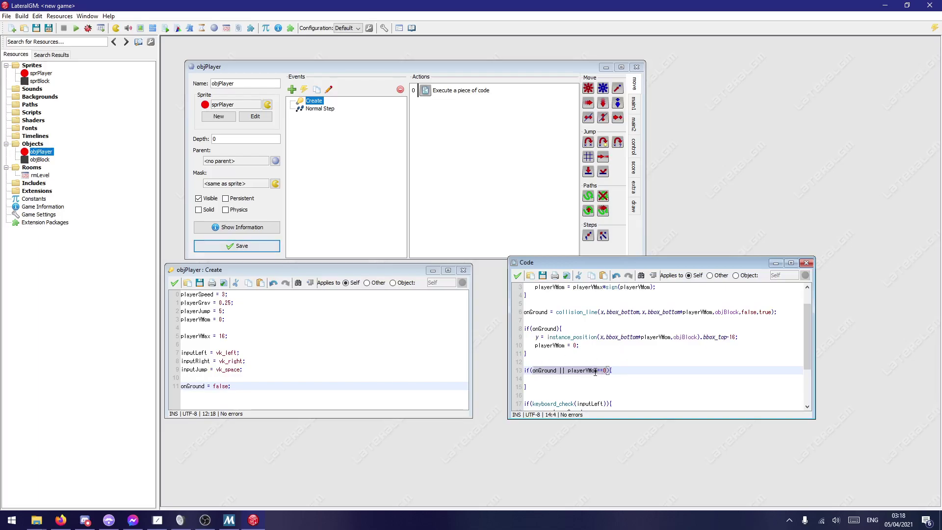
left_click(595, 371)
left_click_drag(556, 312, 773, 312)
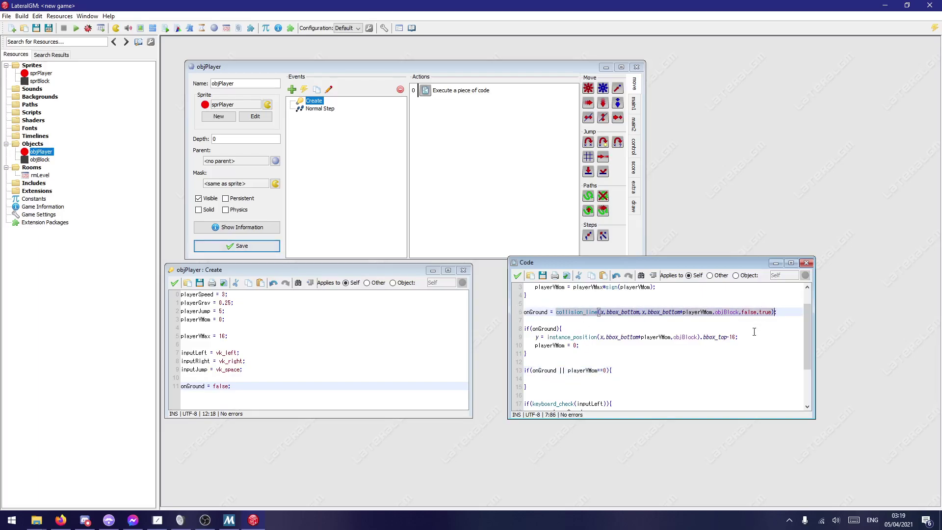
key("ctrl+c")
double_click(545, 328)
key("ctrl+v")
left_click(760, 347)
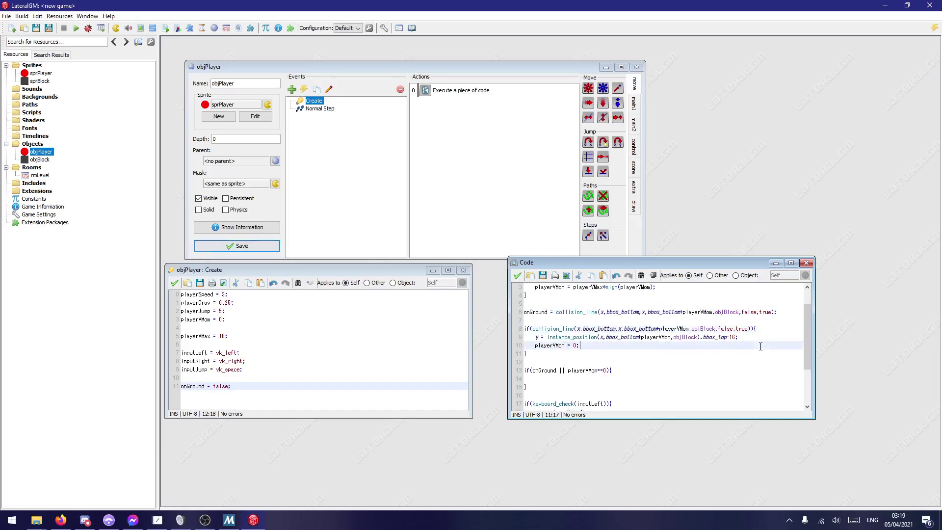
Step: Extend the onGround assignment with || playerVMom = 0 after its collision_line call
left_click(774, 312)
type("&& ")
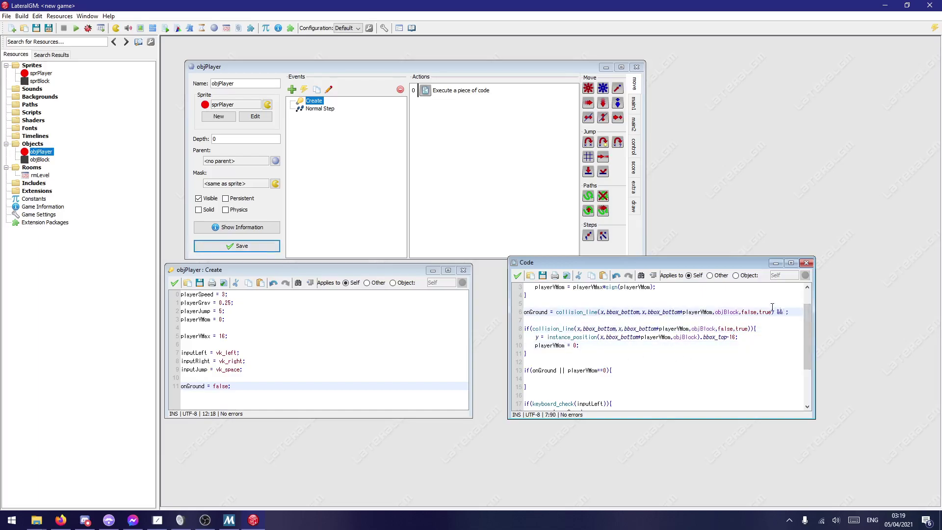
type("playerVMo")
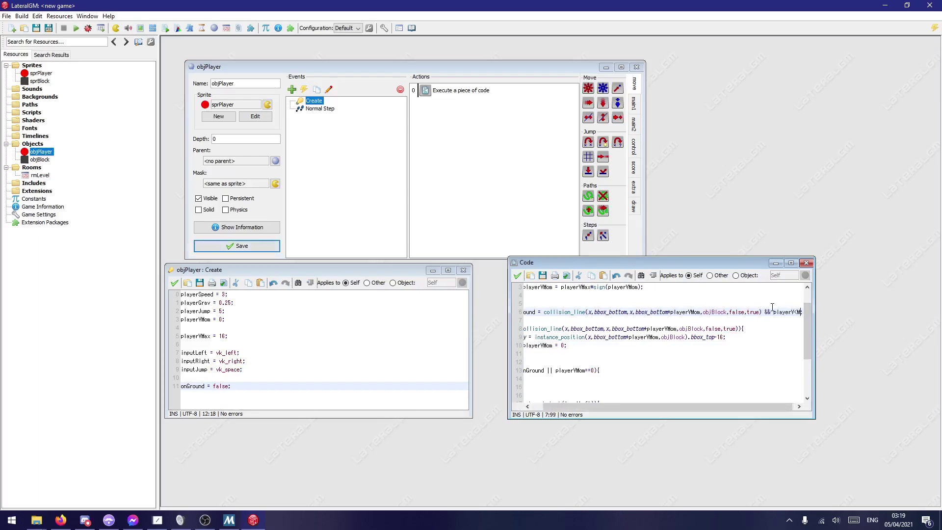
type("m = 0;")
left_click(756, 312)
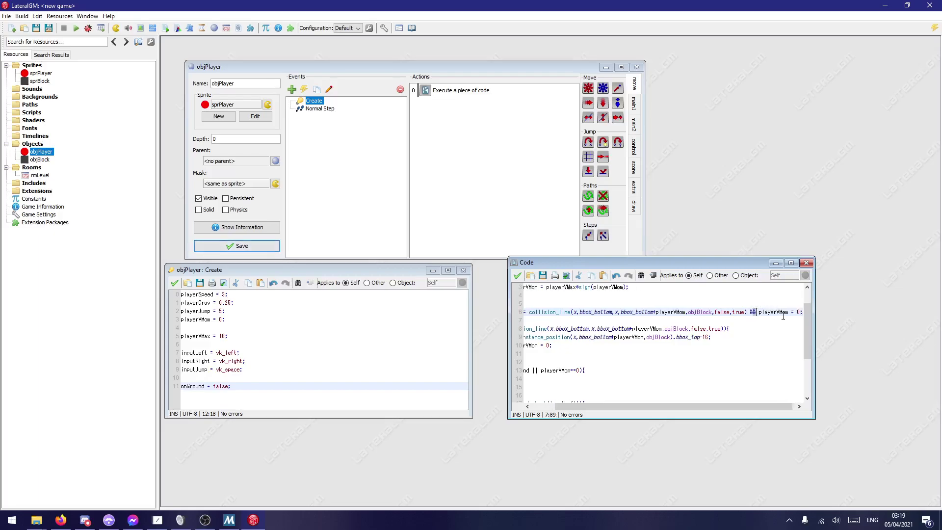
key("BackSpace")
key("BackSpace")
type("||")
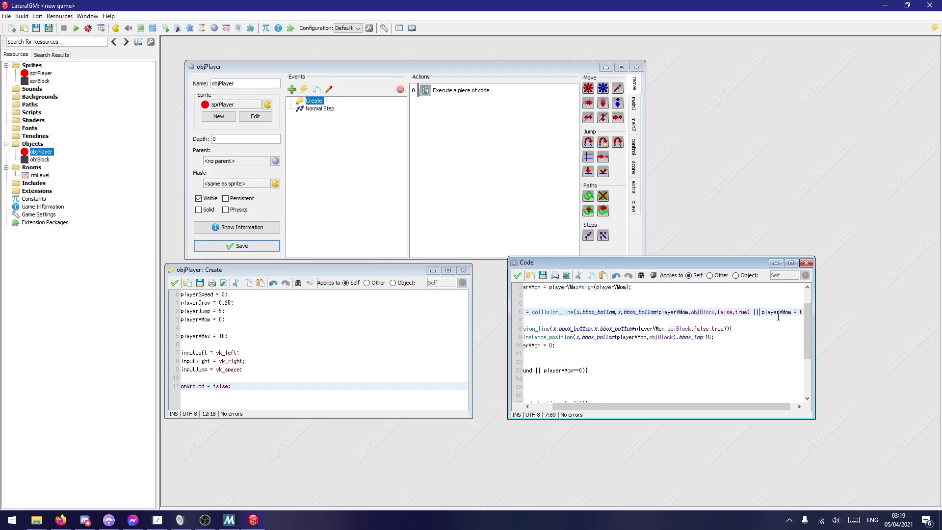
Step: Replace the condition of the empty if block with keyboard_check_pressed(inputJump) && onGround
mouse_move(710, 407)
left_mouse_down()
mouse_move(624, 397)
mouse_move(718, 402)
left_mouse_up()
scroll(638, 344, "down", 3)
scroll(564, 373, "up", 4)
left_click(528, 407)
scroll(529, 388, "down", 1)
left_click(532, 371)
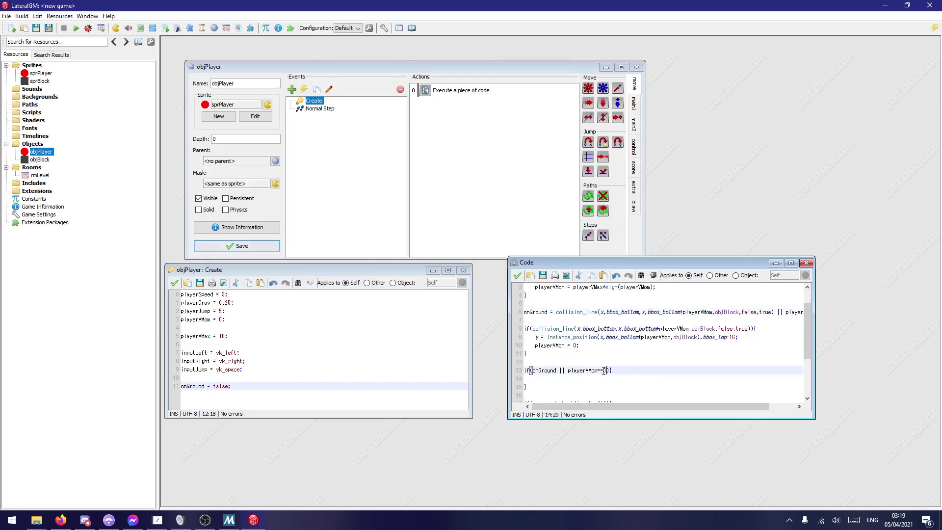
key("Left")
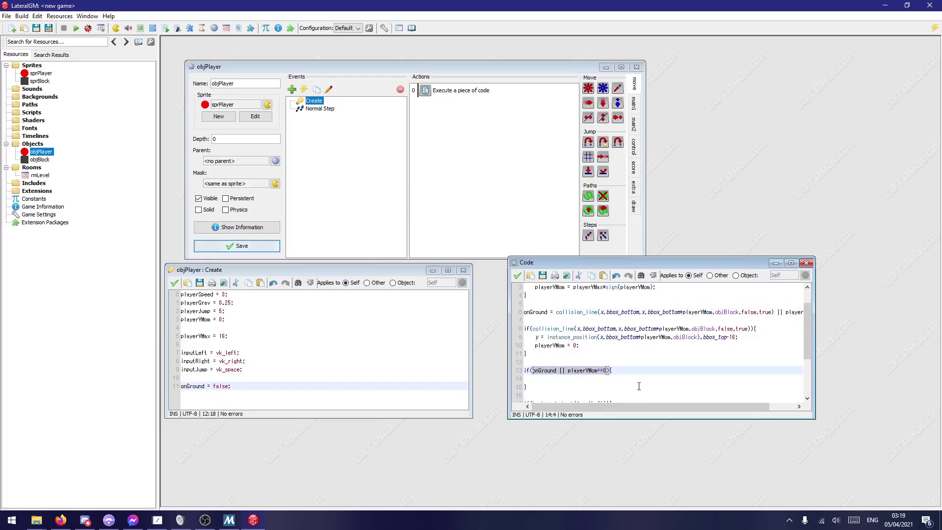
type("keyboard_chec")
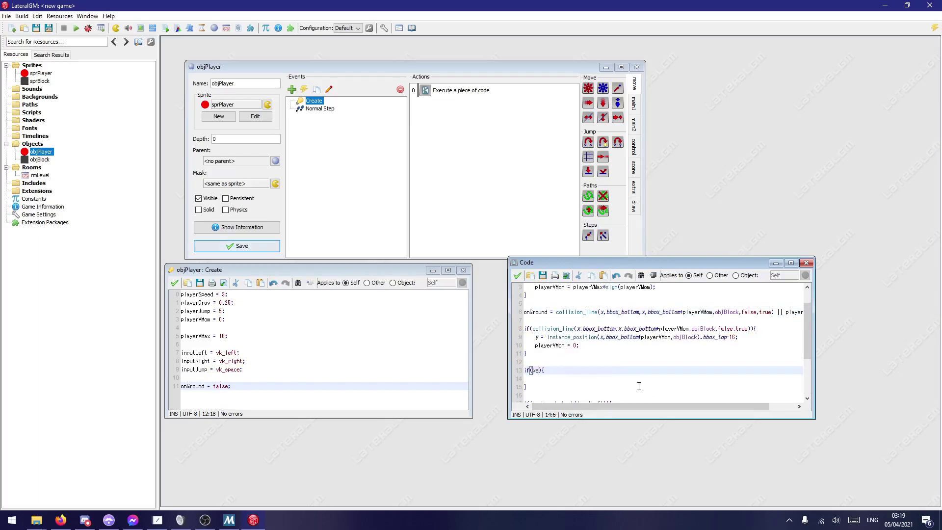
type("k_pressed")
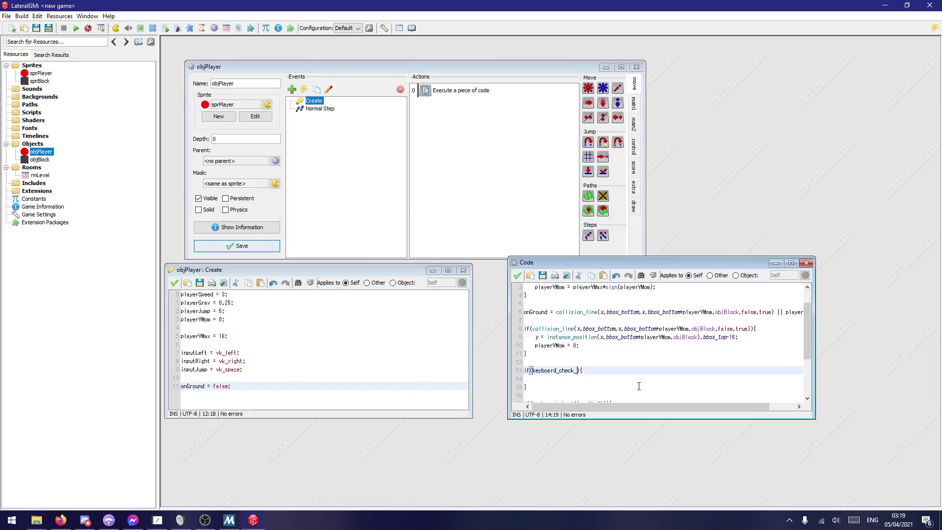
type("(")
type("inputJum")
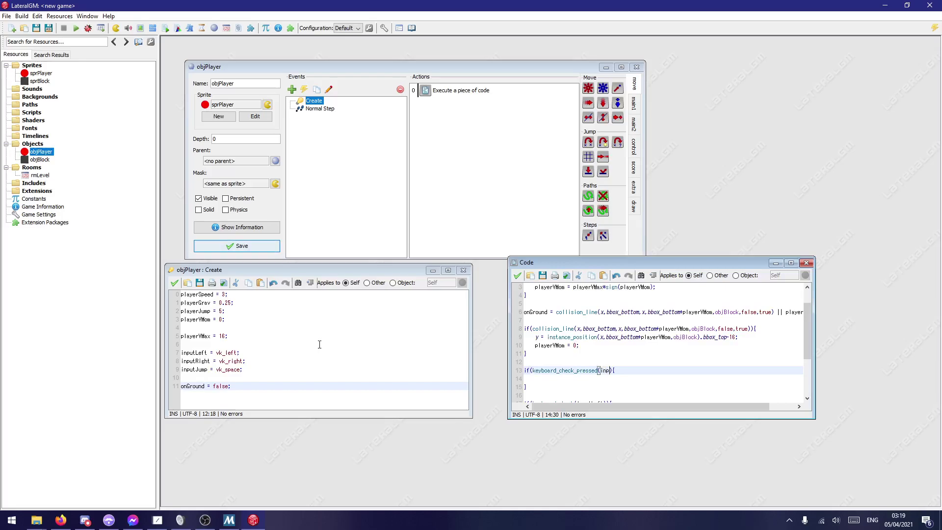
type("p) && onGround")
Step: Fill the jump block's body with playerVMom = playerJump;
key("Down")
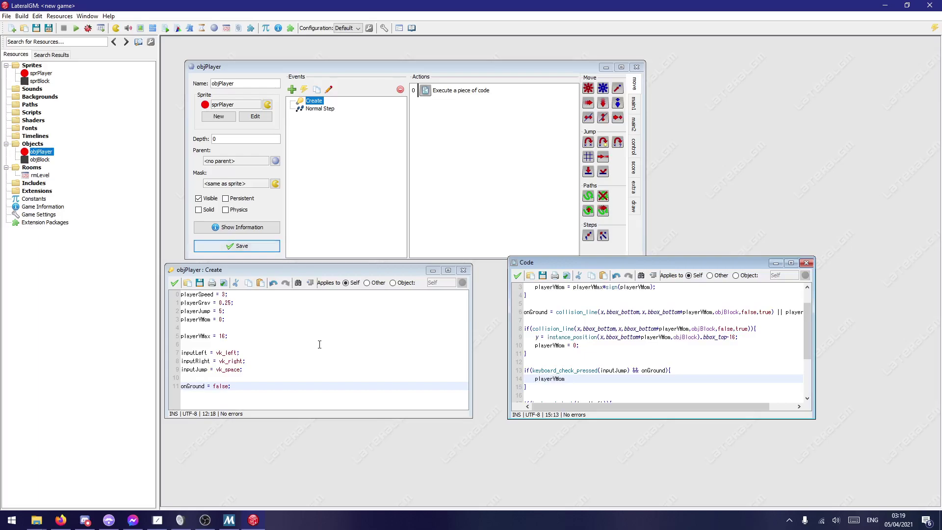
type("playerVMom = playuerJu")
key("BackSpace")
key("BackSpace")
key("BackSpace")
key("BackSpace")
type("rJump;")
scroll(699, 354, "down", 2)
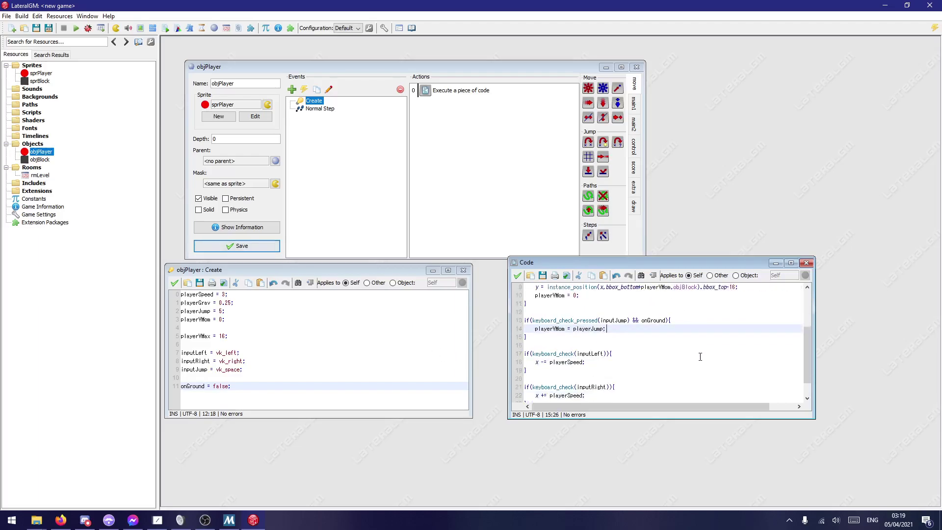
scroll(699, 354, "down", 1)
scroll(693, 349, "up", 2)
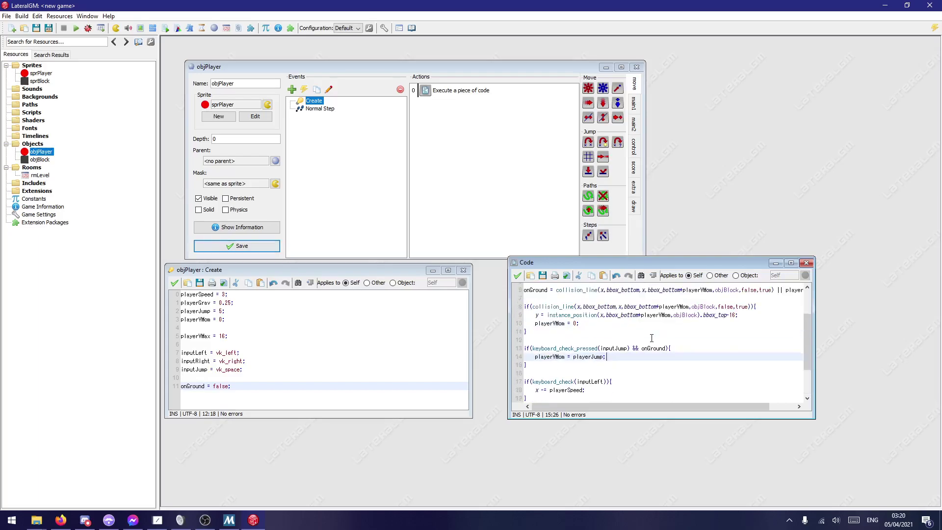
left_click(611, 348)
left_click(650, 348)
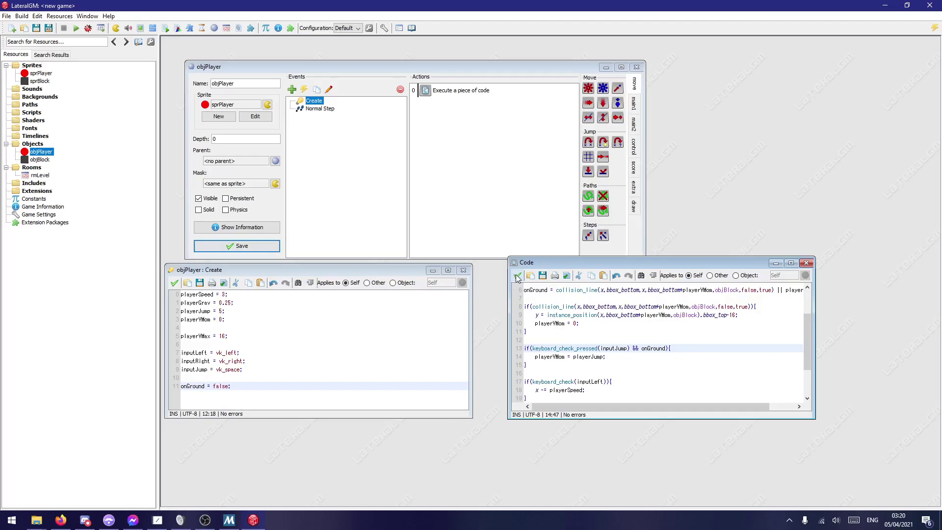
Step: Save both code windows and objPlayer, then test-run the game and close it
left_click(517, 275)
left_click(173, 283)
left_click(236, 246)
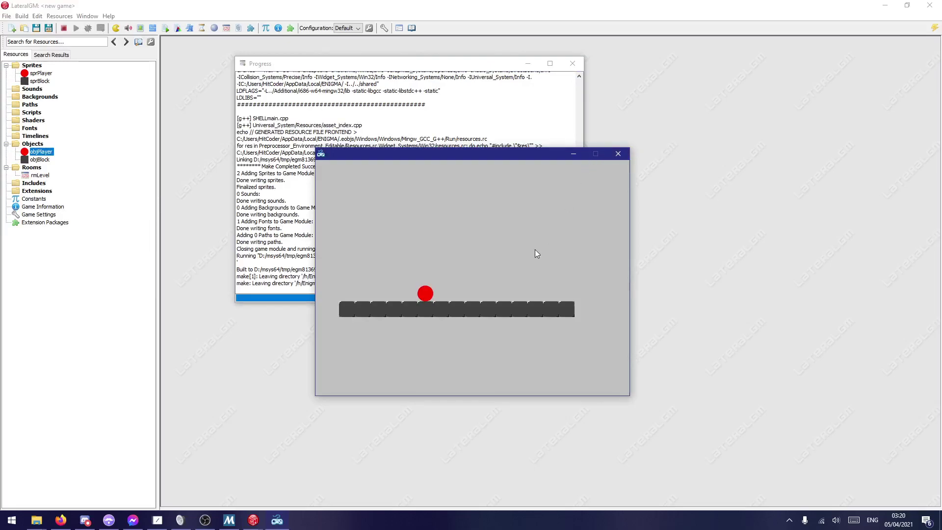
left_click(616, 154)
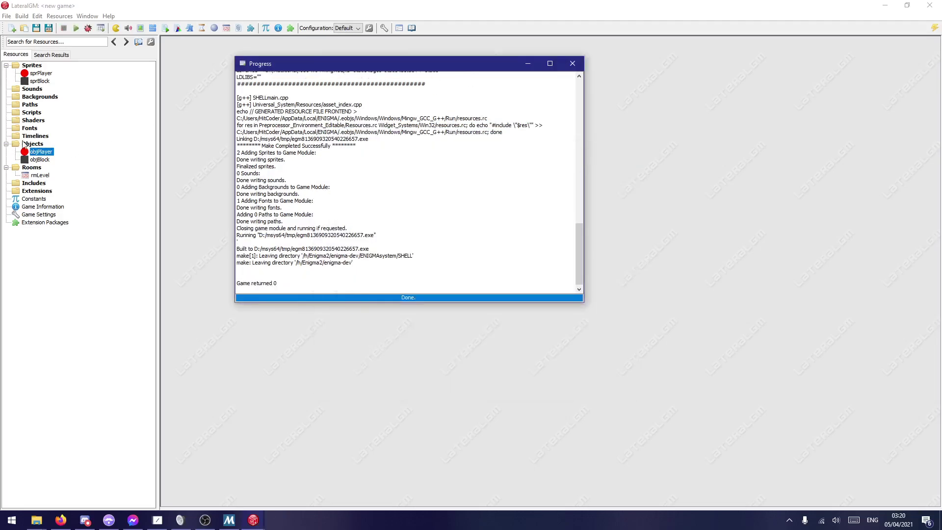
Step: Reopen objPlayer's Normal Step code and change the jump assignment to playerVMom = -playerJump
double_click(46, 155)
left_click(348, 143)
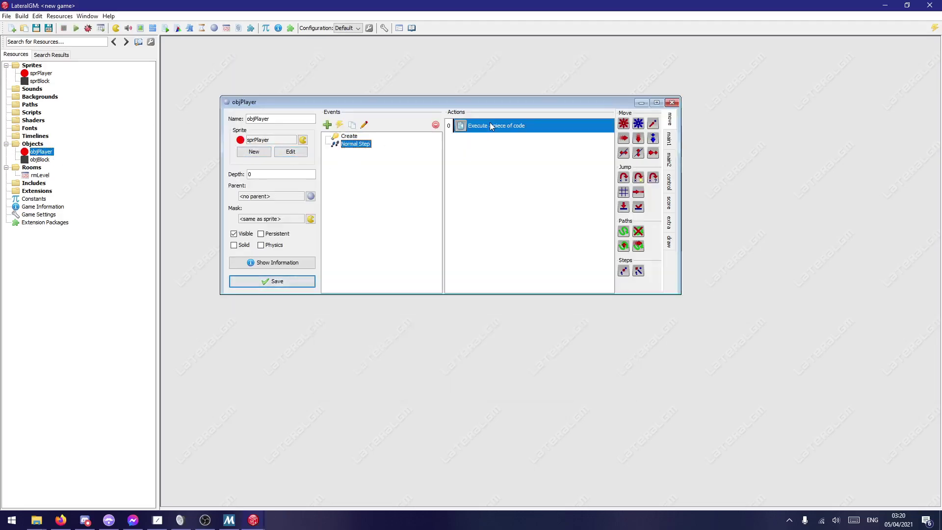
double_click(486, 126)
scroll(385, 146, "down", 1)
scroll(303, 201, "down", 1)
left_click(297, 205)
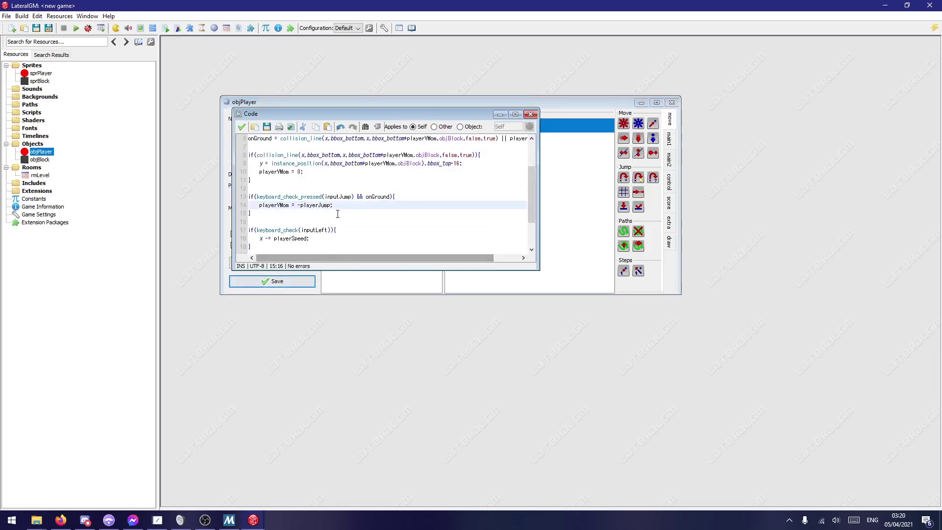
Step: Check the playerJump line in objPlayer's Create code, and save the Normal Step code and the object
left_click_drag(328, 112, 687, 234)
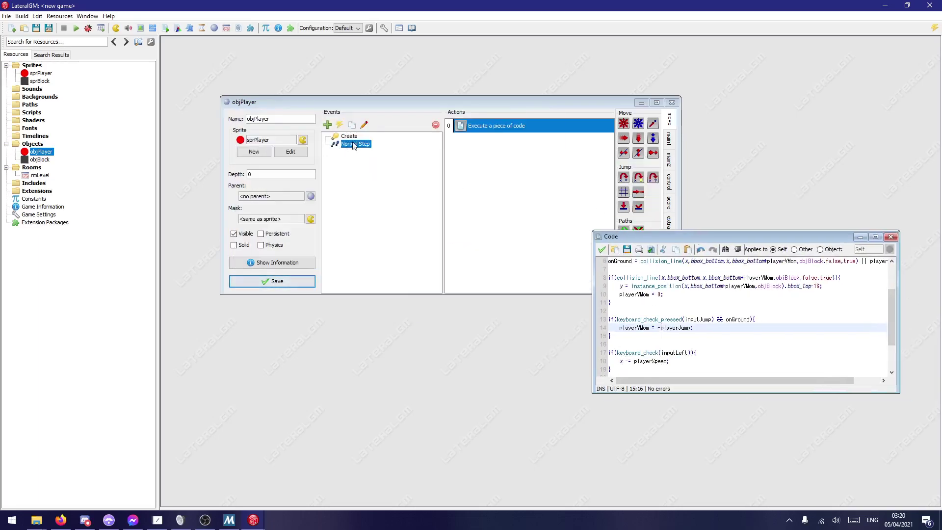
double_click(349, 136)
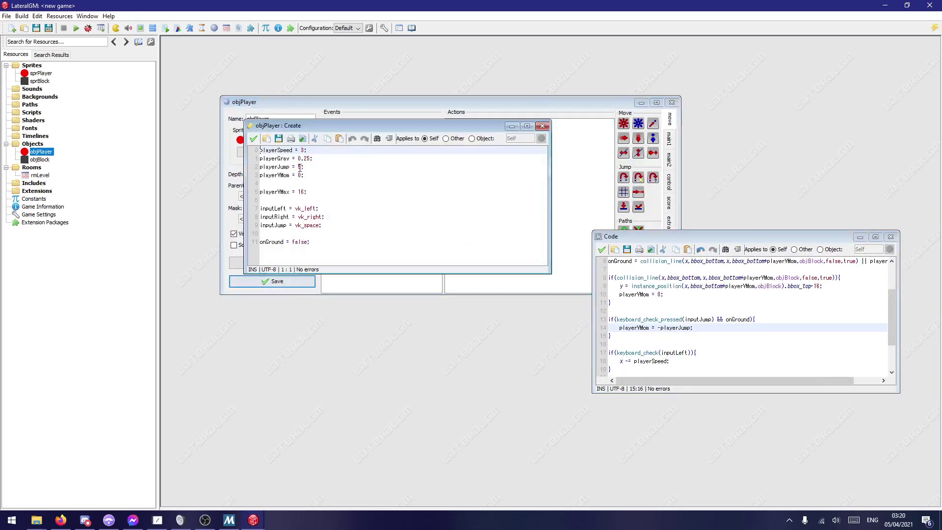
left_click(302, 167)
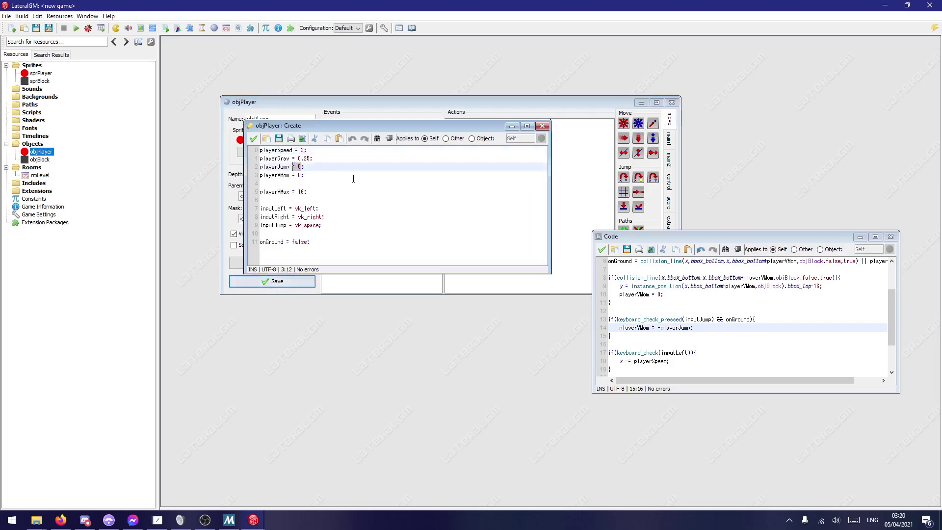
key("Down")
left_click(253, 138)
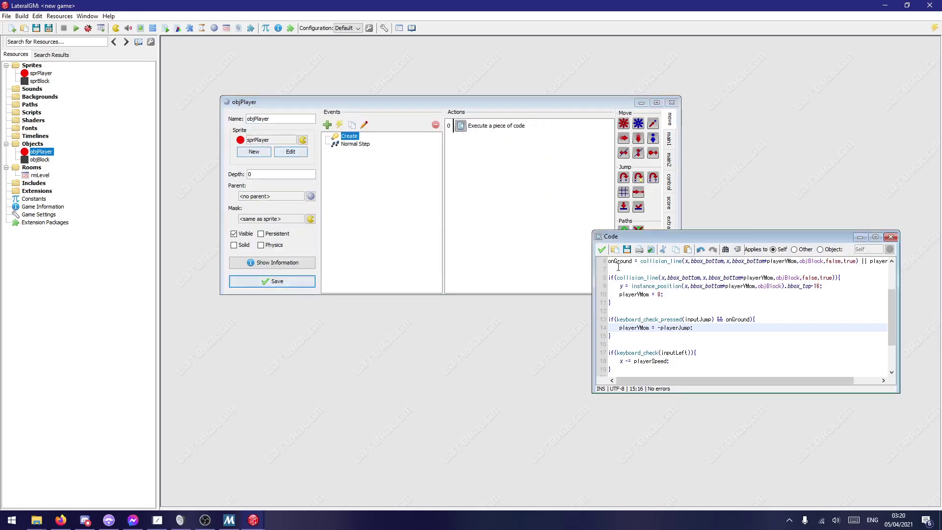
left_click(673, 332)
left_click(660, 329)
left_click(601, 249)
left_click(311, 283)
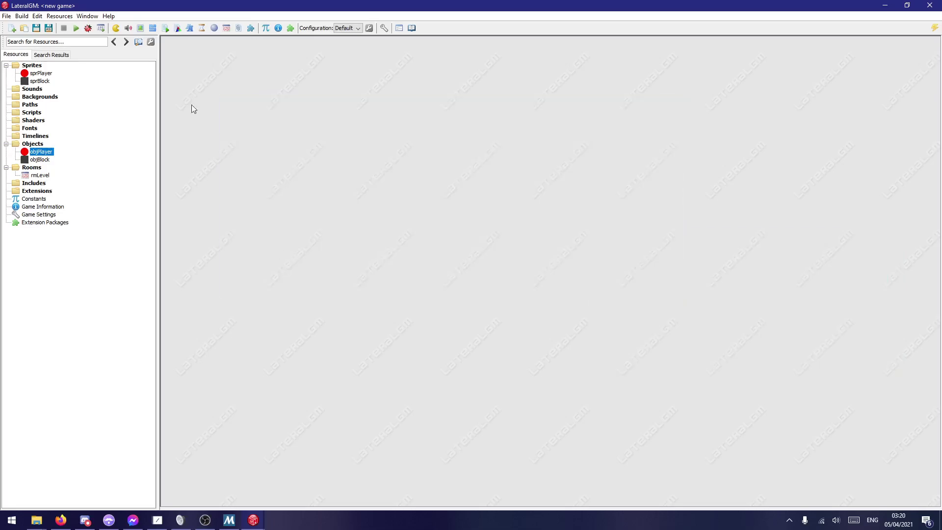
Step: Run the game, test the player's left and right movement and jumping on the block floor, and close it
left_click(76, 28)
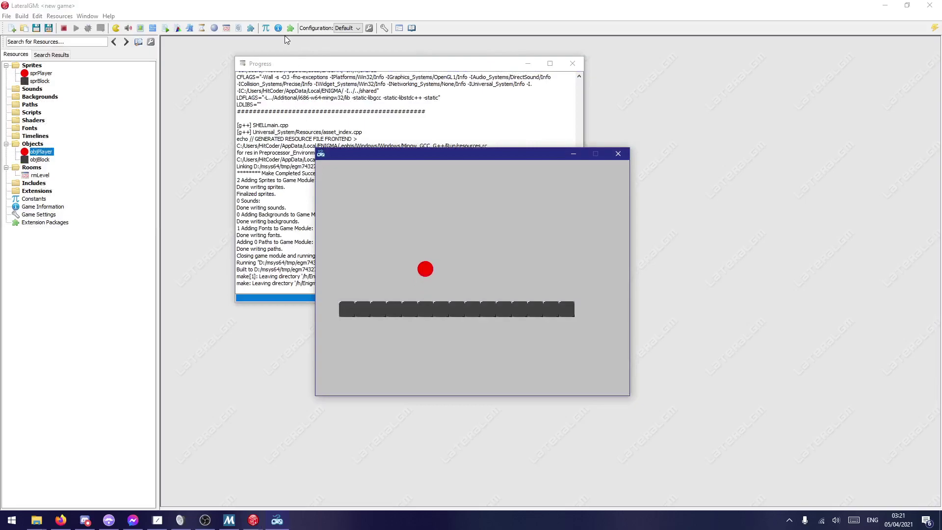
key("Left")
key("Right")
key("Left")
key("Right")
key("Left")
key("Right")
key("Left")
key("Right")
key("Up")
key("Up")
key("Left")
left_click(618, 154)
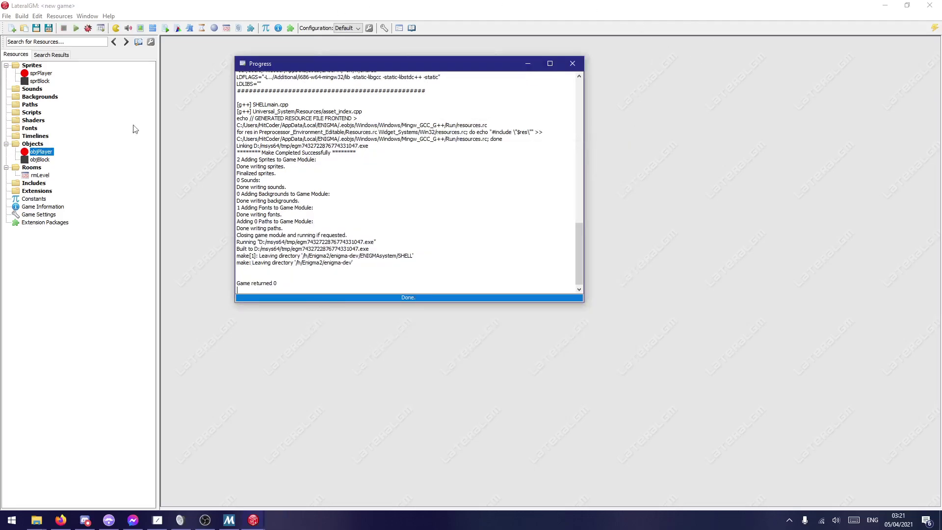
Step: In objPlayer's Normal Step code, replace keyboard_check_pressed in the jump condition with keyboard_check, and save the object
double_click(41, 152)
left_click(390, 179)
left_click(523, 167)
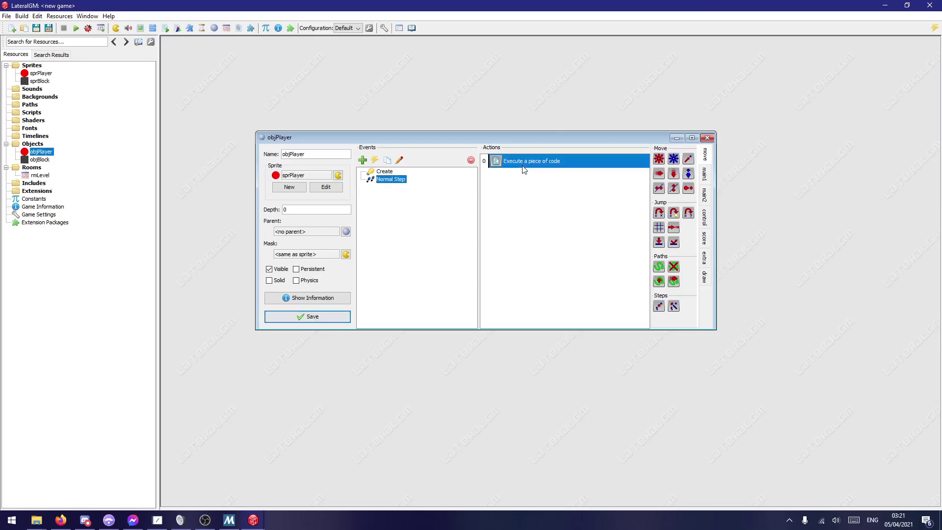
double_click(522, 167)
scroll(399, 216, "down", 2)
double_click(327, 232)
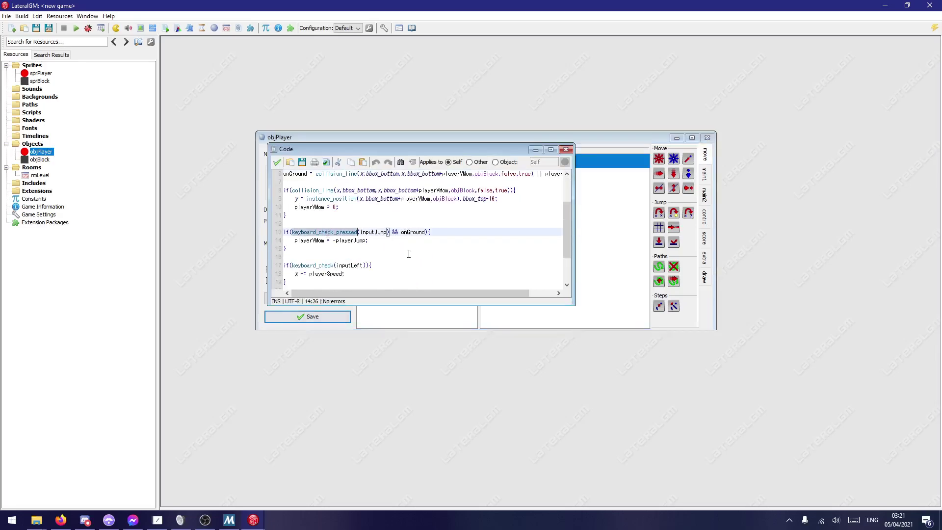
type("keyboard_check")
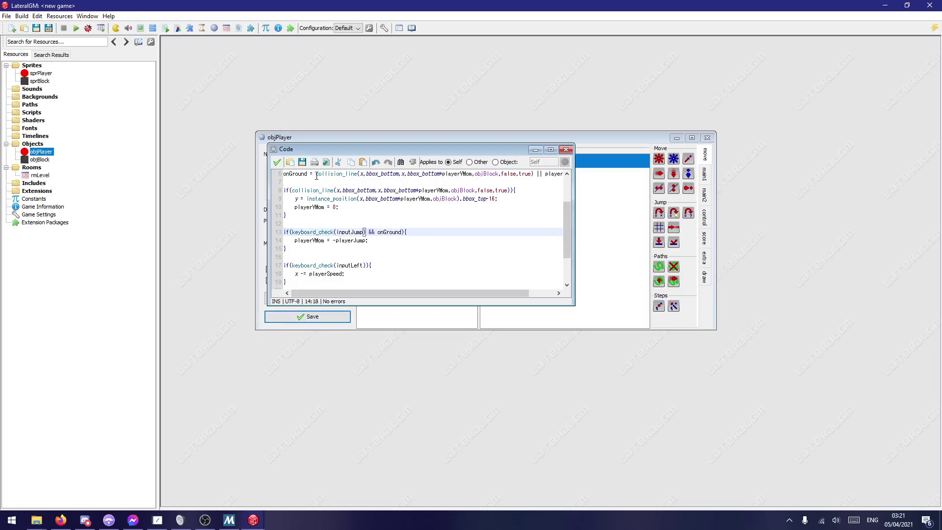
left_click(276, 162)
left_click(298, 317)
Step: Run the game again to test moving and jumping with the changed key check, and close it
left_click(101, 28)
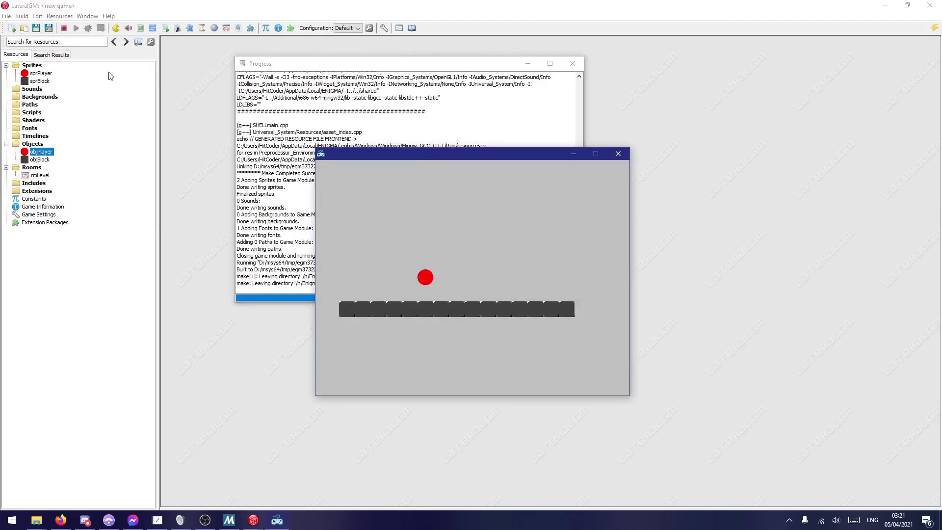
key("Left")
key("Up")
key("Right")
left_click(618, 154)
Step: Reopen objPlayer's Normal Step code and wrap playerVMom = 0 in the onGround assignment in parentheses
left_click(35, 151)
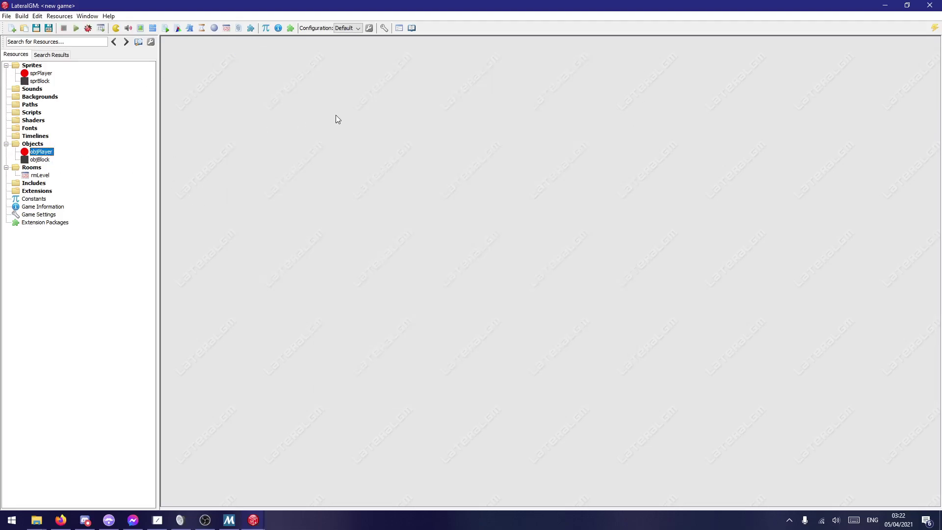
double_click(31, 155)
left_click(314, 86)
double_click(435, 69)
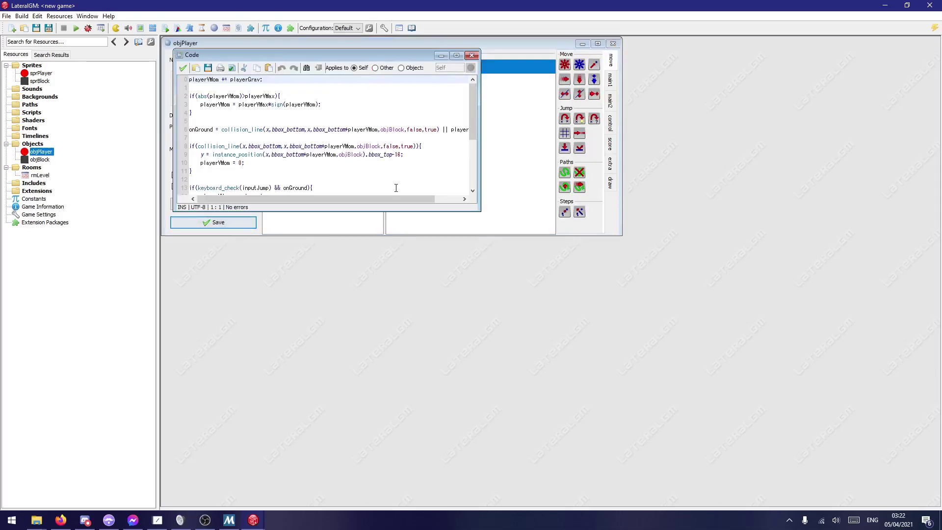
scroll(343, 169, "down", 2)
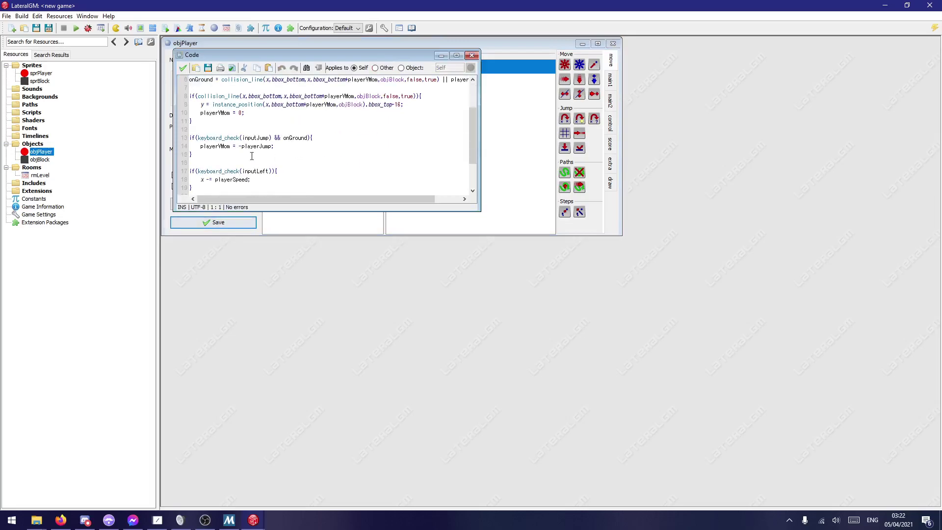
scroll(252, 156, "up", 2)
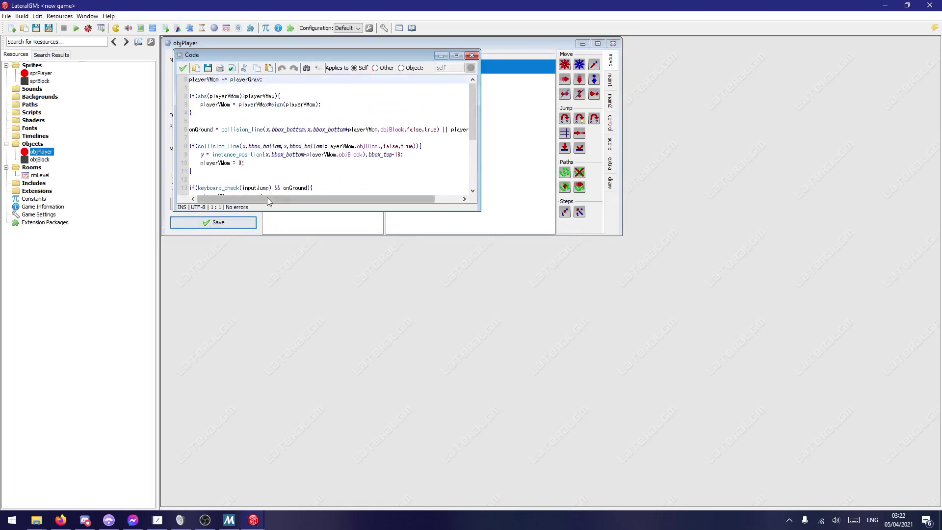
left_click_drag(269, 200, 295, 200)
left_click(462, 130)
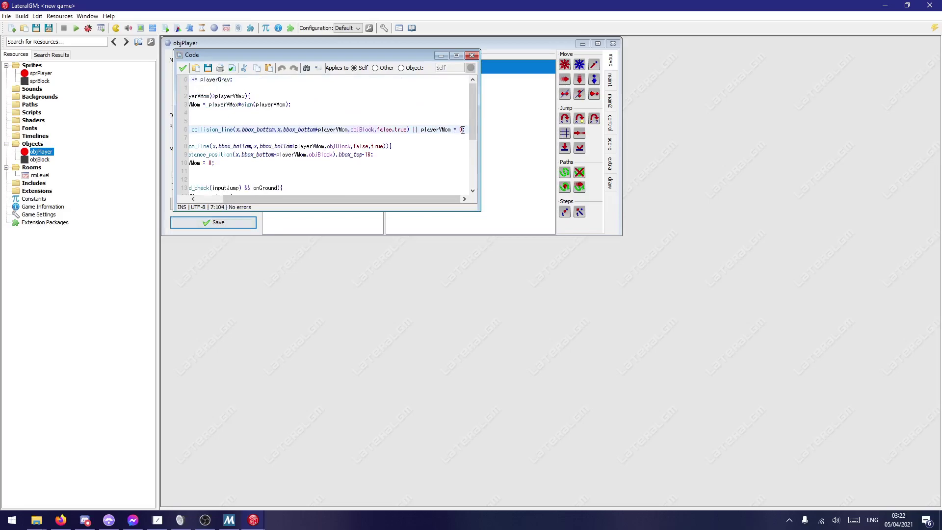
type("(")
key("End")
type(")")
Step: In the onGround assignment's parentheses, append && collision_line(x,bbox_bottom,x,bbox_bottom+playerVMom,objBlock,false,true) after playerVMom = 0, reusing the existing call
key("Left")
left_click(409, 129)
left_click_drag(409, 129, 222, 129)
scroll(254, 140, "right", 2)
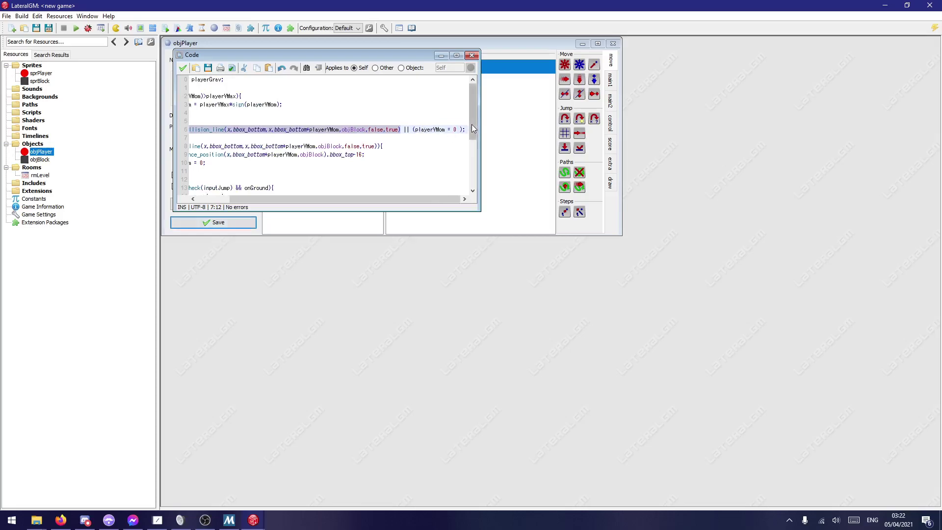
left_click(458, 129)
type("&& col")
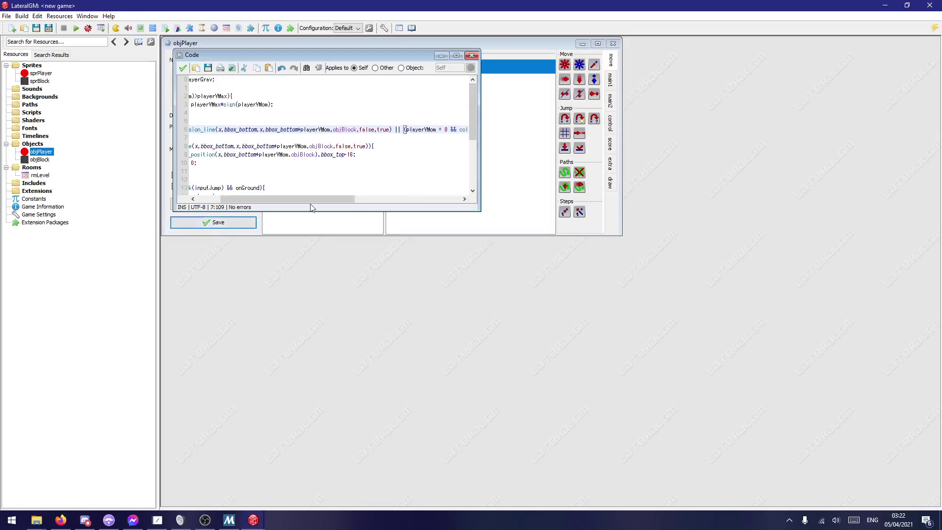
scroll(375, 201, "right", 2)
scroll(375, 200, "right", 3)
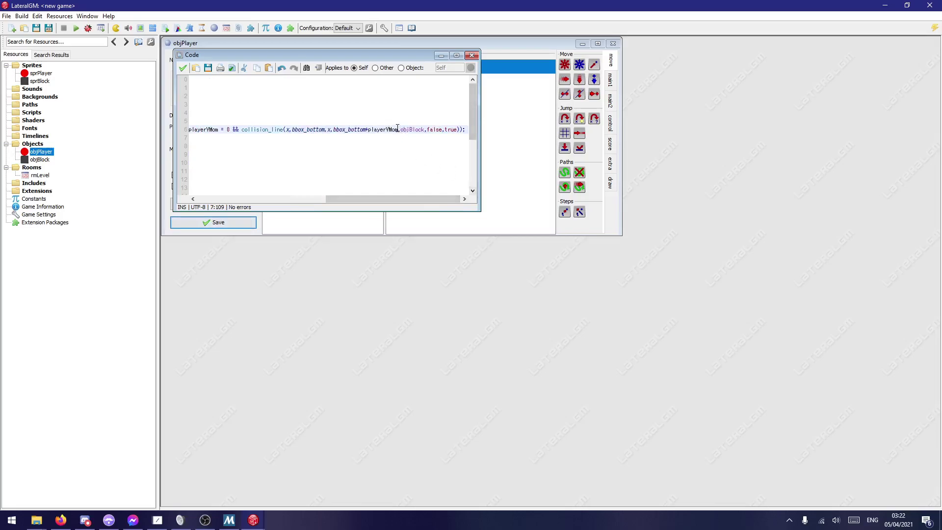
Step: Replace playerVMom with 1 in the added collision_line's bbox_bottom offset, and save the code and the object
key("shift+Left")
key("shift+Left")
key("shift+Left")
key("shift+Left")
key("shift+Left")
key("shift+Left")
key("shift+Left")
key("shift+Left")
key("shift+Left")
key("shift+Left")
type("1")
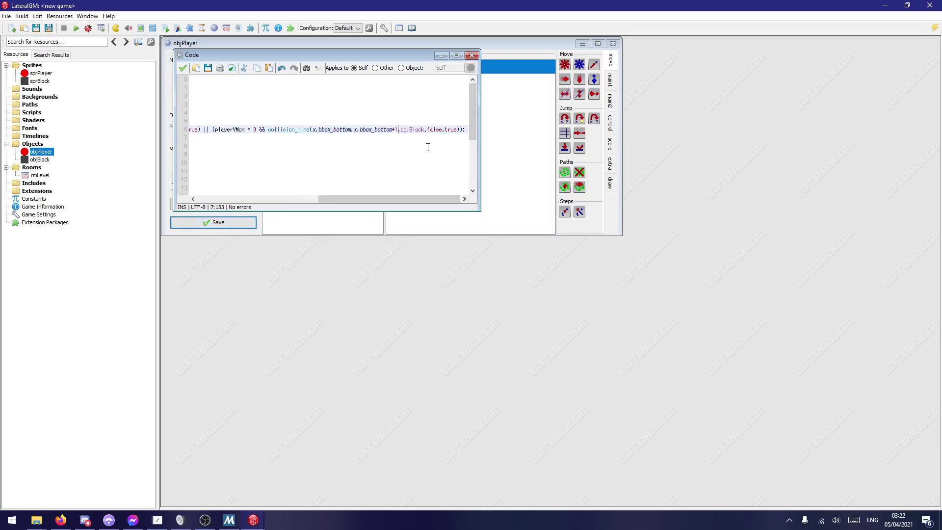
left_click(184, 69)
left_click(215, 222)
Step: Run the game and test the player's jumping and left and right movement with the refined onGround check
left_click(76, 28)
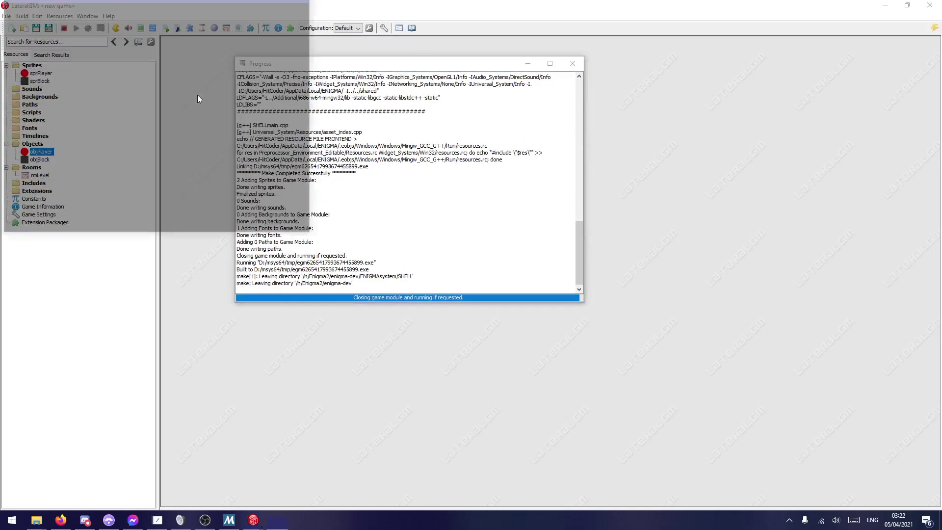
key("Up")
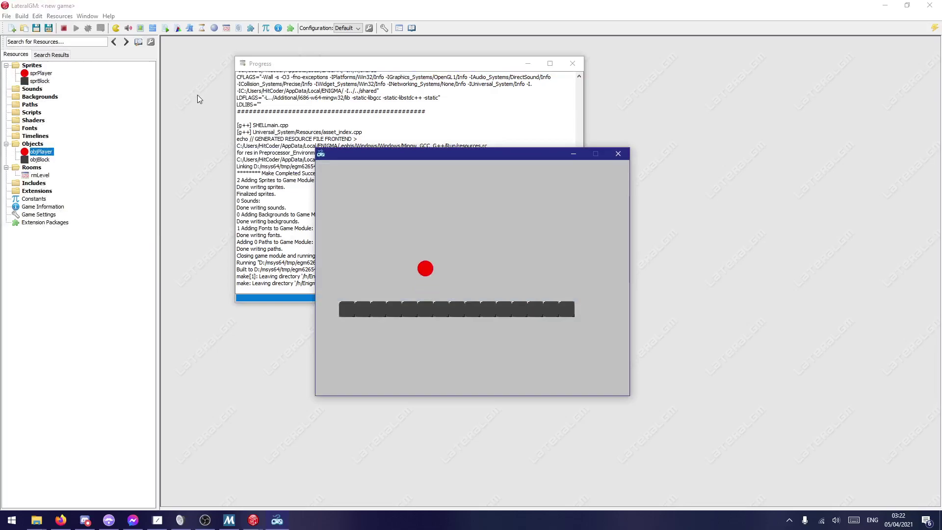
key("Left")
key("Right")
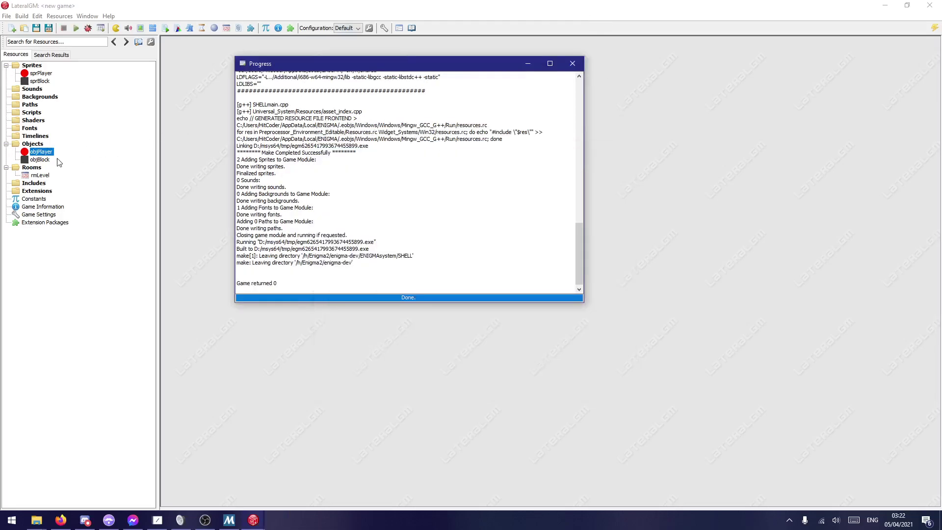
Step: Reopen objPlayer's Create code, set playerJump to 8, and save the code
double_click(43, 154)
left_click(315, 108)
left_click(313, 101)
double_click(463, 91)
double_click(259, 121)
type("8")
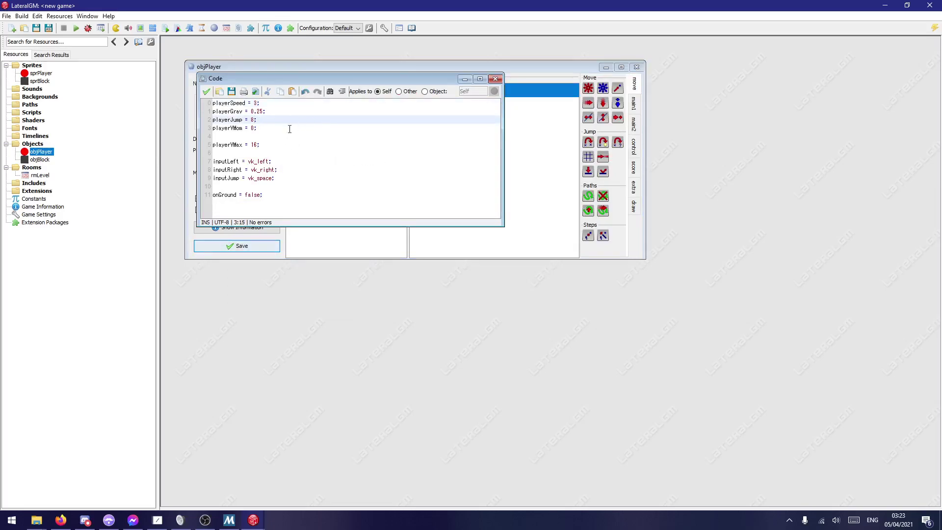
left_click(206, 92)
Step: In the Normal Step code, add an empty if(keyboard_check_released(inputJump)) block below the jump block
left_click(316, 108)
left_click(449, 90)
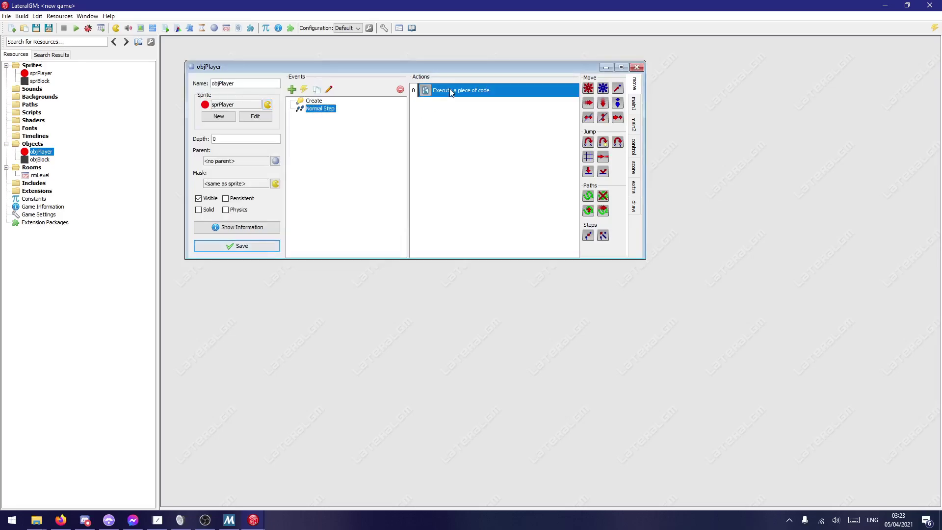
double_click(438, 92)
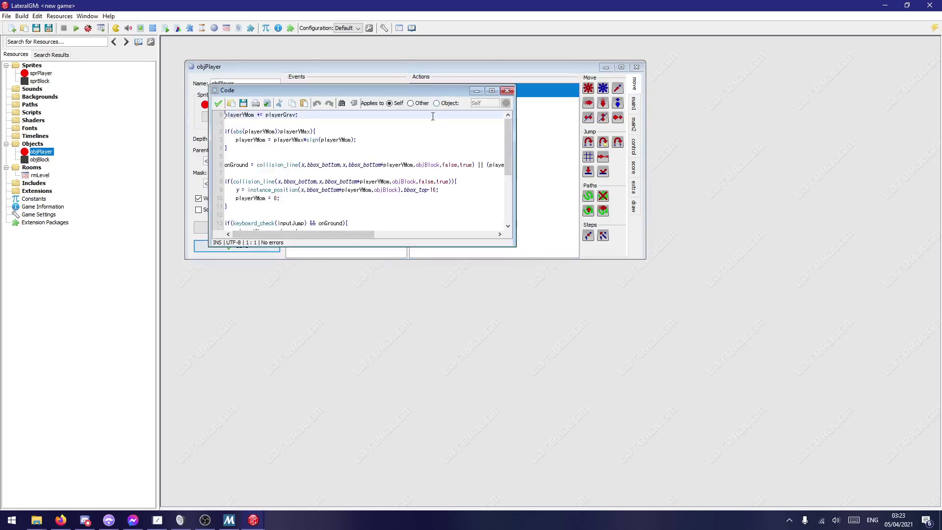
left_click_drag(513, 246, 685, 384)
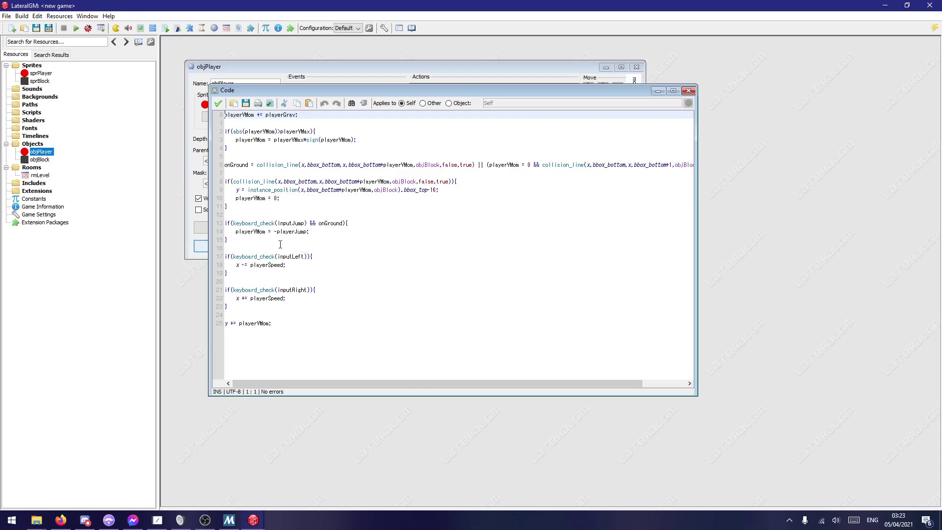
left_click(323, 241)
key("Return")
key("Return")
type("i")
type("f(kewyb")
type("yboard_check_releas")
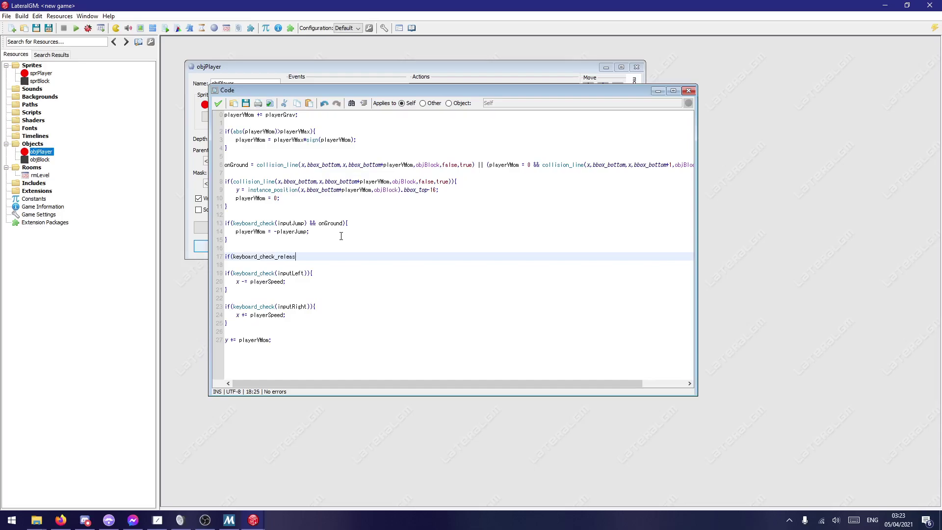
type("ed(inputJump)")
type("){")
key("Return")
key("Return")
type("}")
Step: Extend the released-jump condition with && playerVMom < 0
key("Up")
key("Up")
key("End")
key("Left")
key("Left")
key("Right")
type("&& ")
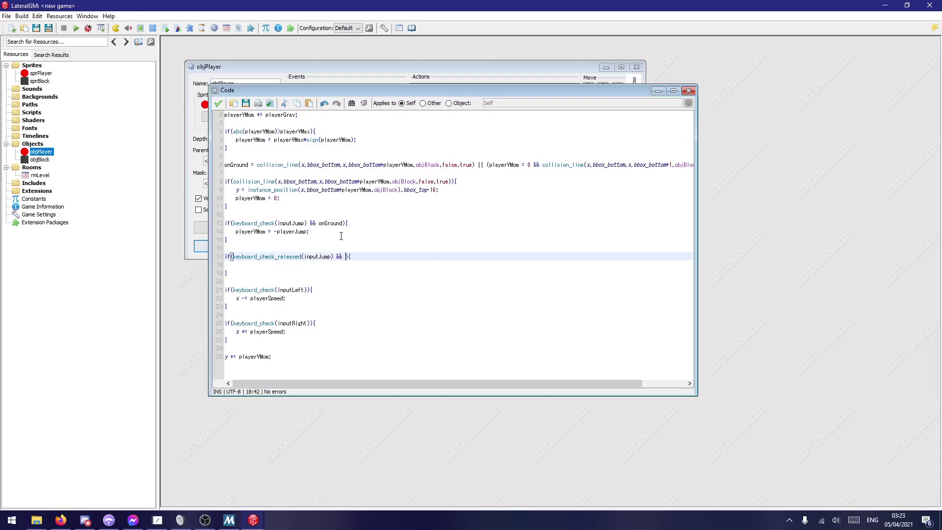
type("playerVMom < 0")
Step: Fill the released-jump block with playerVMom = 0; and save the code and the object
left_click(427, 262)
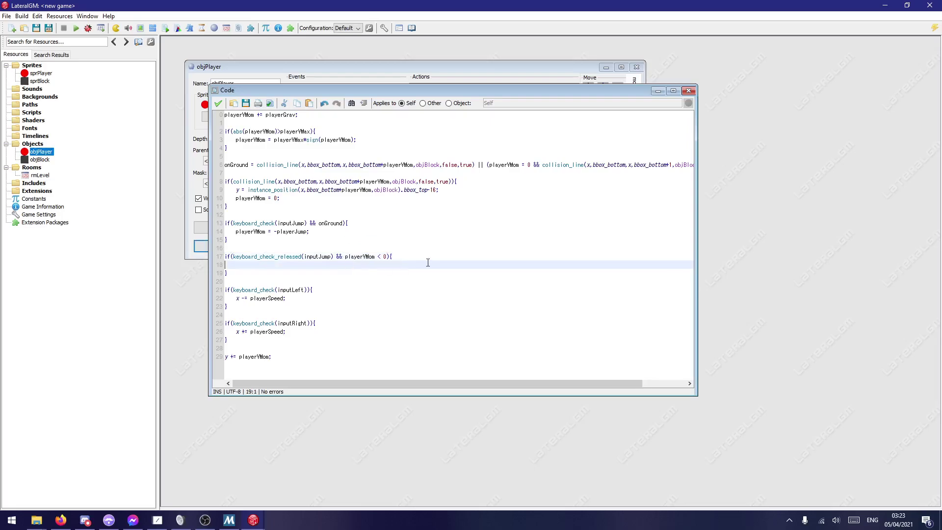
type("Player")
key("Delete")
key("Return")
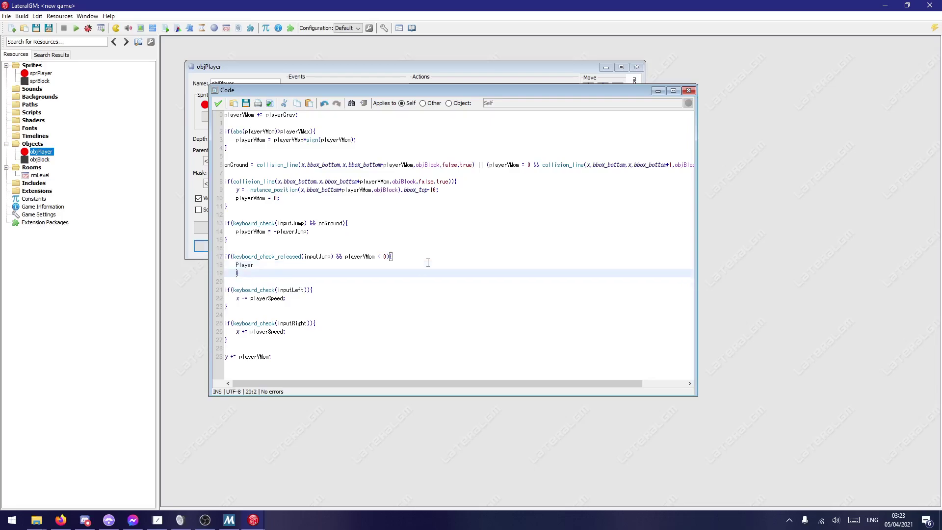
key("Left")
key("BackSpace")
key("BackSpace")
key("BackSpace")
key("BackSpace")
key("BackSpace")
type("layerVMom = 0;")
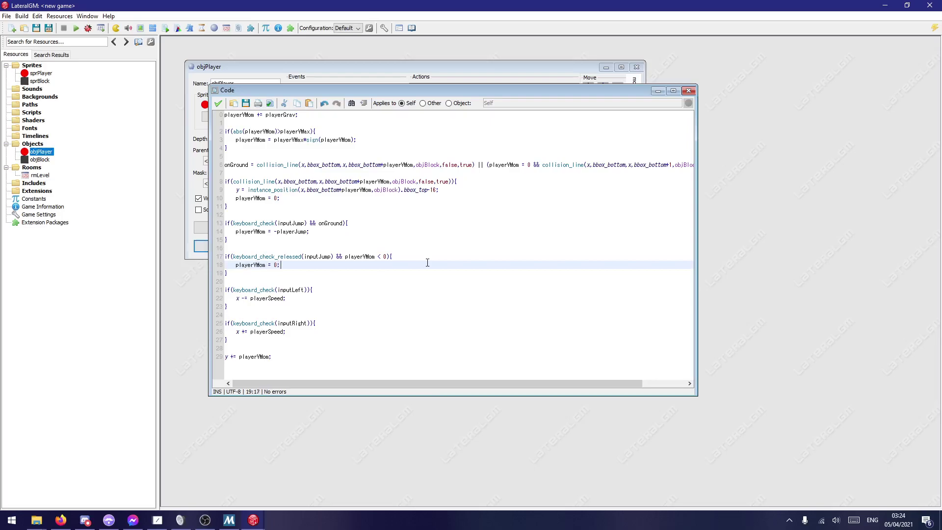
left_click(219, 104)
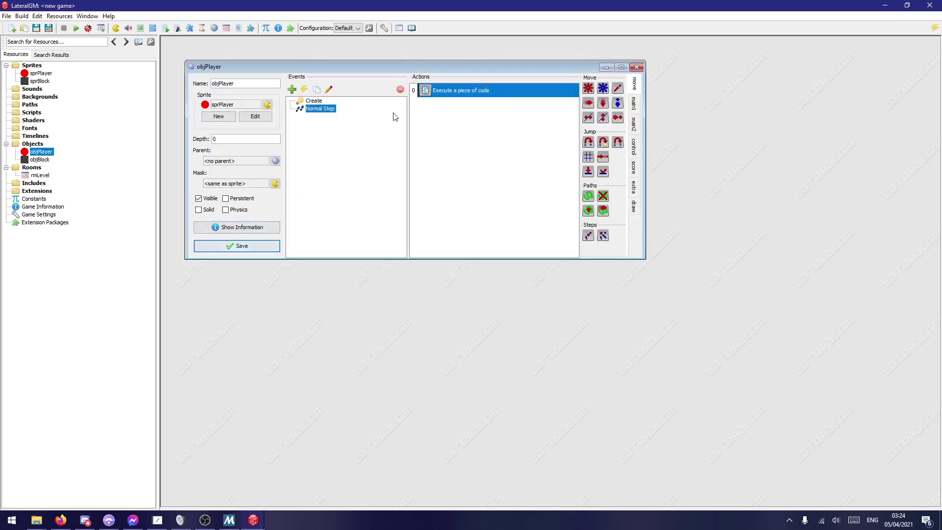
left_click(240, 246)
Step: Run the game, test repeated jumps with the jump-release behaviour, and close it
left_click(76, 28)
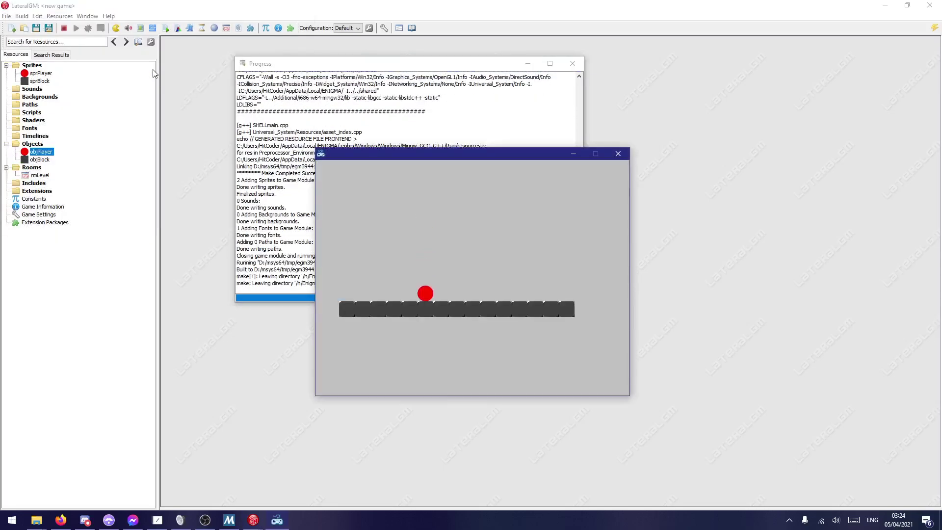
key("space")
key("space")
key("space")
key("space")
key("space")
key("space")
key("space")
left_click(619, 152)
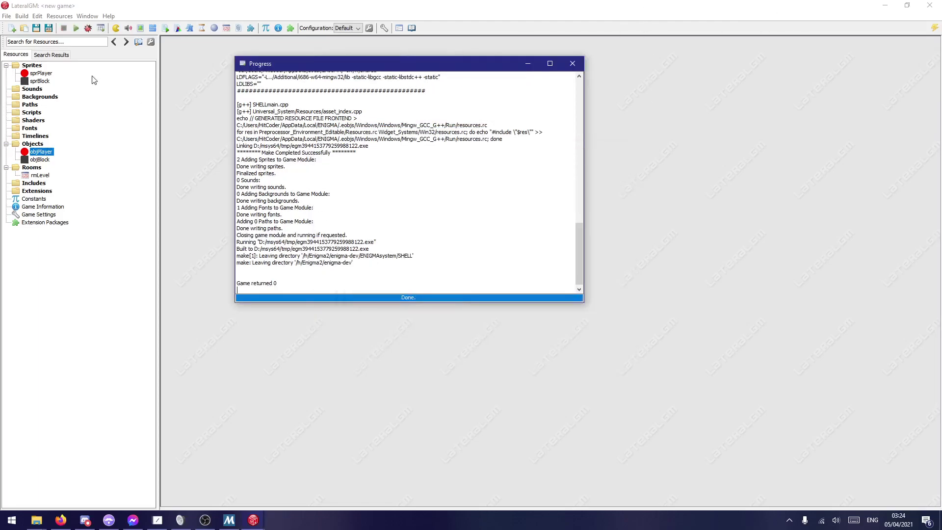
Step: Run the game once more, and close both the game and the build log
left_click(76, 30)
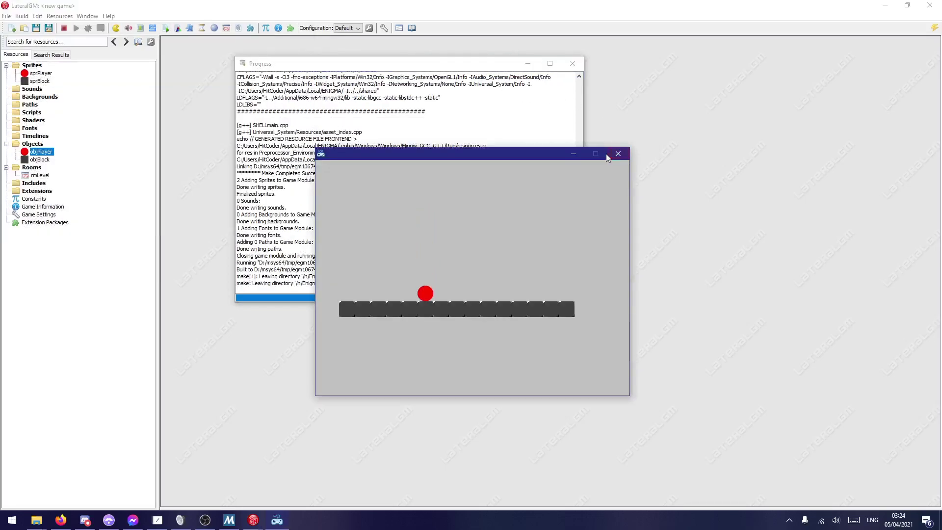
left_click(619, 153)
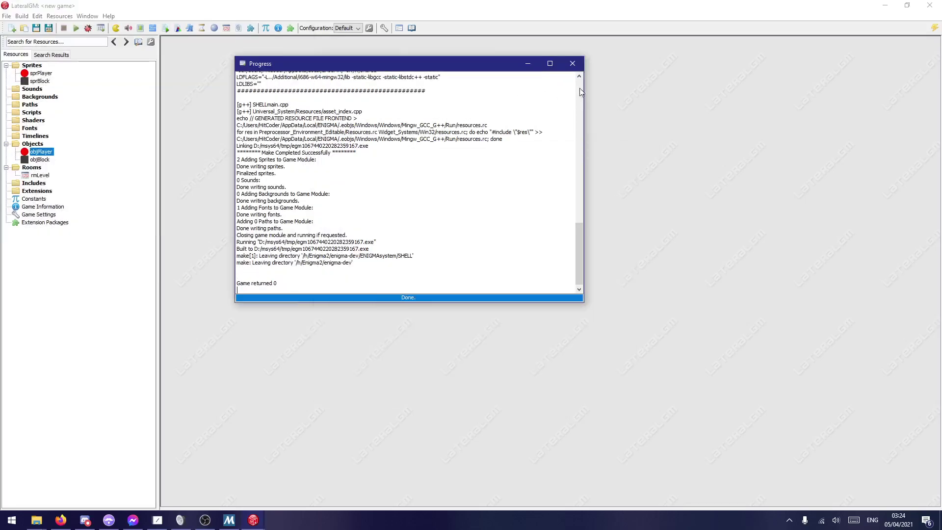
left_click(572, 63)
Step: Reopen objPlayer's Normal Step code and change the released-jump check to !keyboard_check(inputJump), keeping the playerVMom < 0 condition
double_click(41, 151)
left_click(360, 144)
double_click(473, 129)
scroll(380, 225, "down", 4)
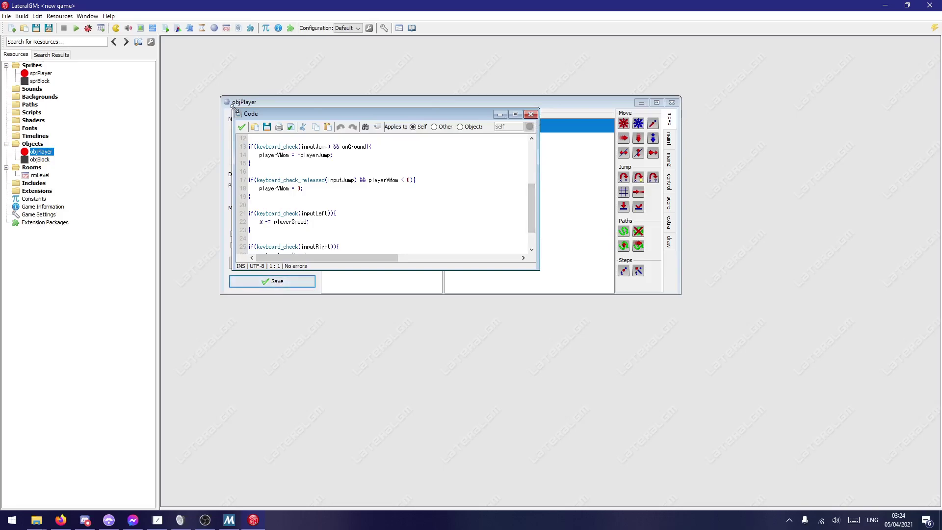
left_click_drag(233, 110, 204, 69)
left_click_drag(540, 271, 695, 382)
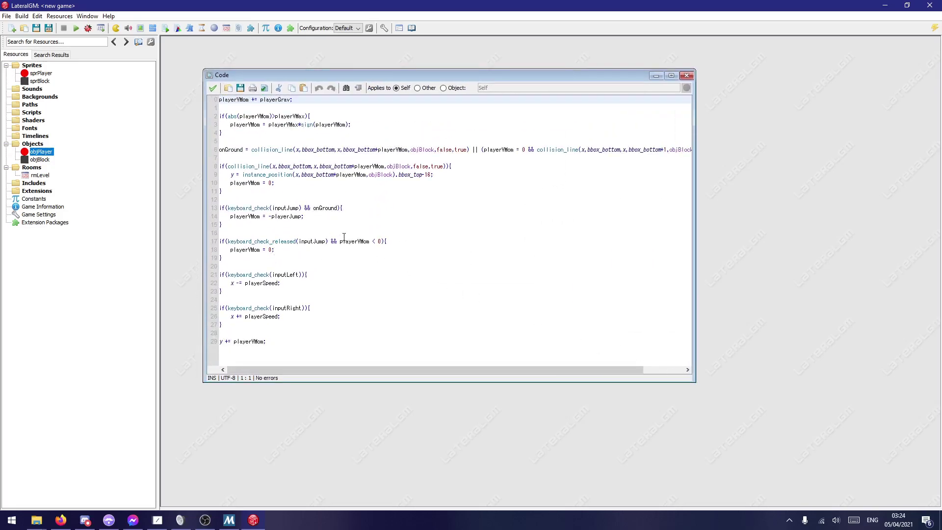
left_click_drag(381, 243, 250, 244)
left_click(322, 247)
left_click(325, 244)
left_click_drag(327, 243, 296, 242)
key("BackSpace")
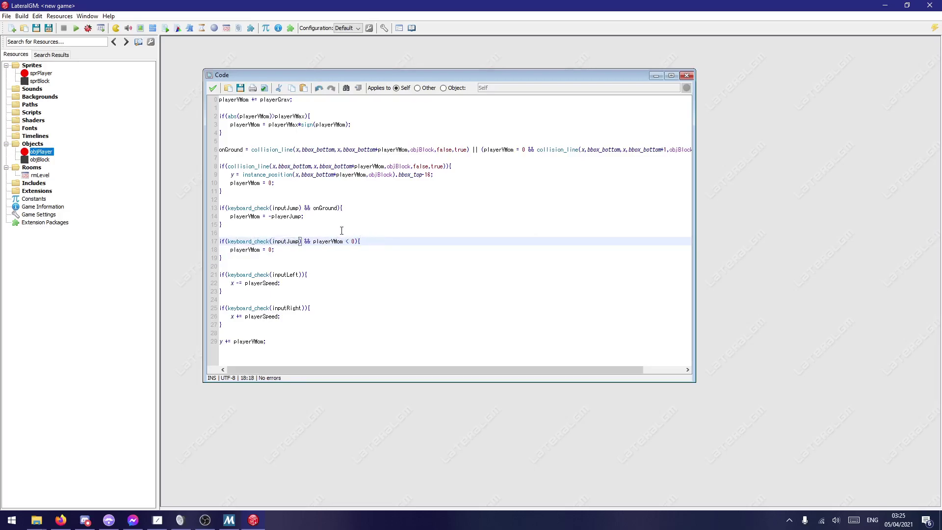
double_click(243, 244)
left_click(243, 241)
type("!")
Step: Change that block's statement to playerVMom = +=playerGrav;, save the object, and try to run the game
left_click(272, 250)
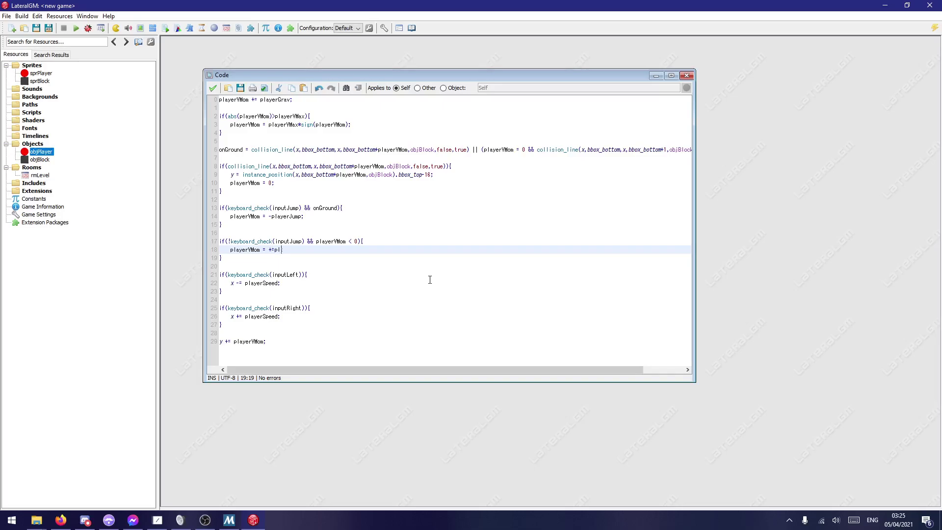
type("erGrav;")
left_click(212, 88)
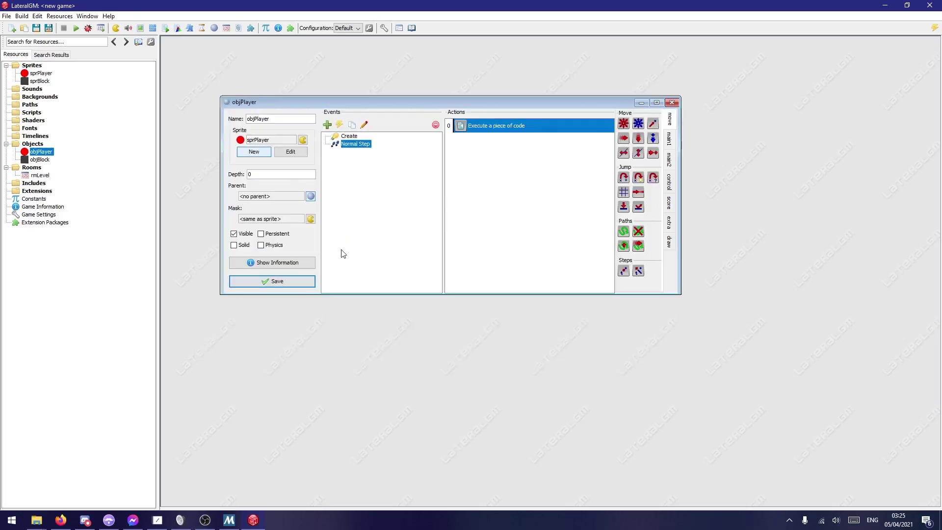
left_click(271, 280)
left_click(76, 28)
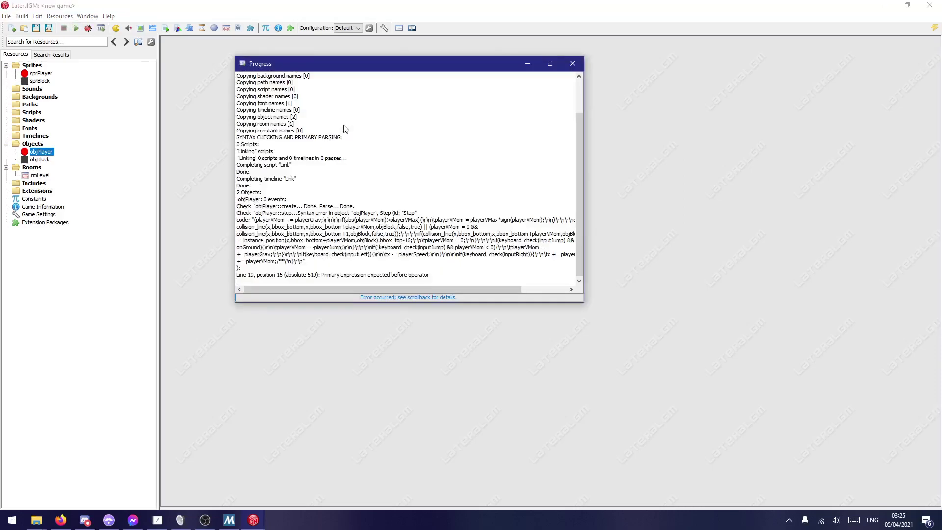
Step: Reopen the Normal Step code, correct the invalid operator before playerGrav in the !keyboard_check(inputJump) block, and save the object
double_click(35, 154)
left_click(379, 167)
double_click(517, 149)
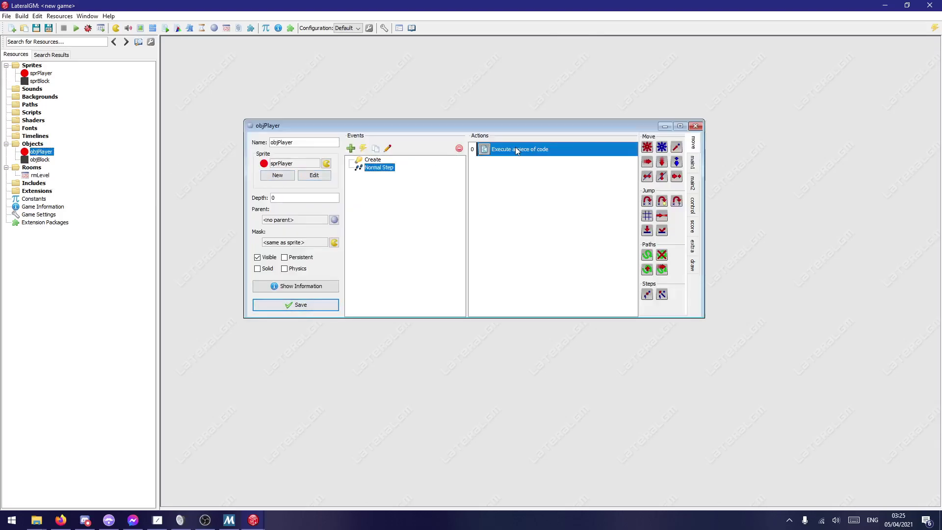
scroll(400, 235, "down", 2)
scroll(402, 222, "down", 1)
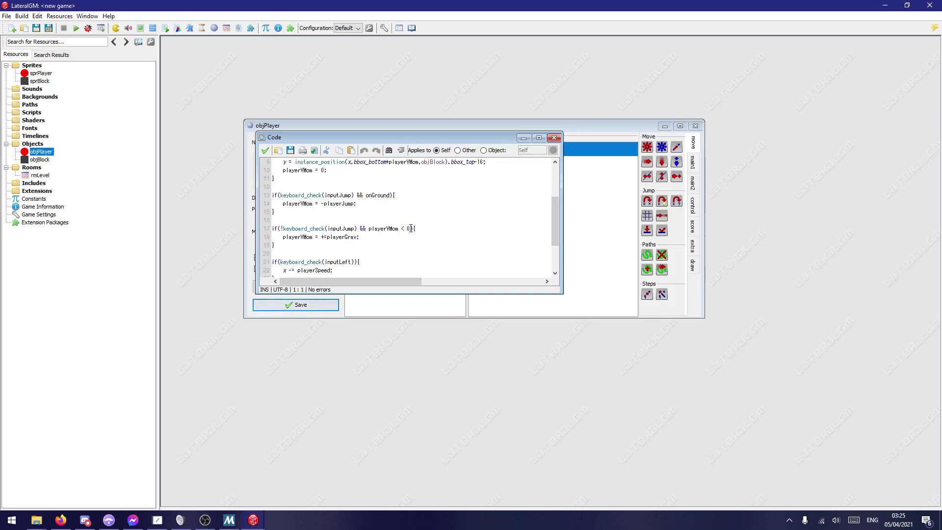
left_click(355, 237)
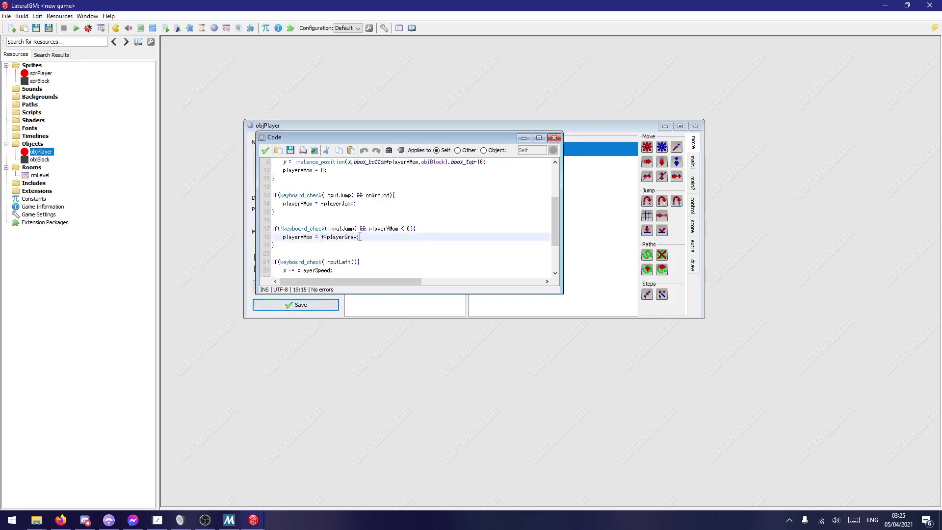
left_click(326, 237)
key("BackSpace")
key("BackSpace")
type("+")
left_click(265, 150)
left_click(287, 305)
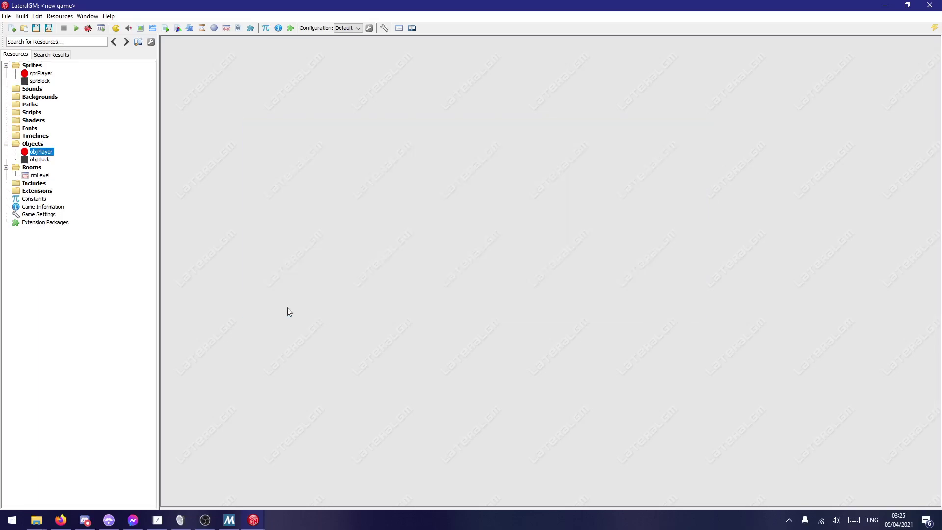
Step: Run the game, test short and long jumps together with left and right movement, and close it
left_click(80, 32)
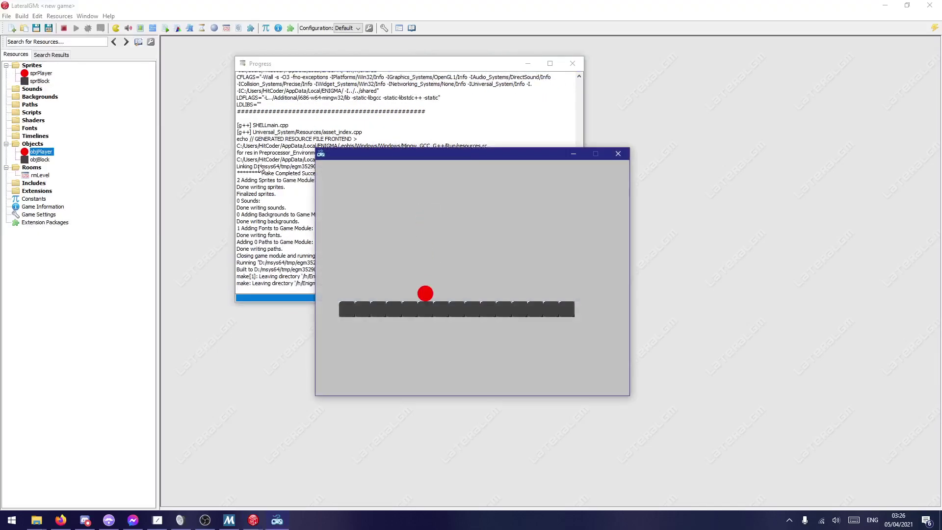
key("Up")
key("Up")
key("Up")
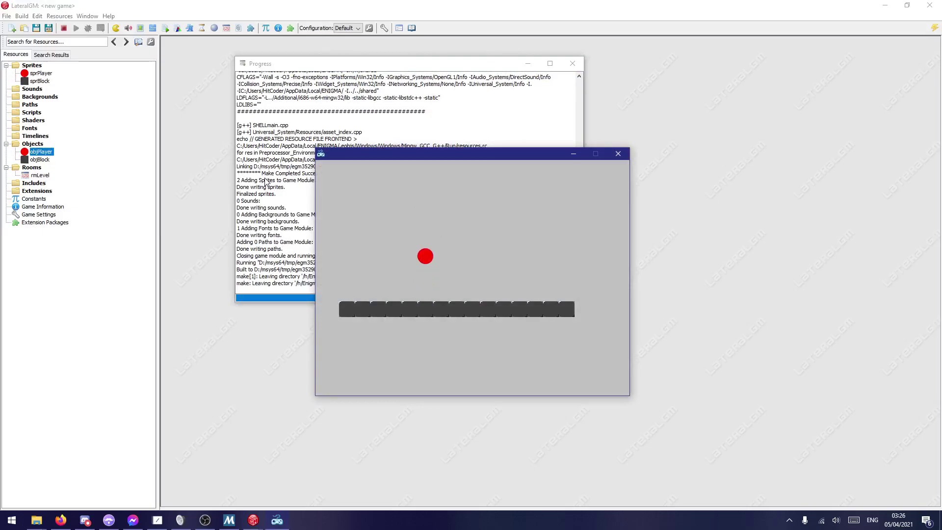
key("Up")
key("Up")
key("Left")
key("Up")
key("Right")
key("Up")
key("Up")
key("Left")
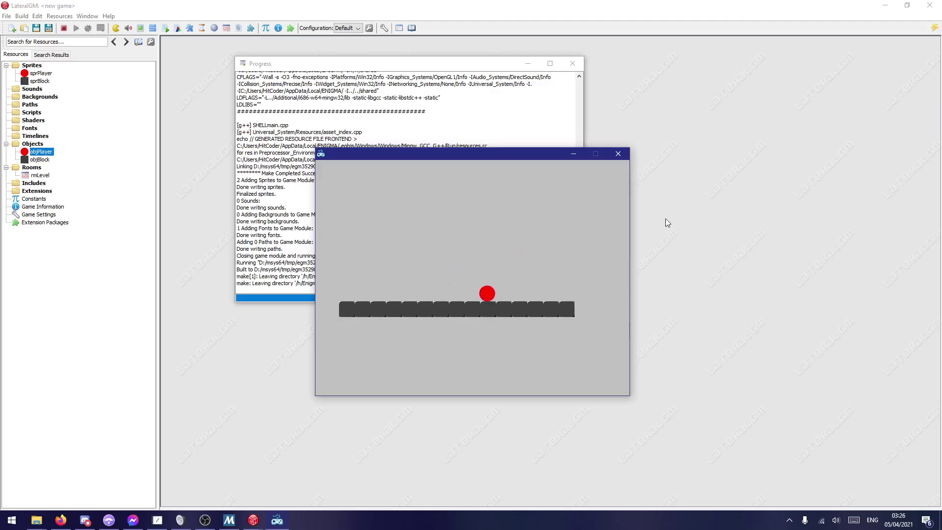
left_click(618, 154)
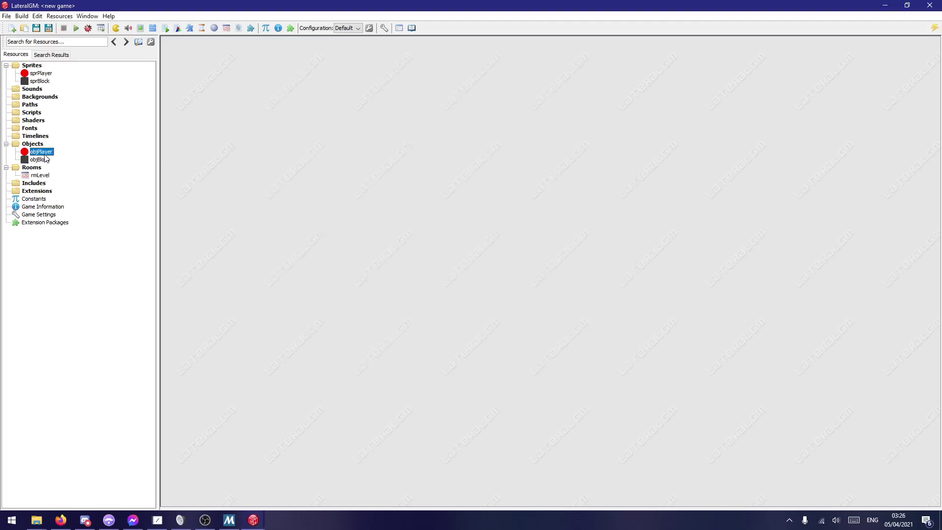
Step: Open objPlayer's Create code, set playerJump to 6, and save the code
left_click(512, 176)
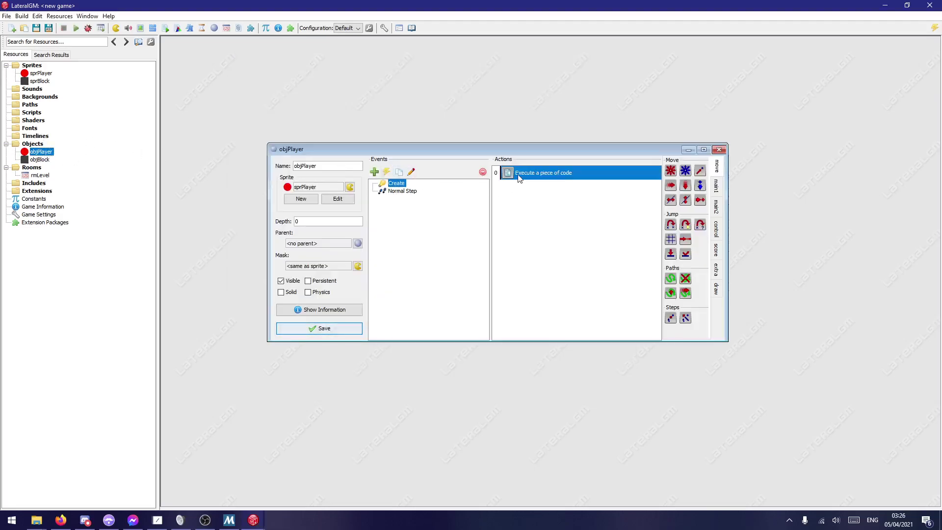
double_click(505, 176)
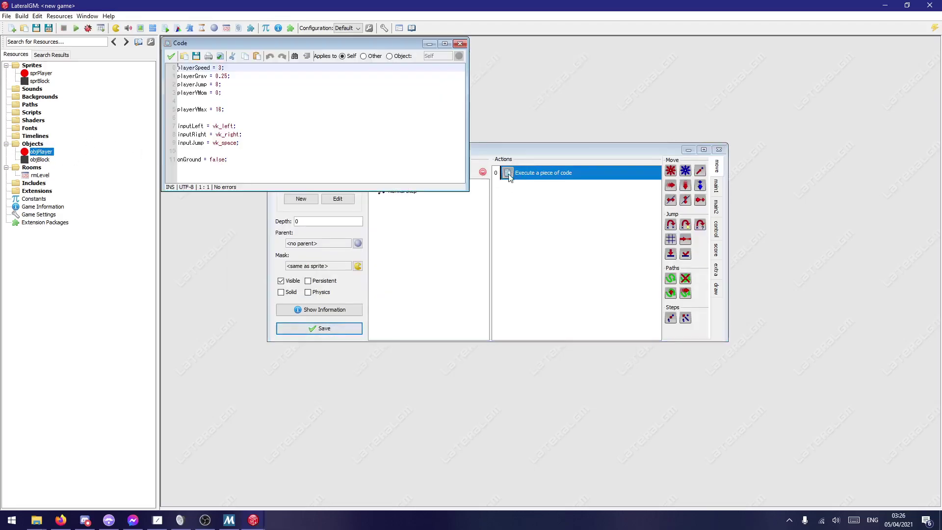
left_click(217, 85)
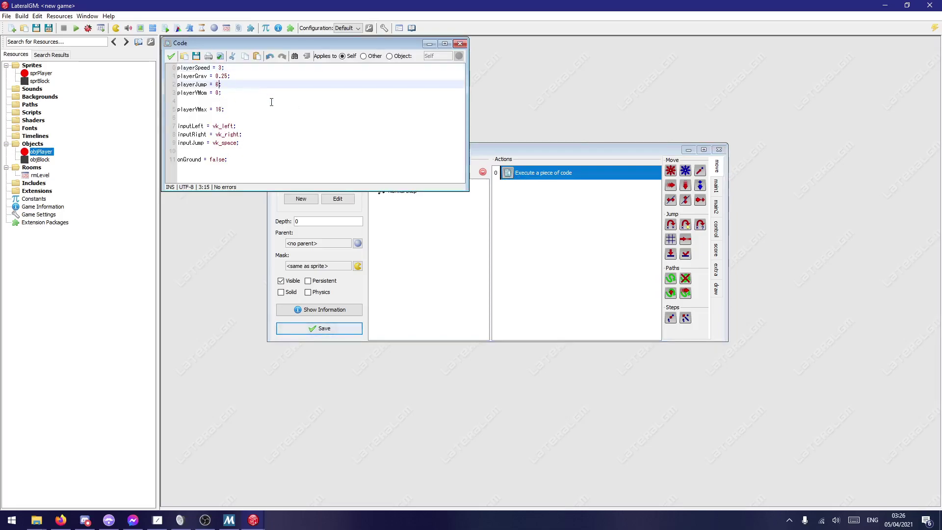
left_click(172, 57)
Step: In objPlayer's Normal Step code, change the onGround jump check to keyboard_check_pressed(inputJump), and save the code and the object
left_click(410, 191)
left_click(536, 172)
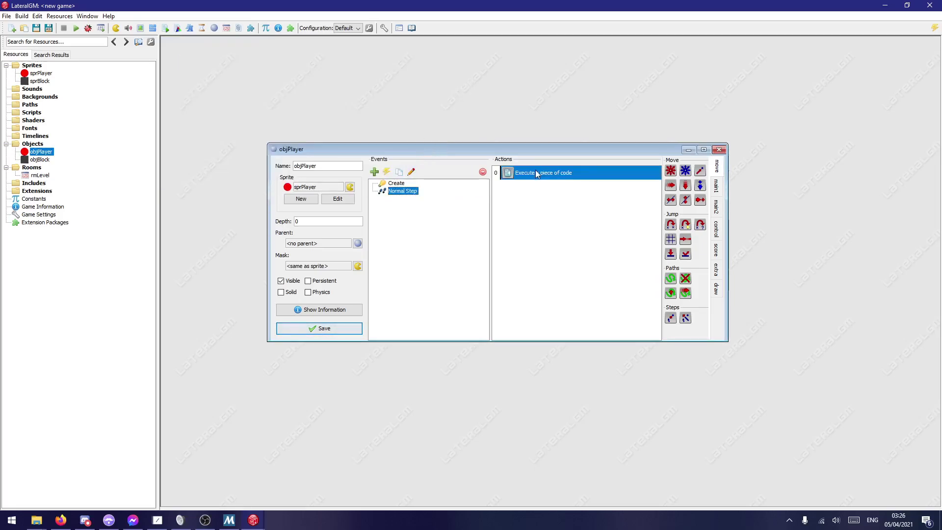
double_click(536, 173)
scroll(263, 180, "down", 3)
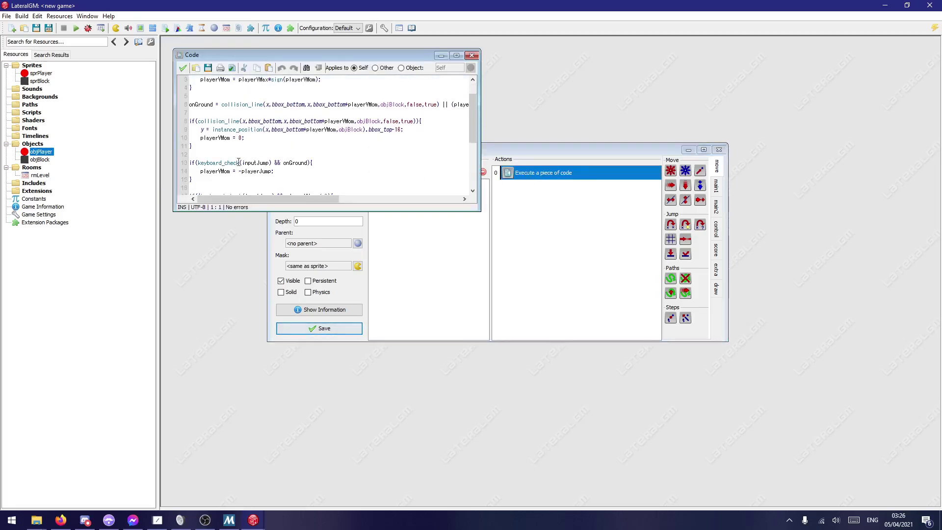
left_click(240, 163)
type("_presse")
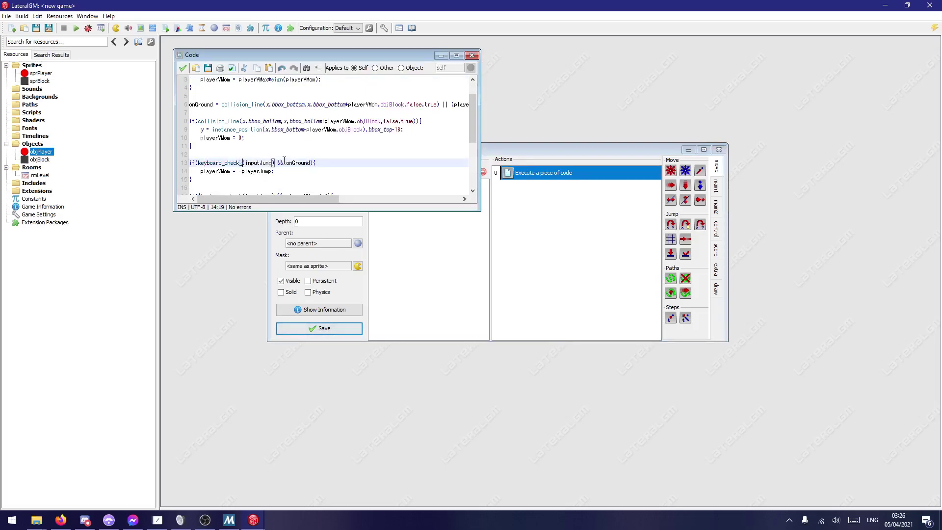
type("d")
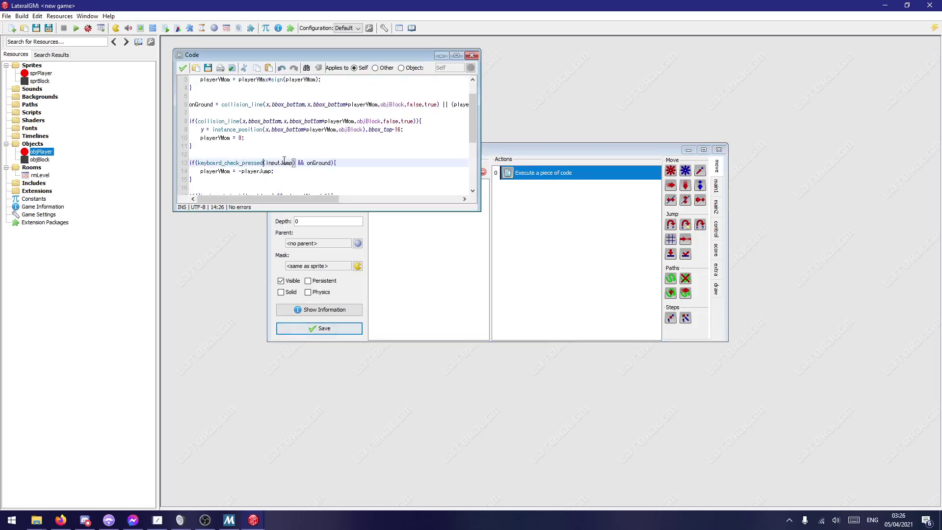
scroll(307, 130, "down", 4)
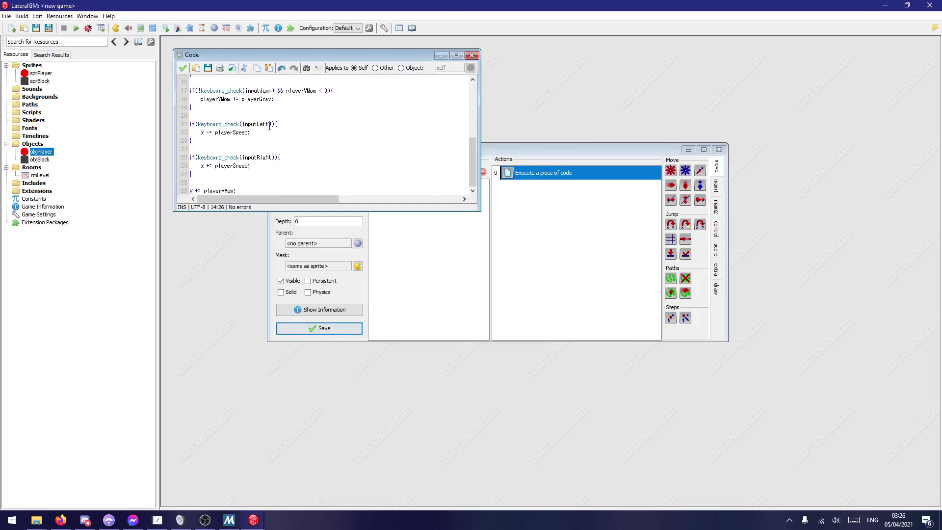
left_click(182, 67)
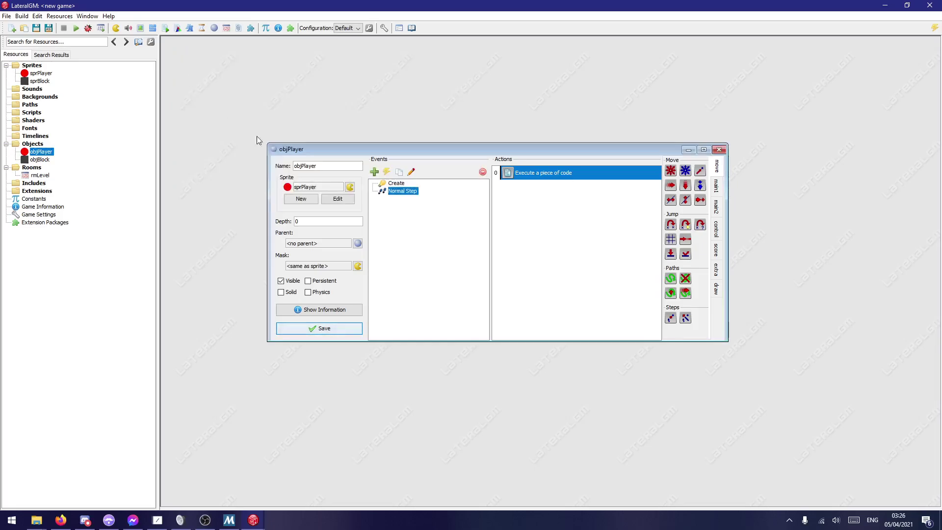
left_click(324, 327)
Step: Open the rmLevel room, enlarge its editor, and set the room's width to 4096 and height to 2048
double_click(40, 175)
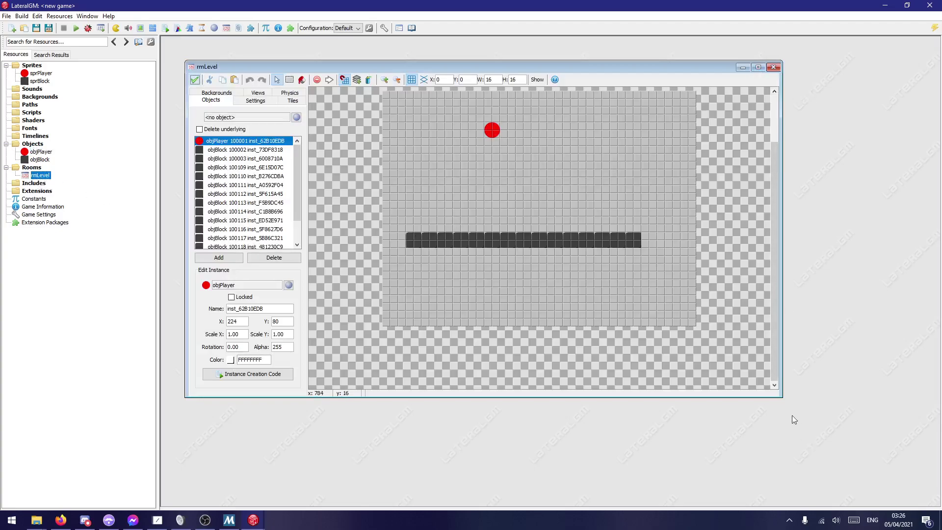
left_click_drag(783, 402, 907, 501)
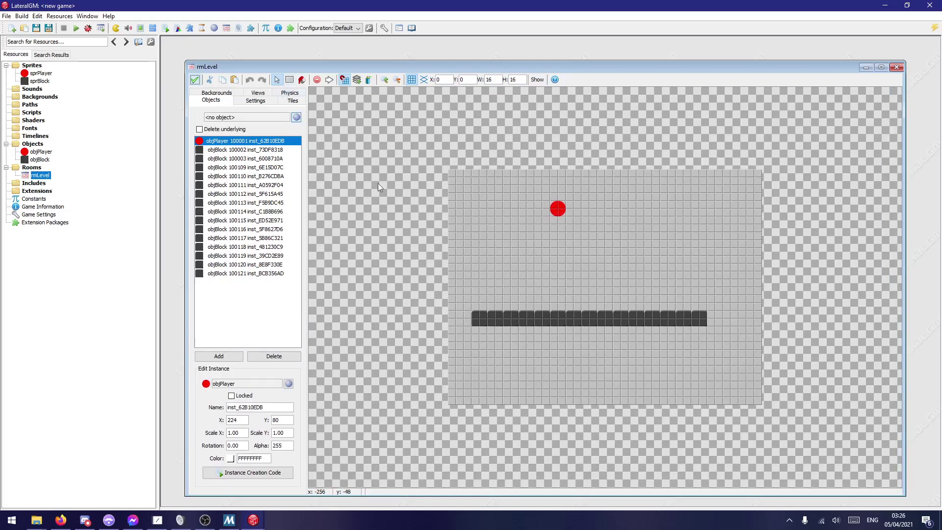
left_click(265, 100)
left_click(234, 152)
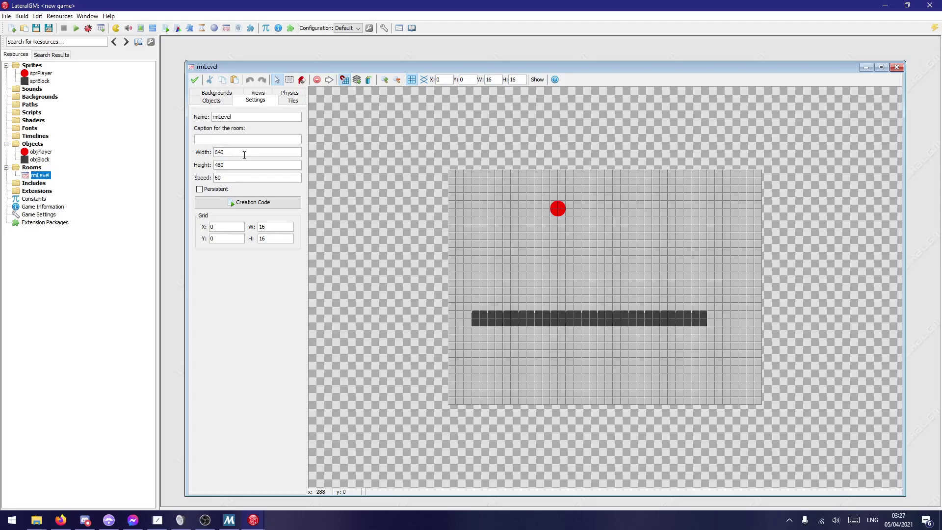
key("BackSpace")
key("BackSpace")
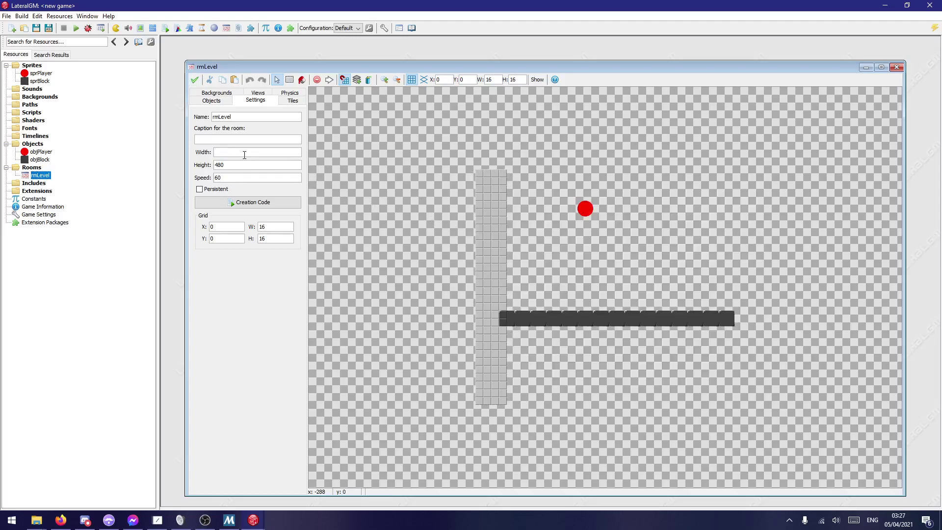
type("4096")
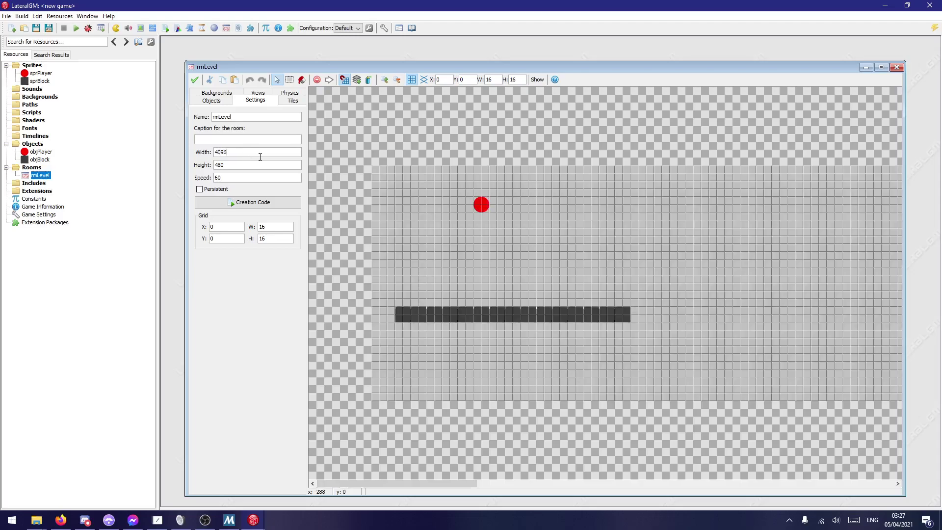
double_click(219, 164)
type("2048")
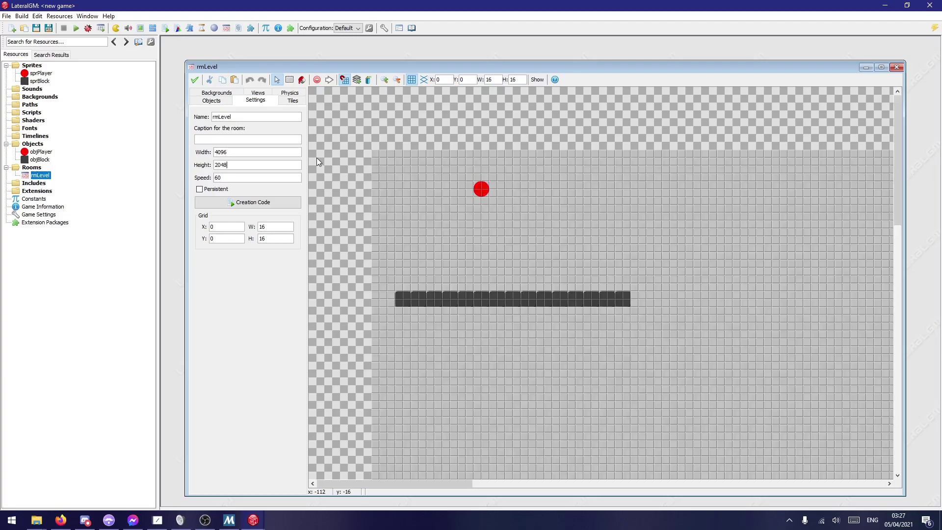
Step: Maximize the room editor and show the room's object instances
left_click(880, 67)
scroll(619, 264, "down", 3)
scroll(619, 263, "up", 2)
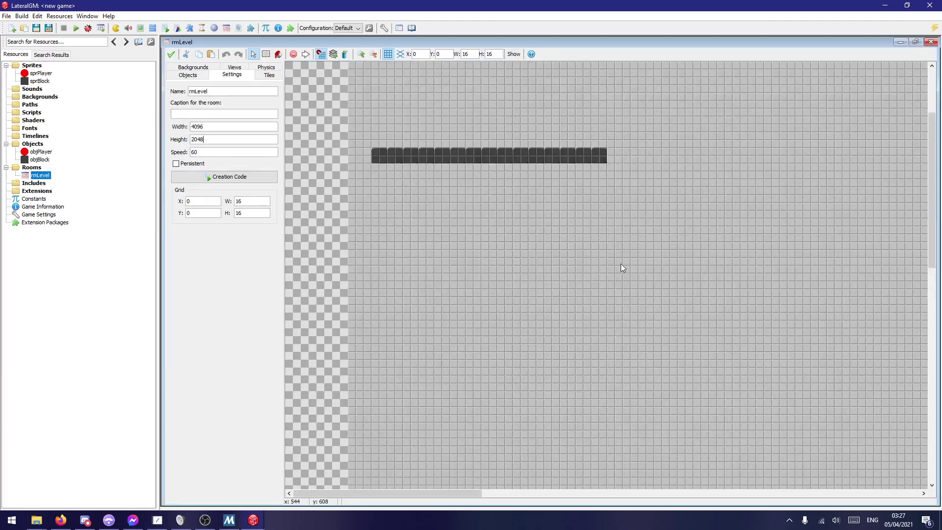
left_click(188, 74)
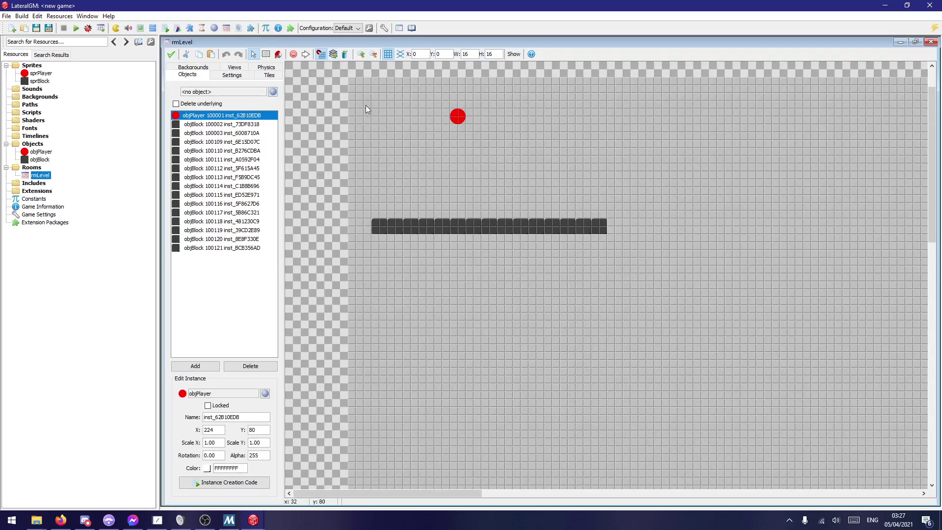
left_click(266, 54)
left_click_drag(322, 81, 755, 344)
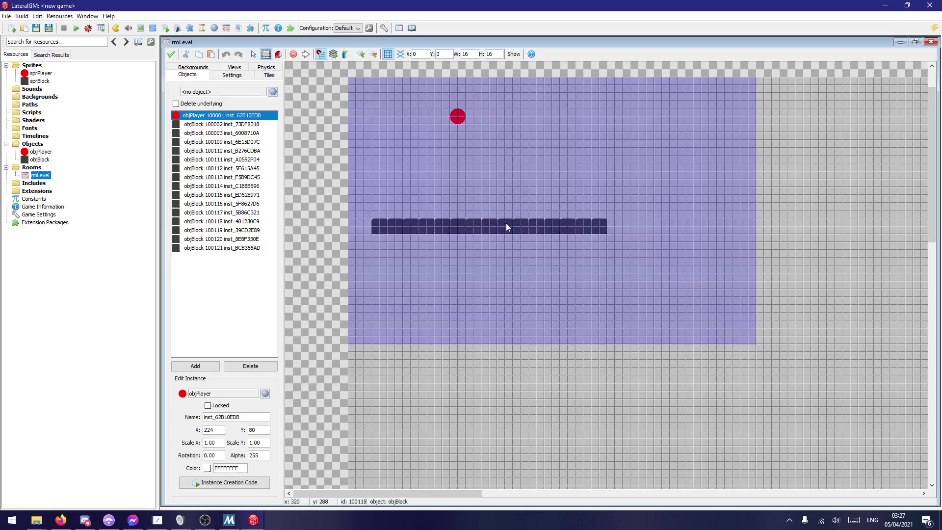
left_click_drag(506, 224, 550, 278)
left_click_drag(686, 291, 672, 277)
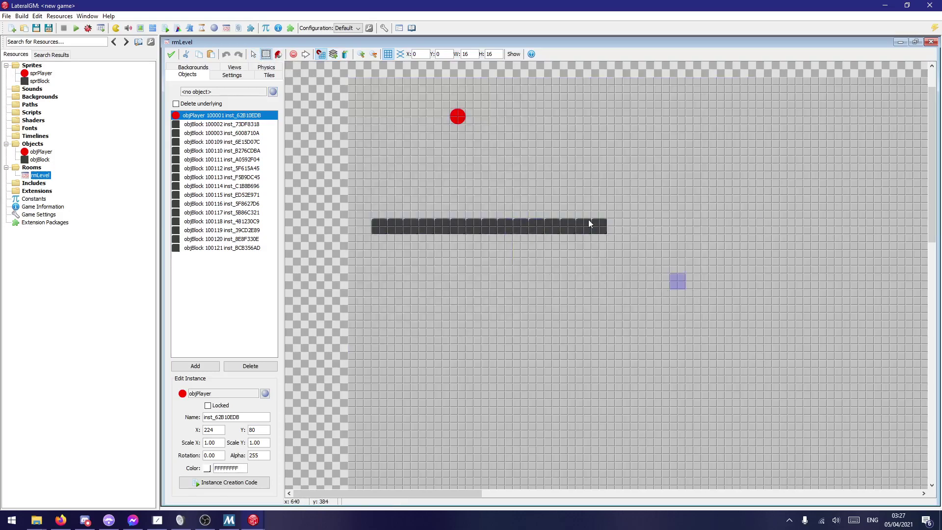
left_click_drag(344, 74, 732, 336)
left_click(253, 54)
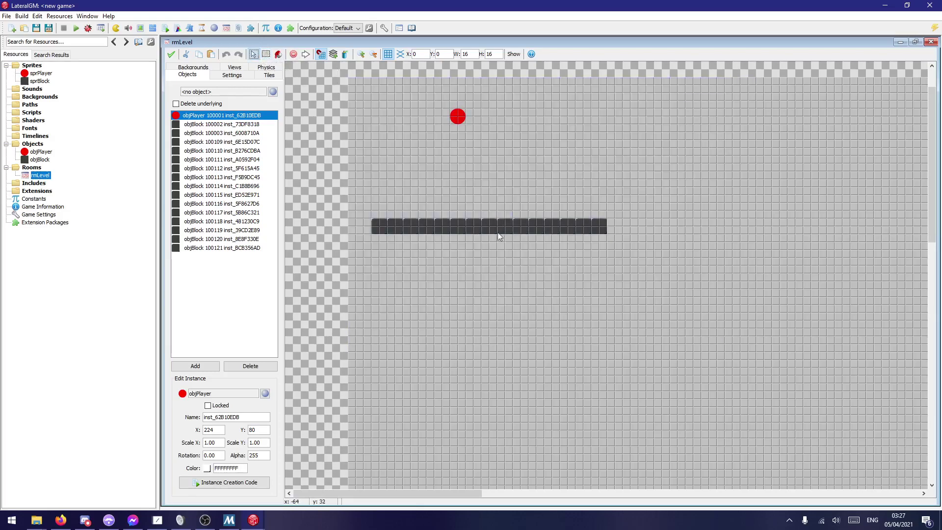
Step: Delete the whole row of floor blocks and move the player instance down to X 176, Y 848
left_click(457, 226)
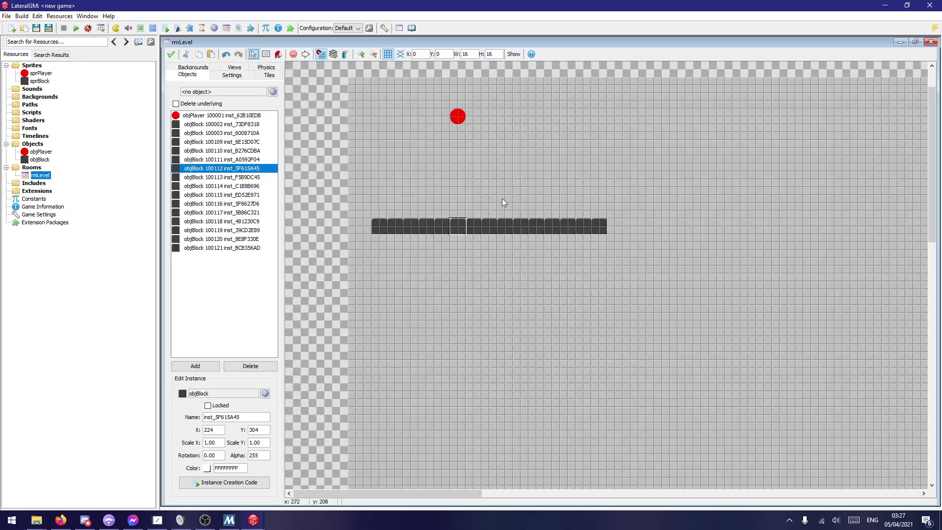
mouse_move(620, 236)
right_mouse_down()
mouse_move(549, 220)
mouse_move(374, 225)
right_mouse_up()
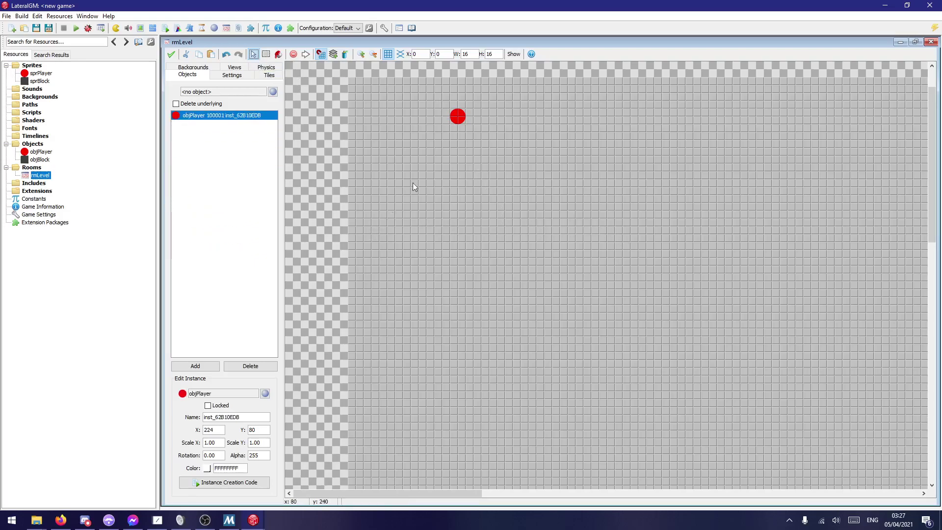
left_click_drag(458, 116, 464, 368)
scroll(478, 346, "down", 5)
scroll(479, 347, "up", 4)
left_click_drag(463, 87, 433, 212)
Step: Choose objBlock as the object to place, remove the trial blocks placed with it, and set the room grid to 32 by 32
left_click(272, 92)
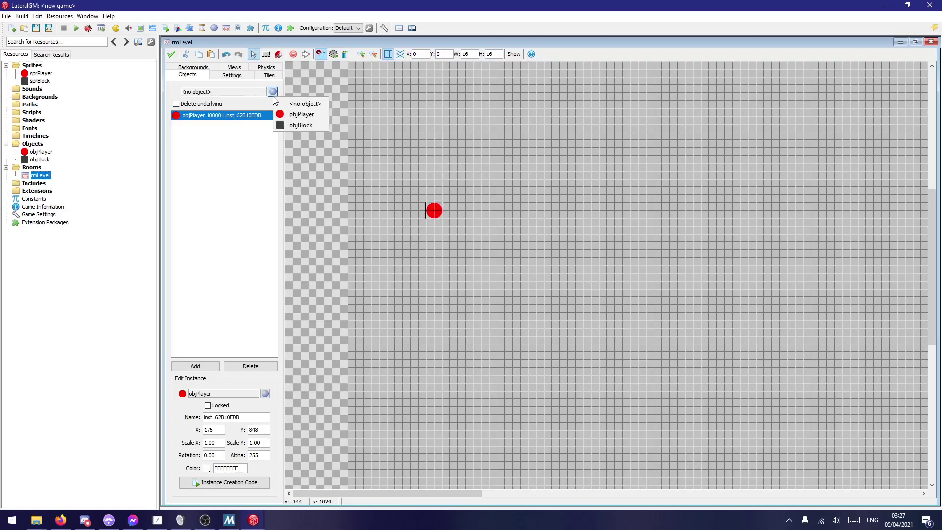
left_click(304, 124)
left_click(398, 259)
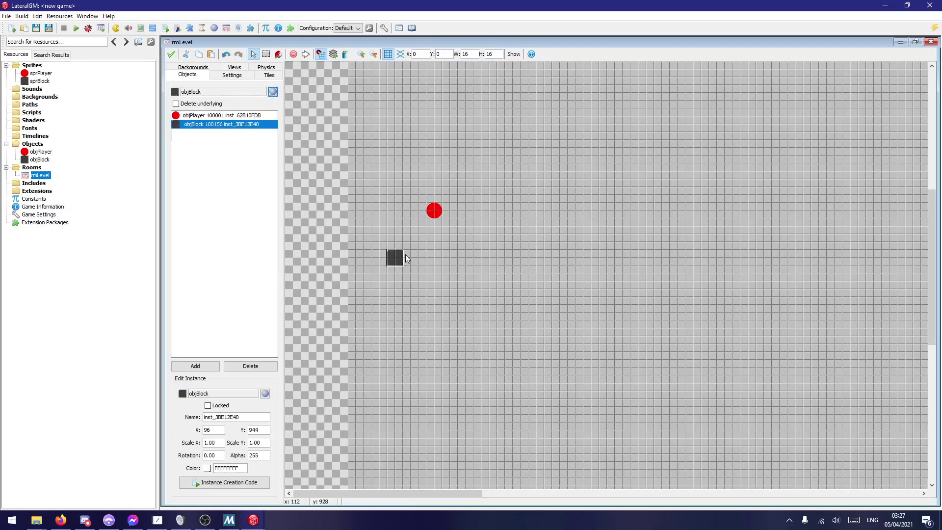
left_click(404, 255)
right_click_drag(406, 246, 400, 253)
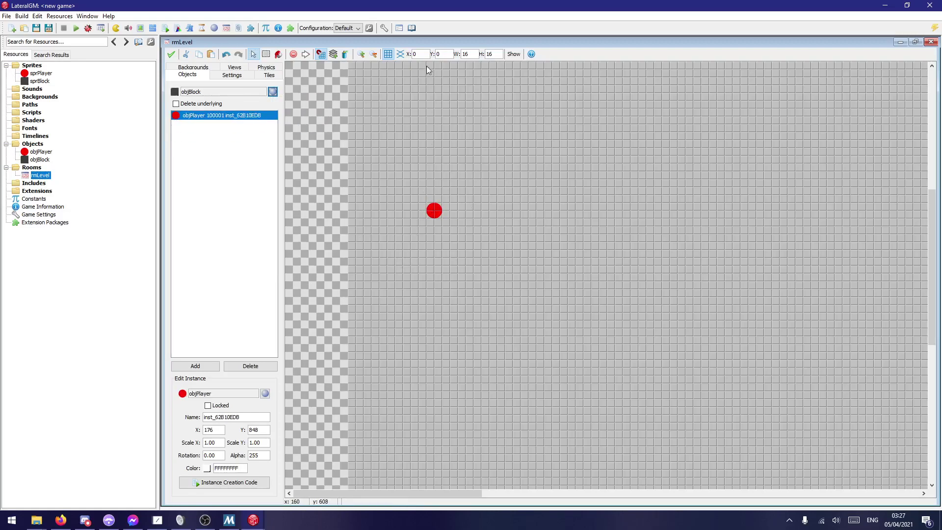
key("ctrl+a")
type("3232")
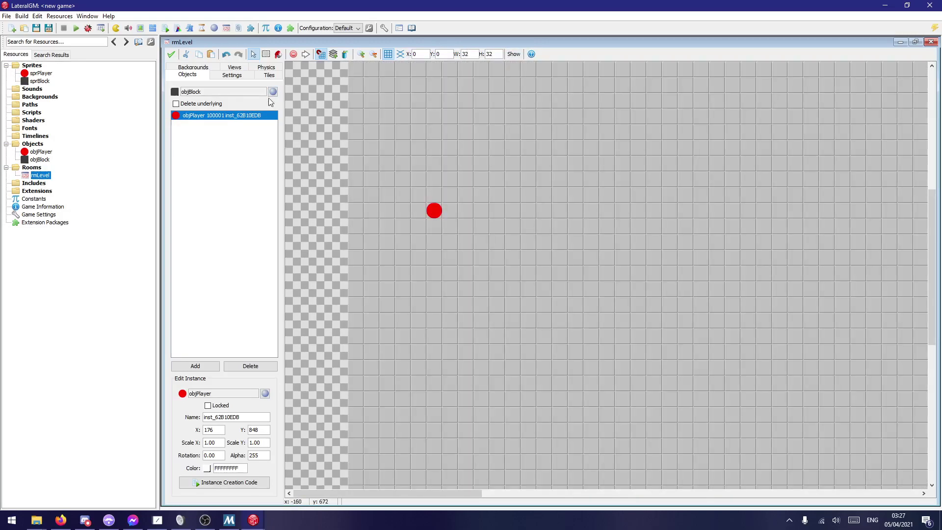
Step: Move the player instance to X 208, Y 848 and place an objBlock at X 192, Y 1024
left_click_drag(436, 211, 440, 195)
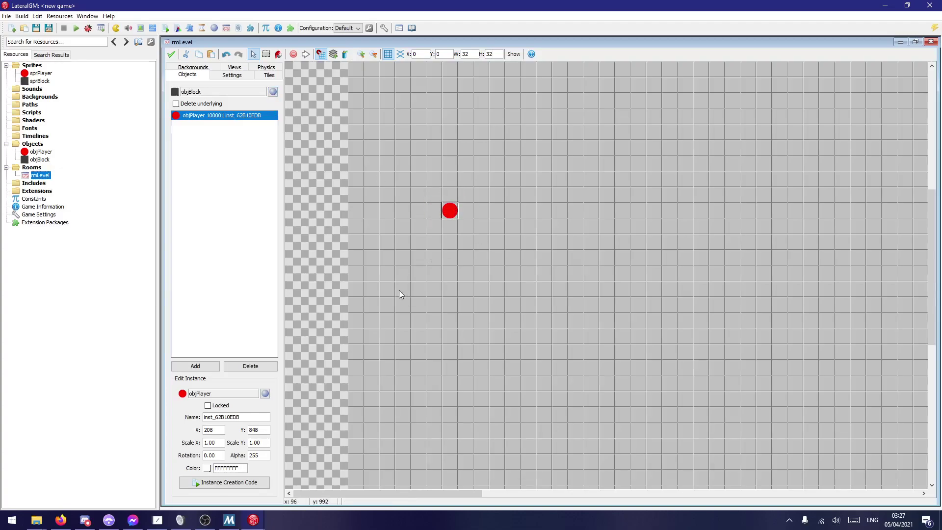
left_click(425, 281)
left_click_drag(426, 281, 443, 298)
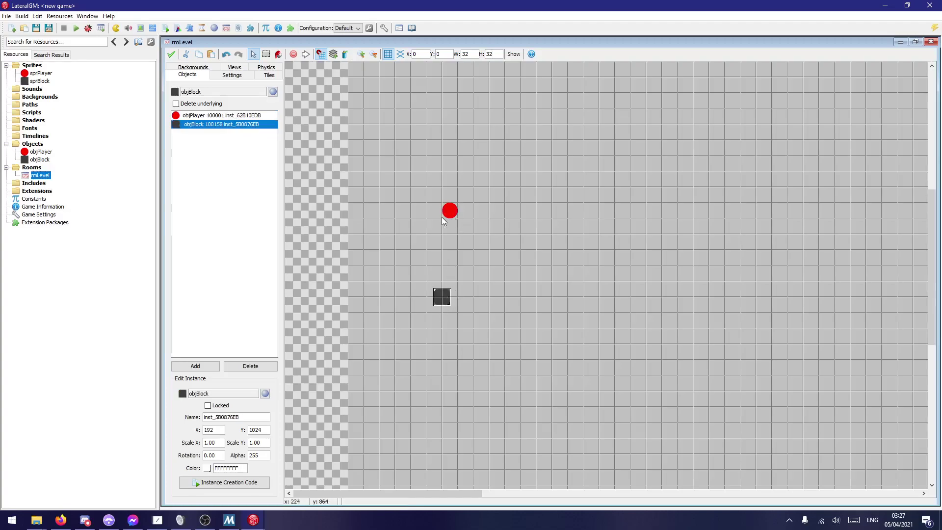
Step: Delete the existing player instance and place a new objPlayer at X 288, Y 832
right_click(443, 217)
left_click(443, 211)
right_click(427, 204)
left_click(272, 92)
left_click(300, 111)
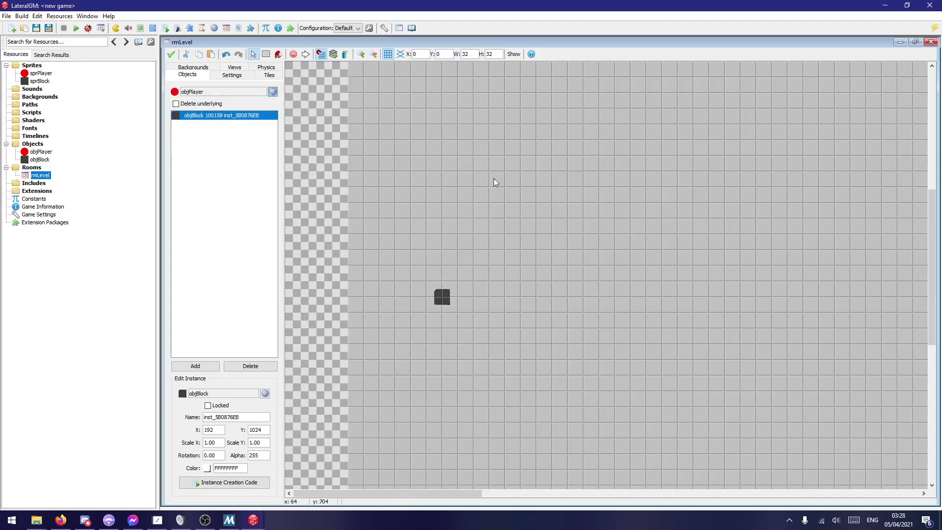
left_click(468, 253)
left_click_drag(467, 258, 498, 203)
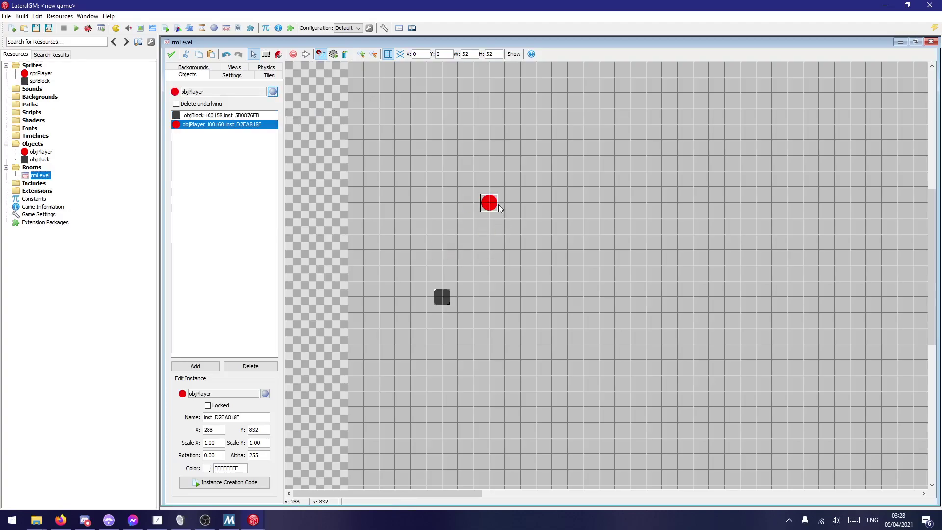
Step: Extend the floor with a continuous row of objBlock instances at Y 1024 up to X 768
left_click(269, 92)
left_click(304, 125)
left_click(462, 303)
left_click_drag(475, 300, 746, 302, "shift")
Step: Beyond a gap, place a second row of blocks at Y 1024 up to X 1056, plus a raised block at X 1120, Y 960
scroll(528, 405, "right", 4, "shift")
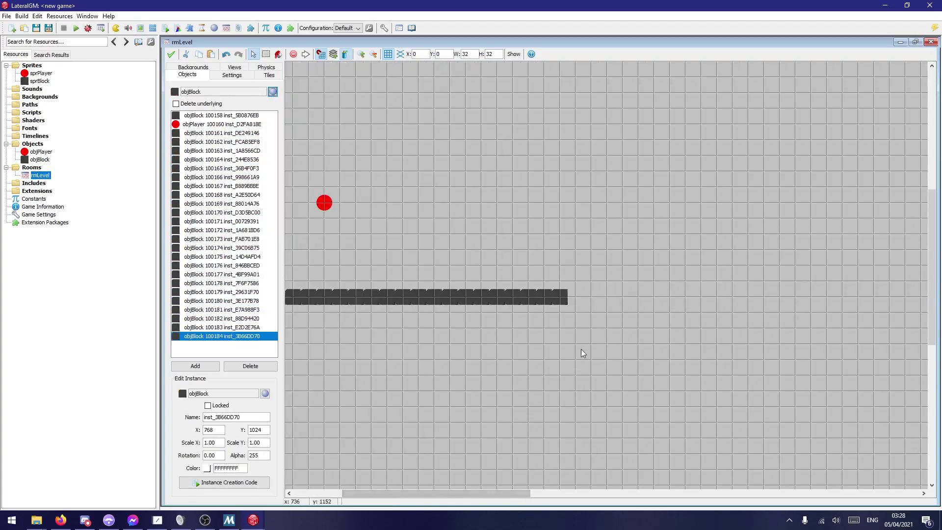
scroll(588, 347, "right", 1, "shift")
left_click(549, 298)
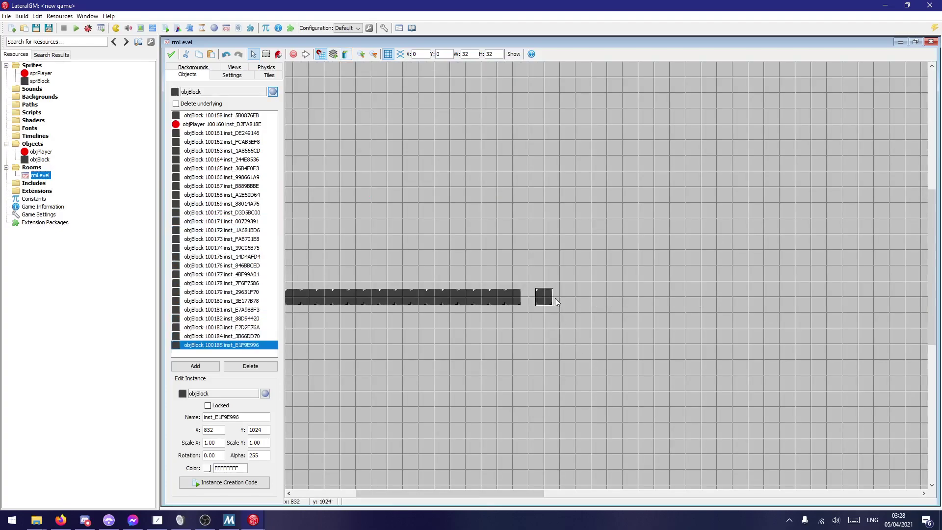
left_click(578, 298)
left_click(597, 300)
left_click(613, 301)
left_click(624, 302)
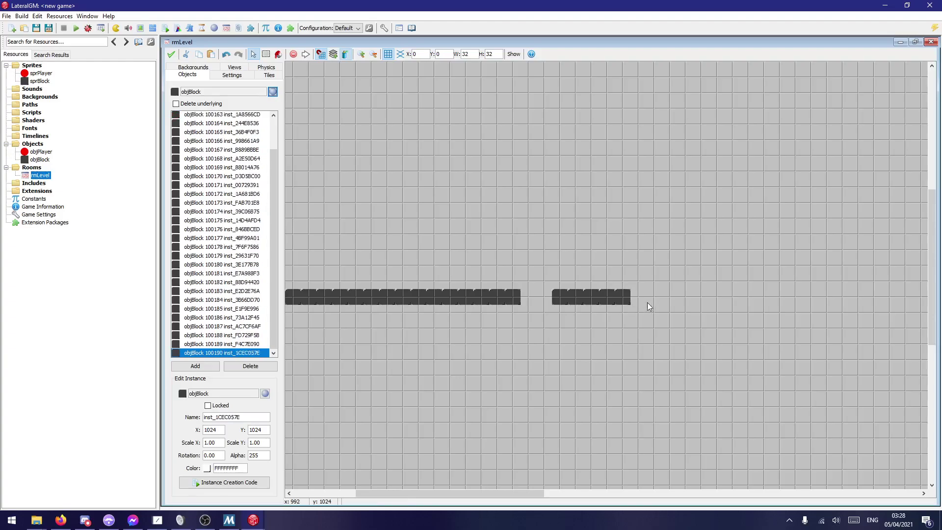
left_click(640, 302)
left_click(656, 303)
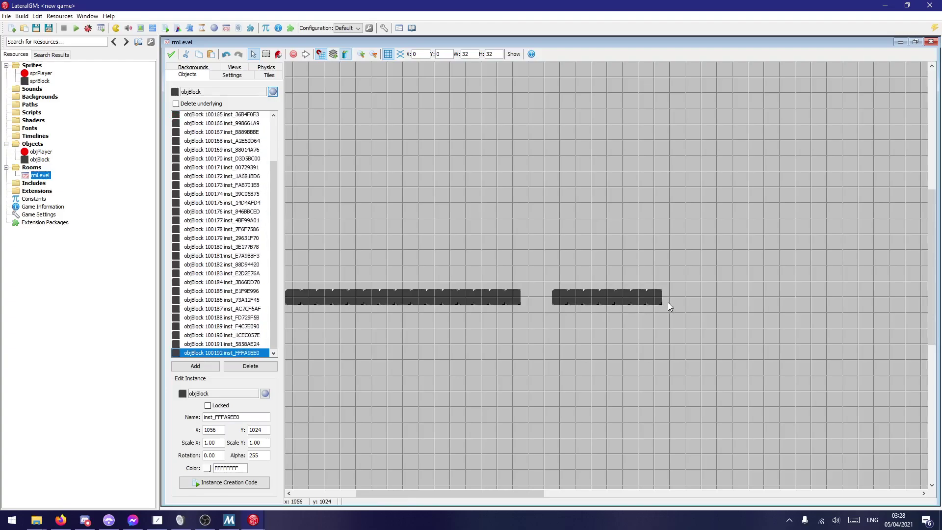
left_click(693, 270)
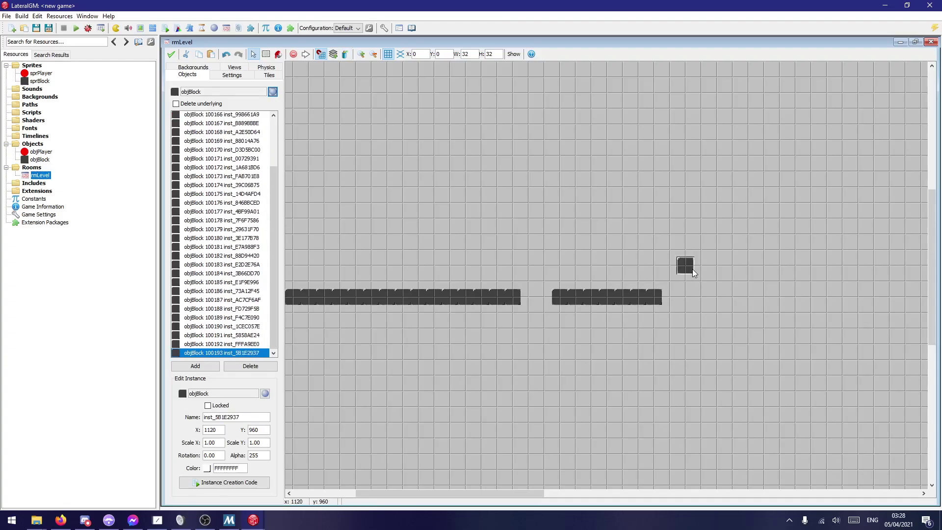
Step: Extend the raised platform at Y 960 with a continuous row of objBlock instances up to X 1280
left_click(704, 267)
left_click(720, 265)
left_click(733, 267)
left_click(748, 267)
left_click(764, 268)
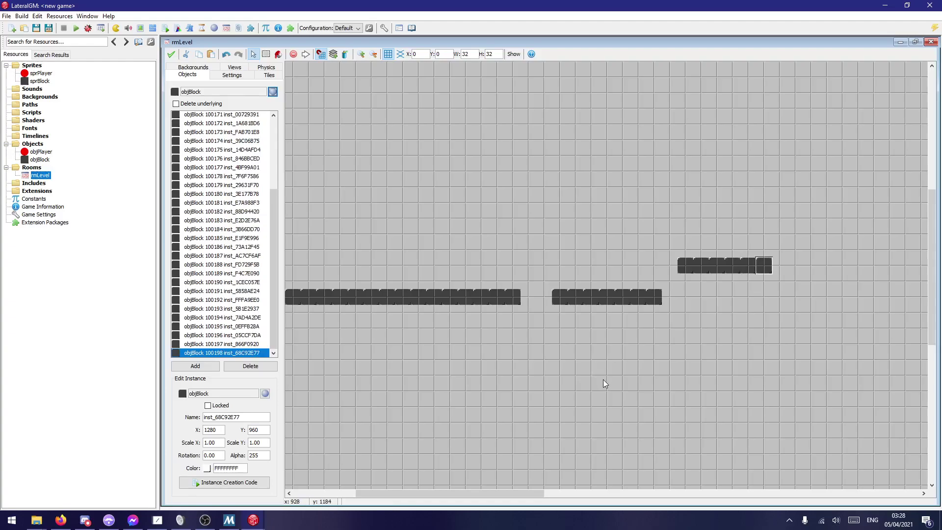
left_click_drag(525, 493, 509, 494)
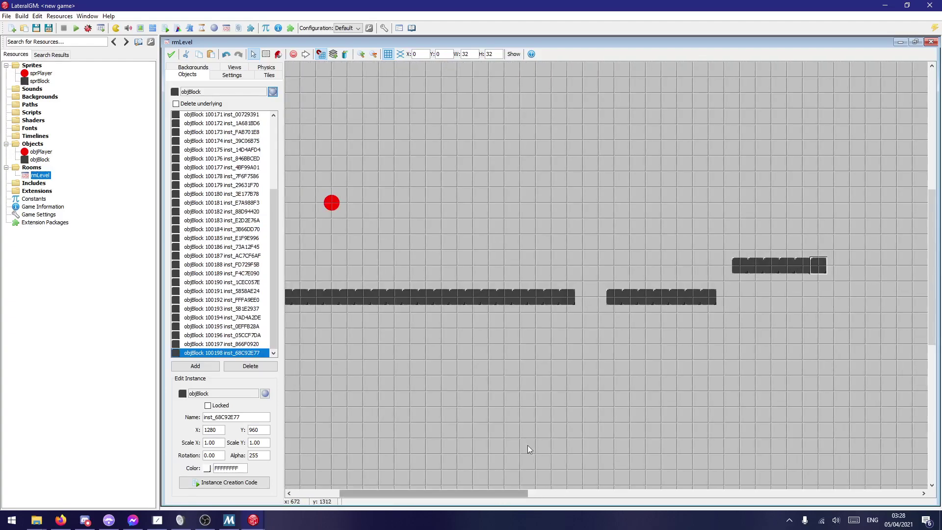
left_click(493, 360)
left_click(502, 361)
right_click(493, 362)
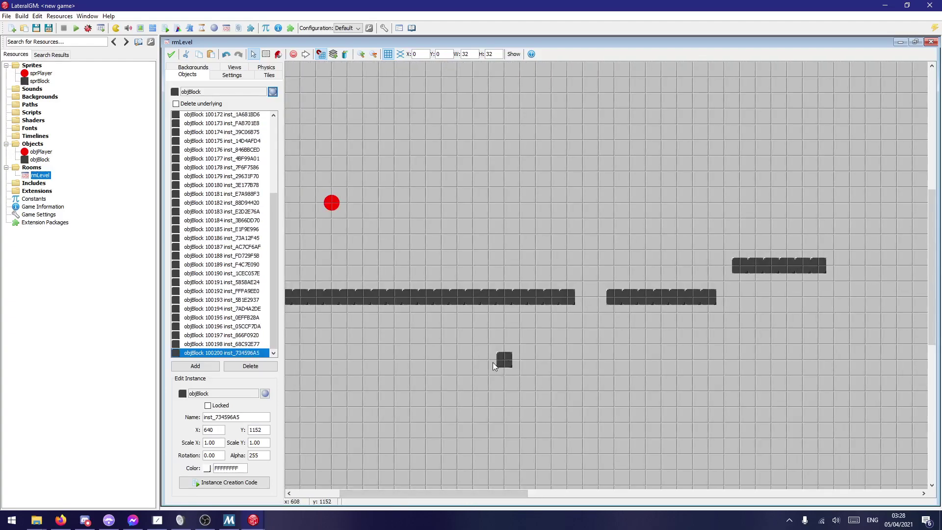
right_click(502, 362)
Step: Lay a long lower row of objBlock instances at Y 1152, from below the main floor to X 1408
mouse_move(473, 364)
left_mouse_down("shift")
mouse_move(874, 364)
mouse_move(827, 361)
left_mouse_up("shift")
right_click(820, 345)
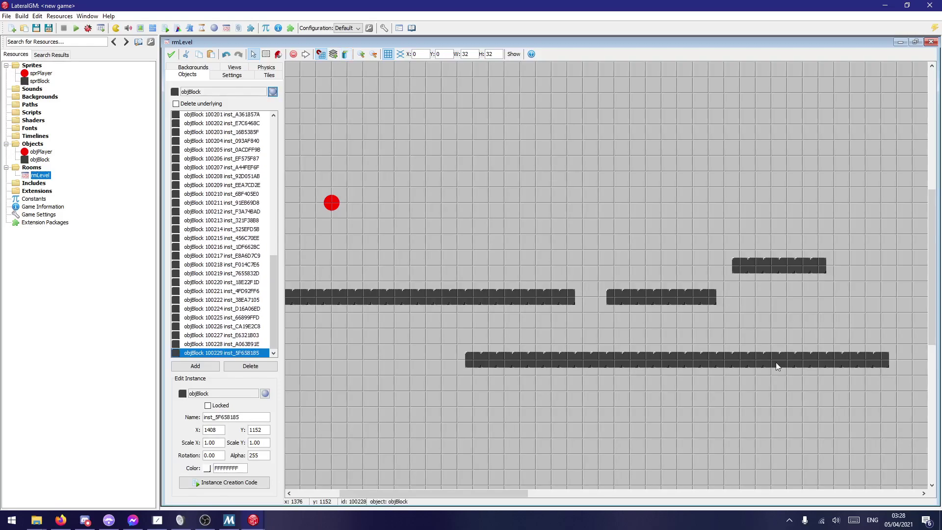
mouse_move(427, 493)
left_mouse_down()
mouse_move(402, 479)
mouse_move(424, 485)
left_mouse_up()
left_click_drag(485, 483, 454, 478)
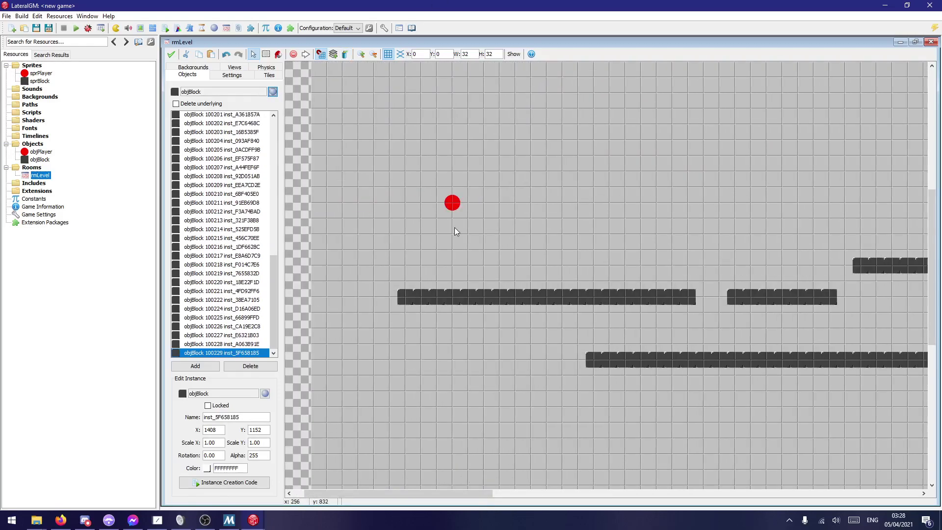
Step: Enable views for the room, make View 0 visible when the room starts, and set it to follow objPlayer
left_click(241, 68)
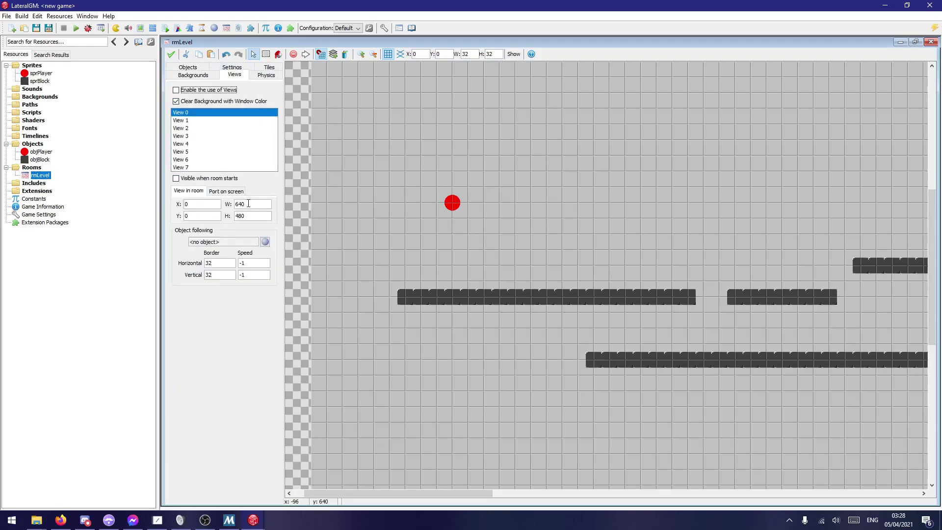
left_click(228, 191)
left_click(196, 179)
left_click(186, 91)
left_click(250, 203)
key("Tab")
scroll(491, 225, "up", 5)
scroll(409, 192, "down", 4)
left_click(265, 242)
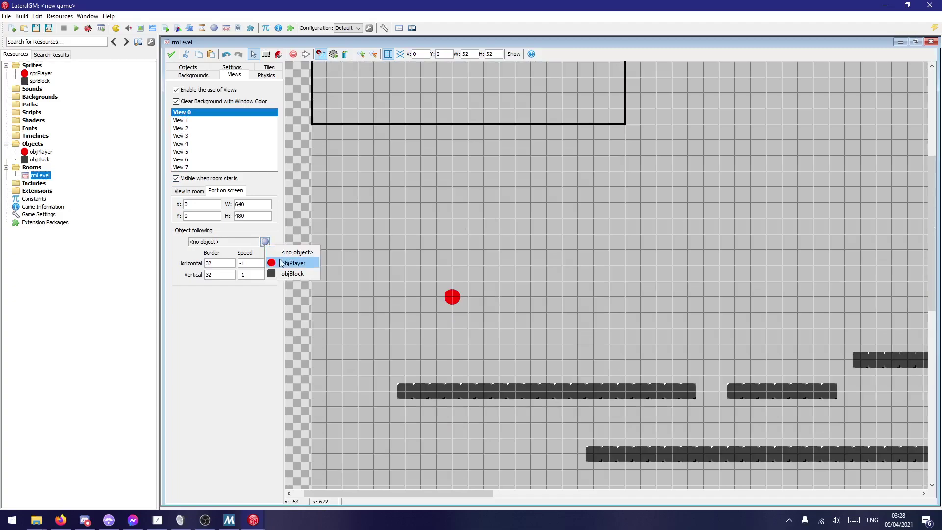
left_click(295, 260)
Step: Set View 0's follow borders to 320 horizontal and 2450 vertical, and save the room
scroll(525, 238, "up", 3)
scroll(525, 229, "up", 5)
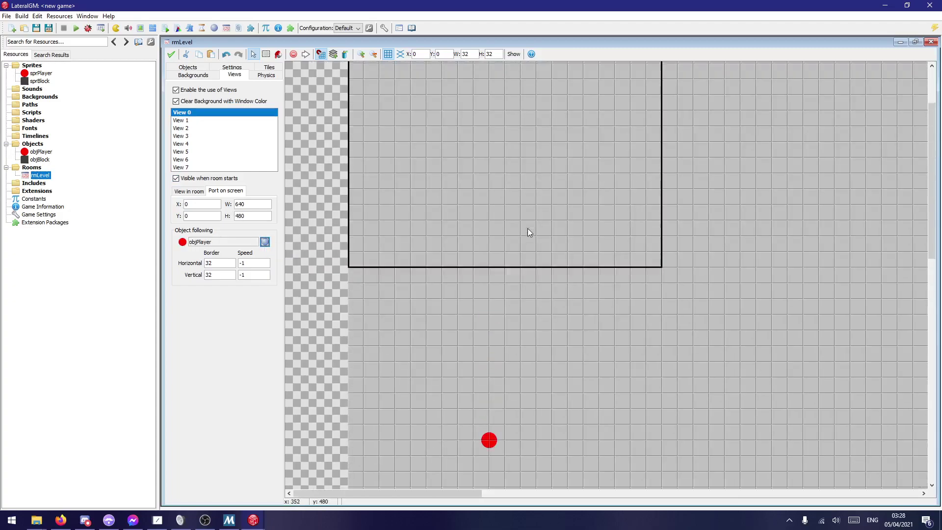
scroll(442, 216, "down", 6)
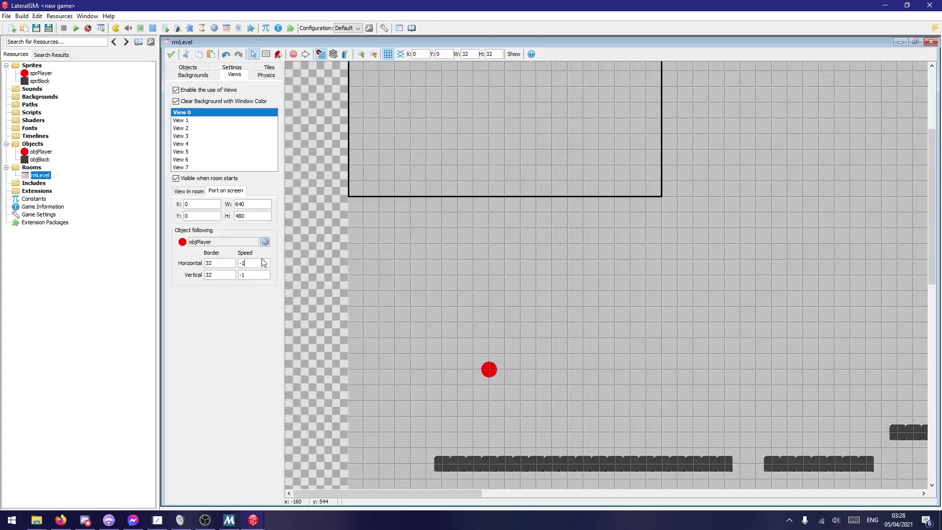
double_click(223, 265)
scroll(263, 209, "down", 3)
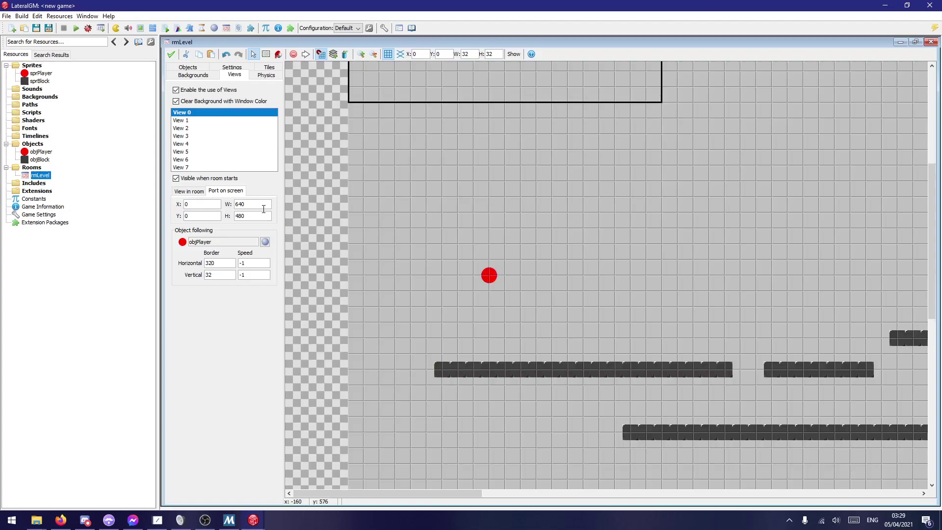
double_click(215, 273)
type("2450")
left_click(170, 54)
Step: Run the game, test the following view by moving and jumping the player between the floor and lower row, and close the game
left_click(76, 28)
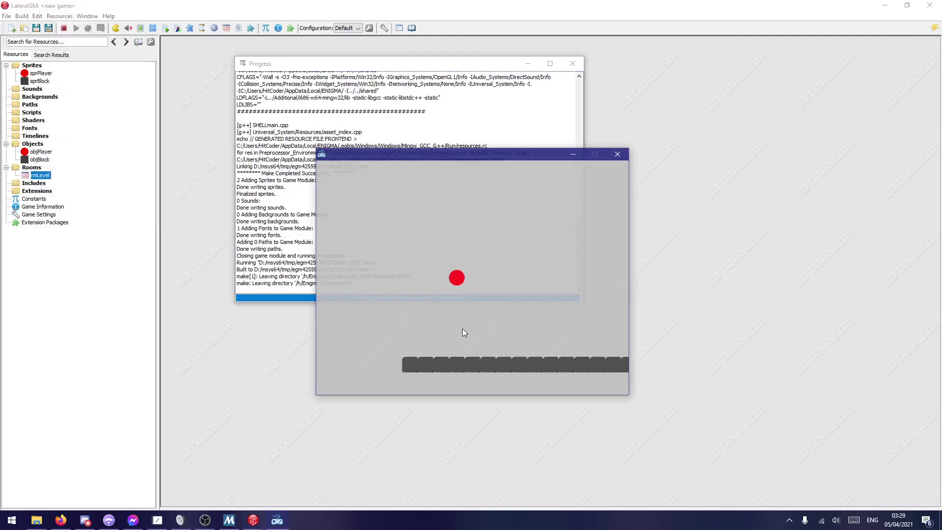
key("Left")
key("Right")
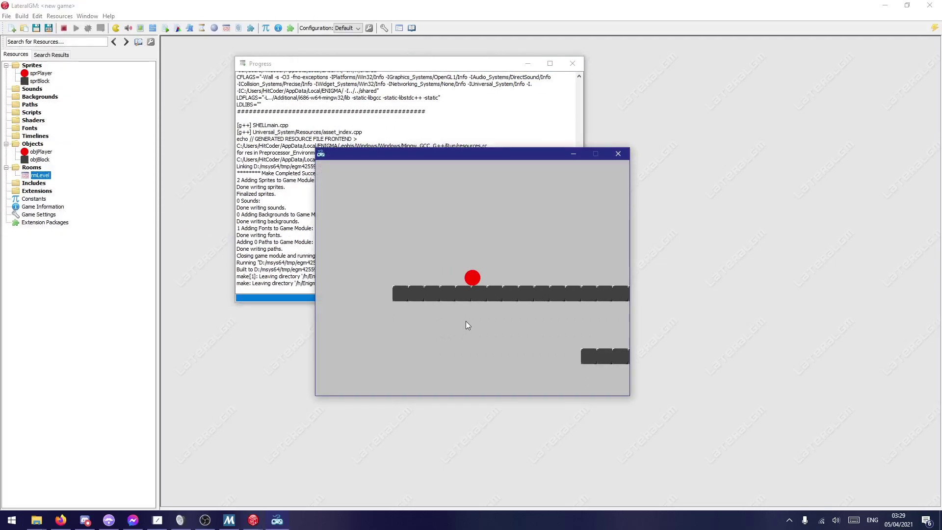
key("Up")
key("Right")
key("Right")
key("Right")
key("Up")
key("Up")
key("Left")
key("Up")
key("Up")
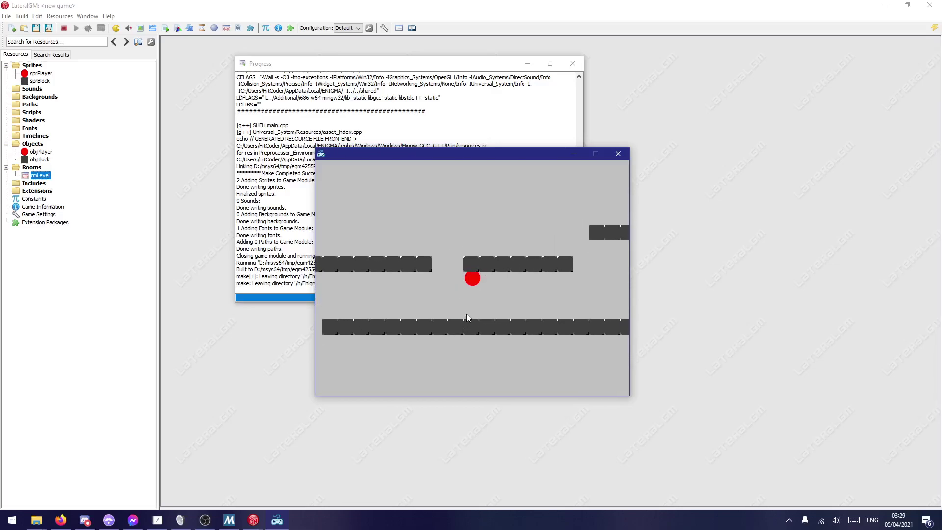
left_click(627, 153)
Step: Run the game again, move the player right along the floor to the first gap, and close the game
key("F5")
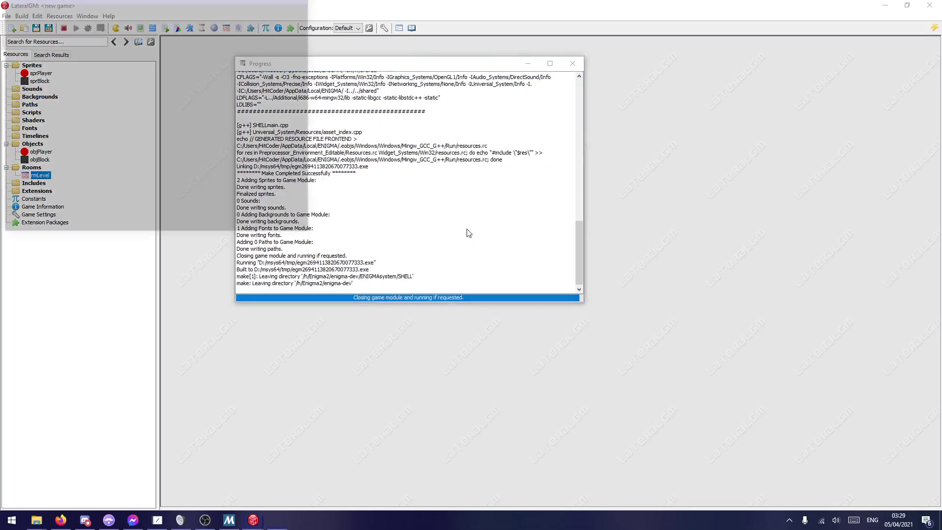
key("Right")
key("Right")
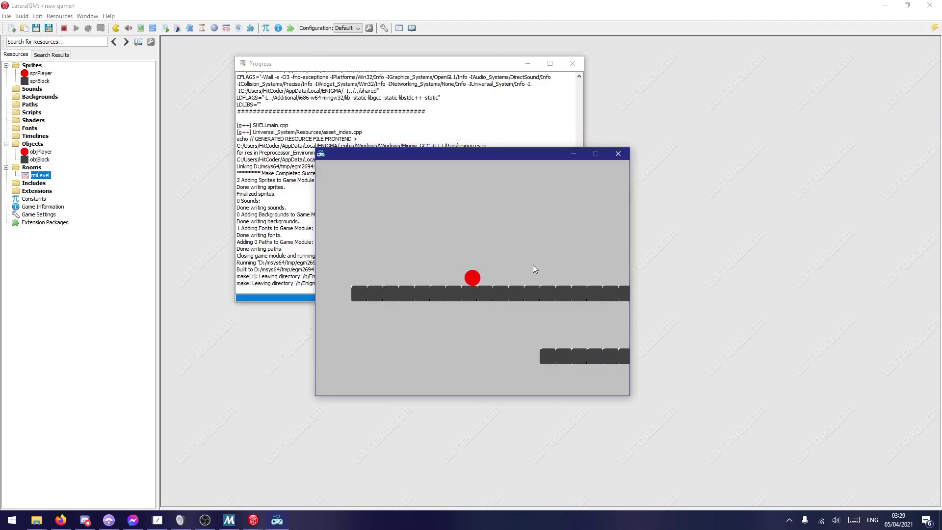
key("Right")
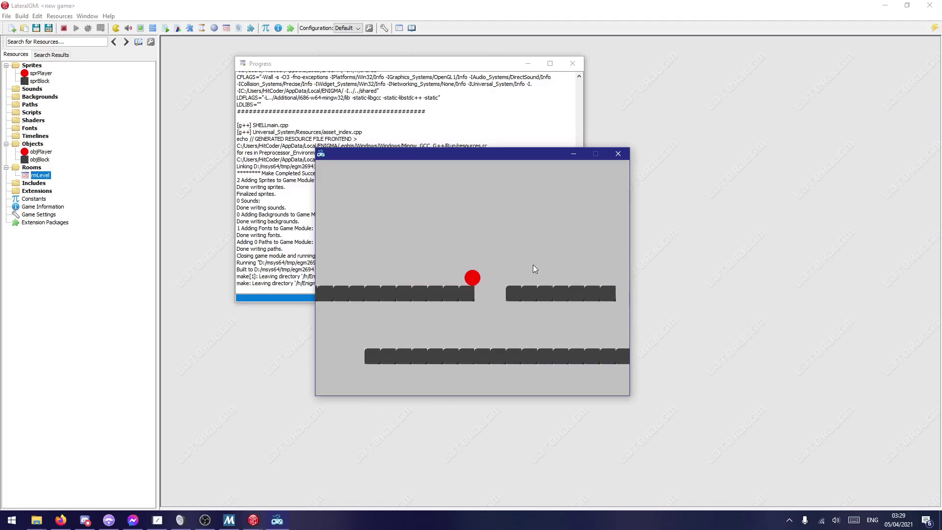
left_click(621, 154)
Step: Run the game once more and move the player right past the gap, jumping near the raised platform
key("F5")
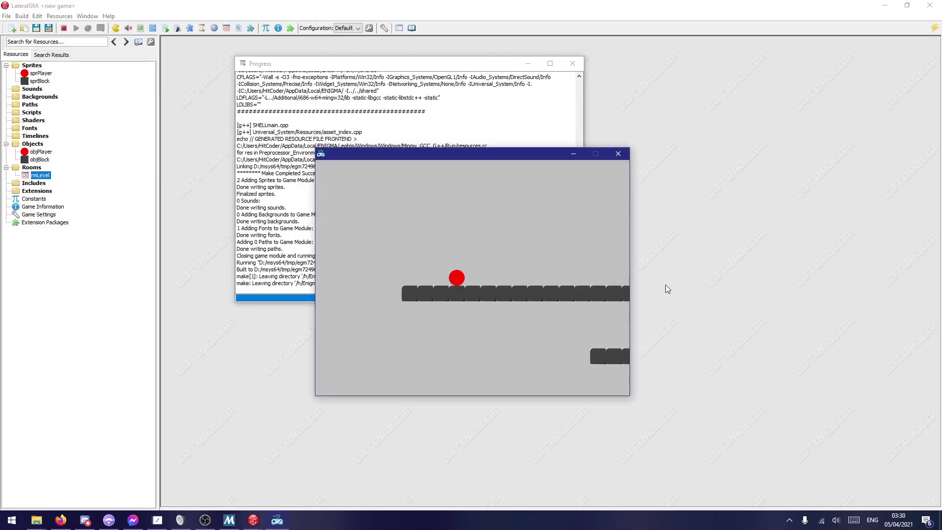
key("Right")
key("Right")
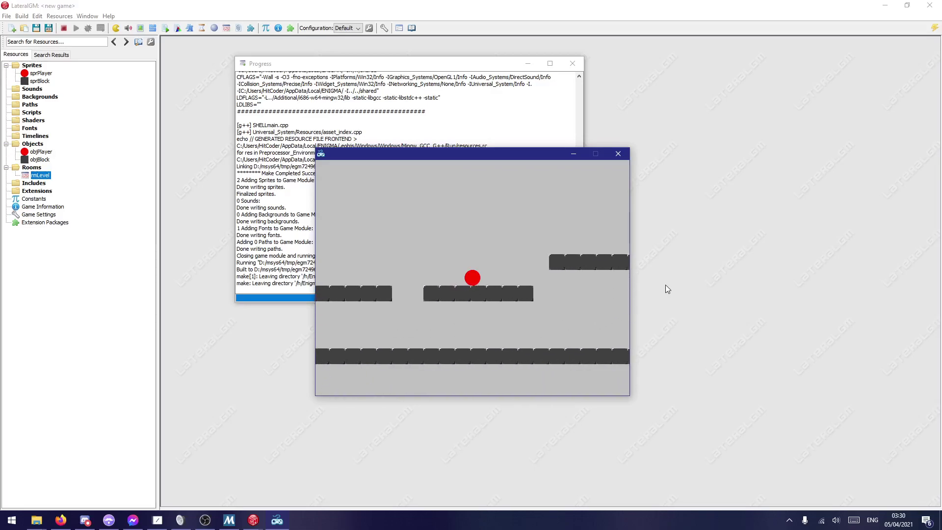
key("Right")
key("Up")
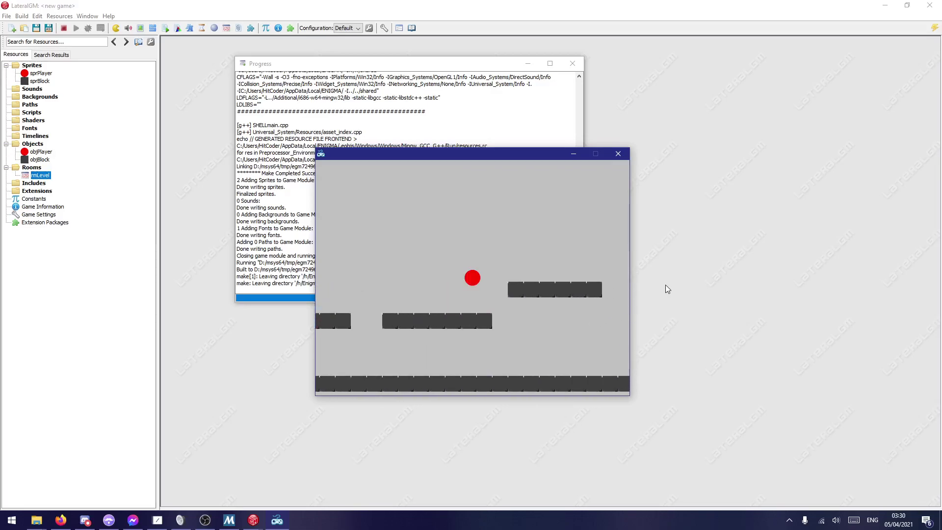
key("Up")
key("Up")
key("Right")
key("Left")
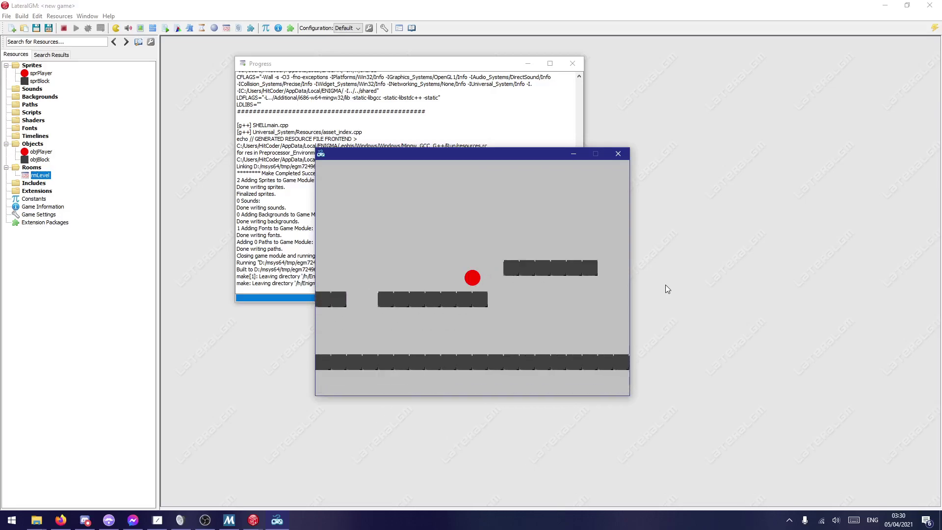
Step: Test moving and jumping along the lower row in both directions, and close the game and the build progress window
key("Right")
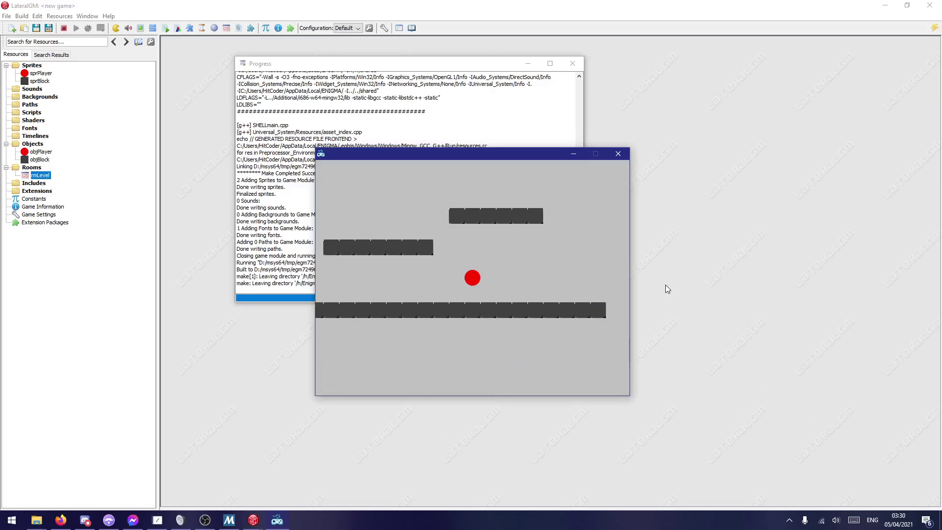
key("Left")
key("Up")
key("Left")
key("Up")
key("Up")
key("Right")
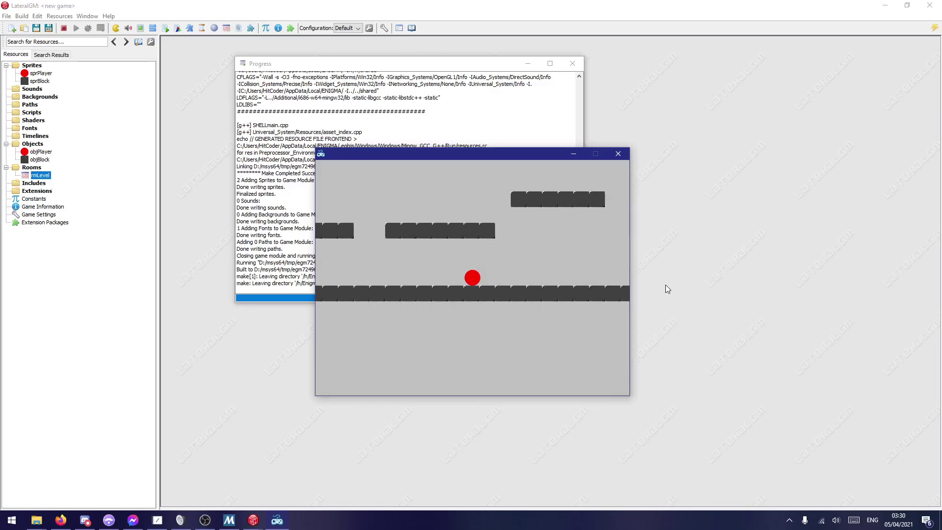
left_click(618, 153)
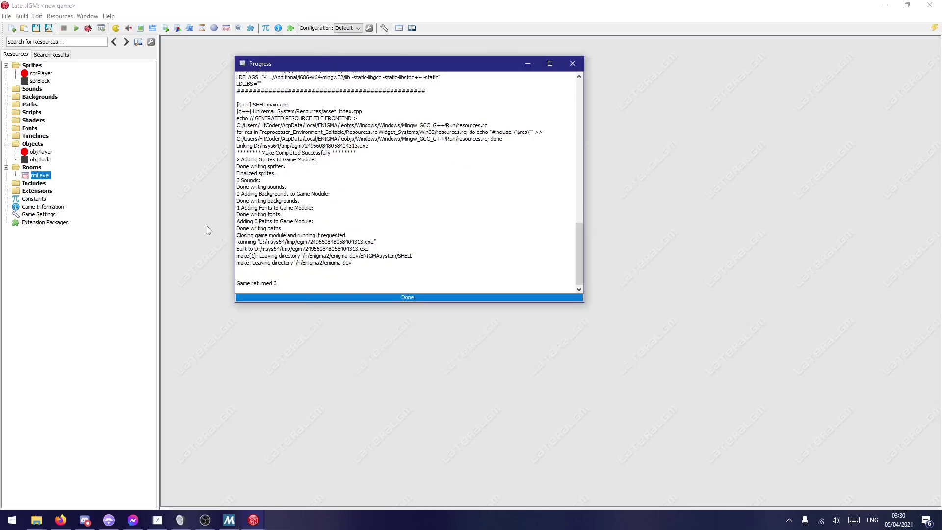
left_click(572, 63)
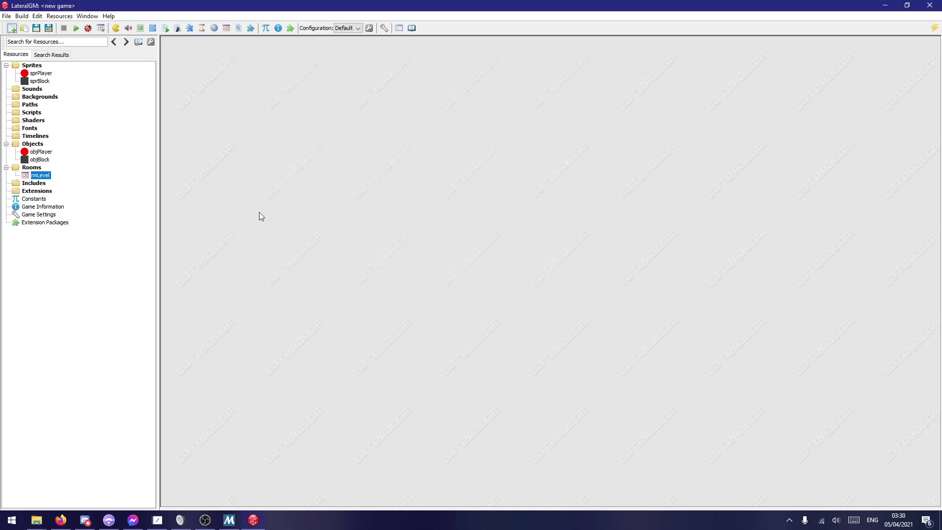